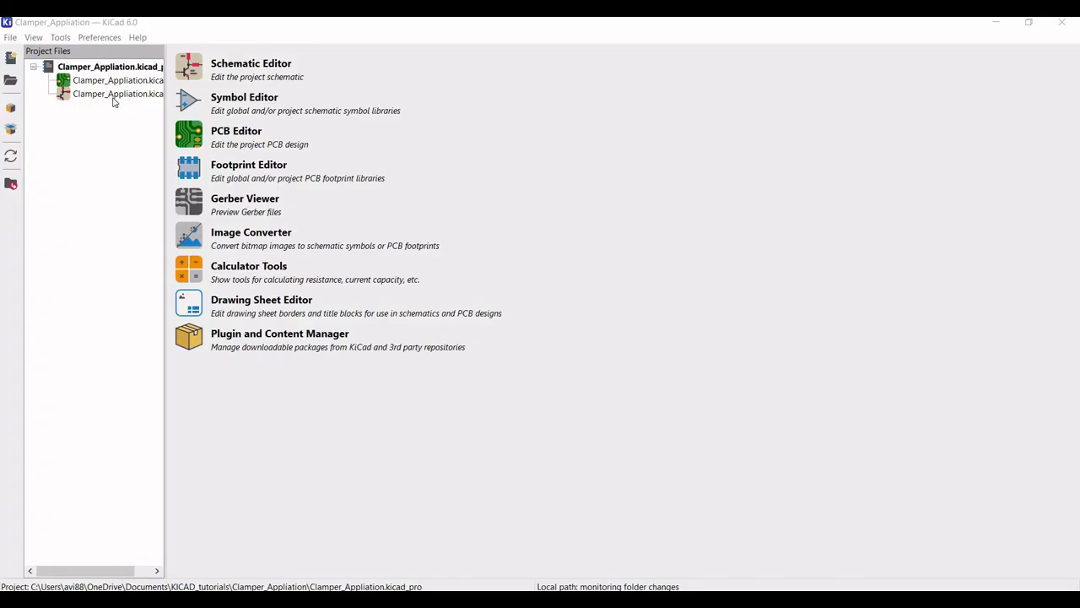
Step: Open the Clamper_Appliation project's schematic for editing
double_click(113, 96)
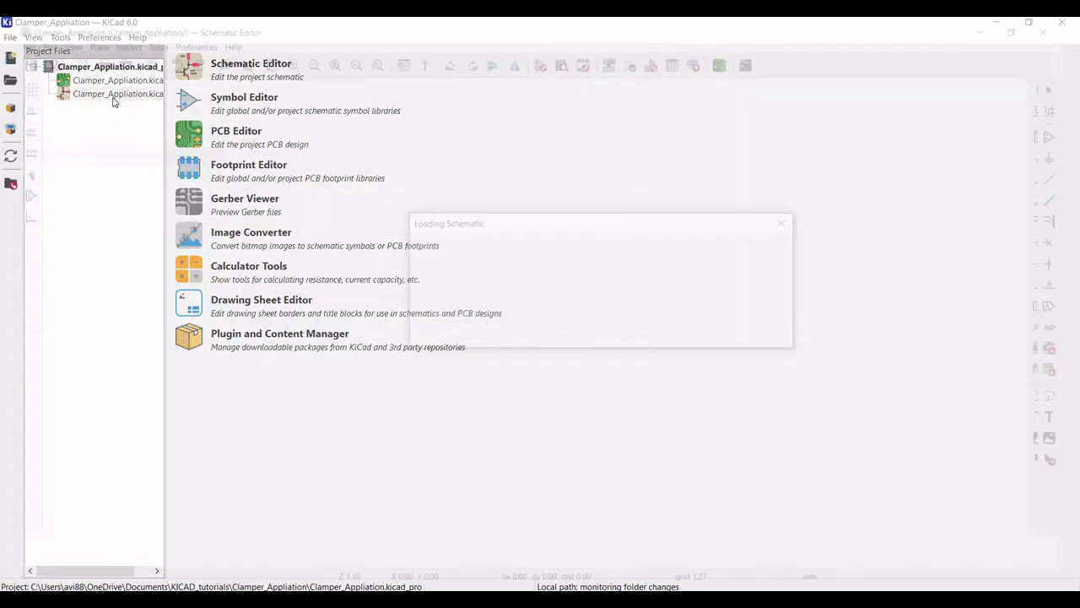
scroll(540, 318, up, 2)
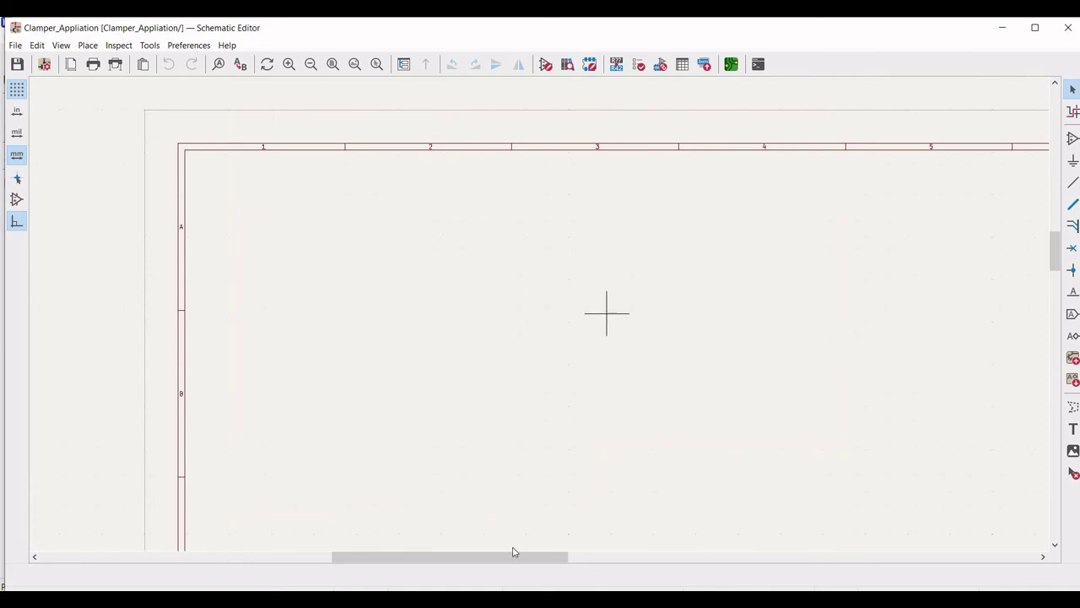
scroll(545, 559, right, 3)
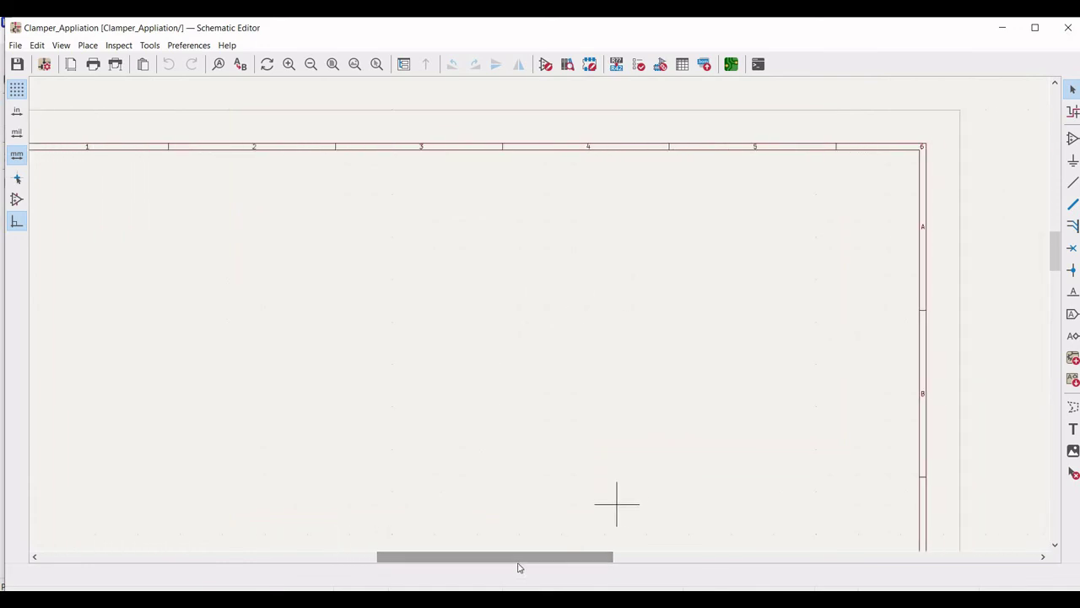
scroll(497, 561, left, 2)
scroll(497, 562, right, 1)
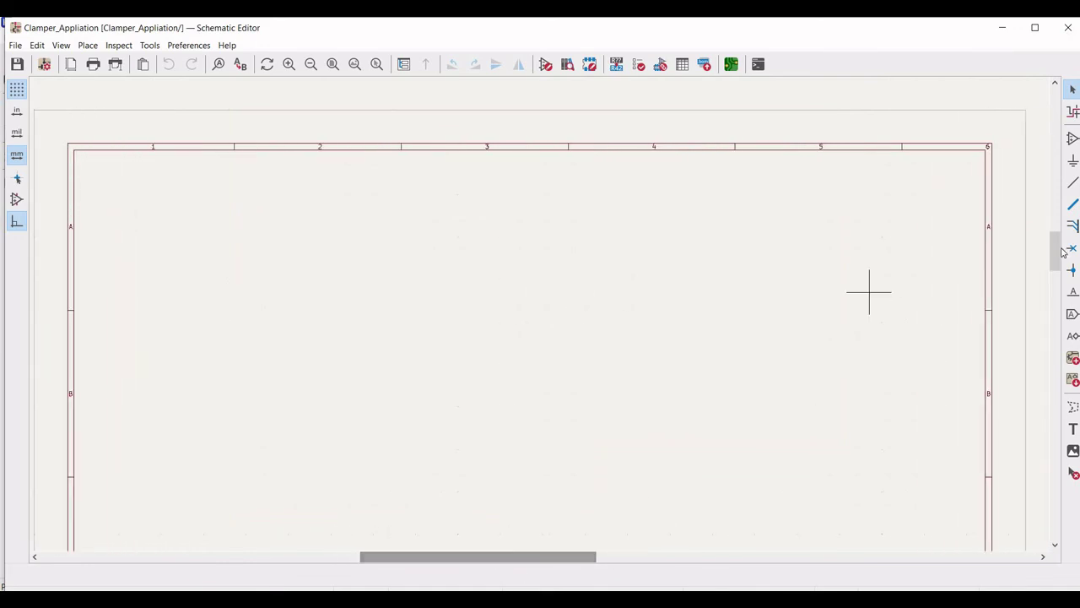
drag(1056, 262, 1056, 280)
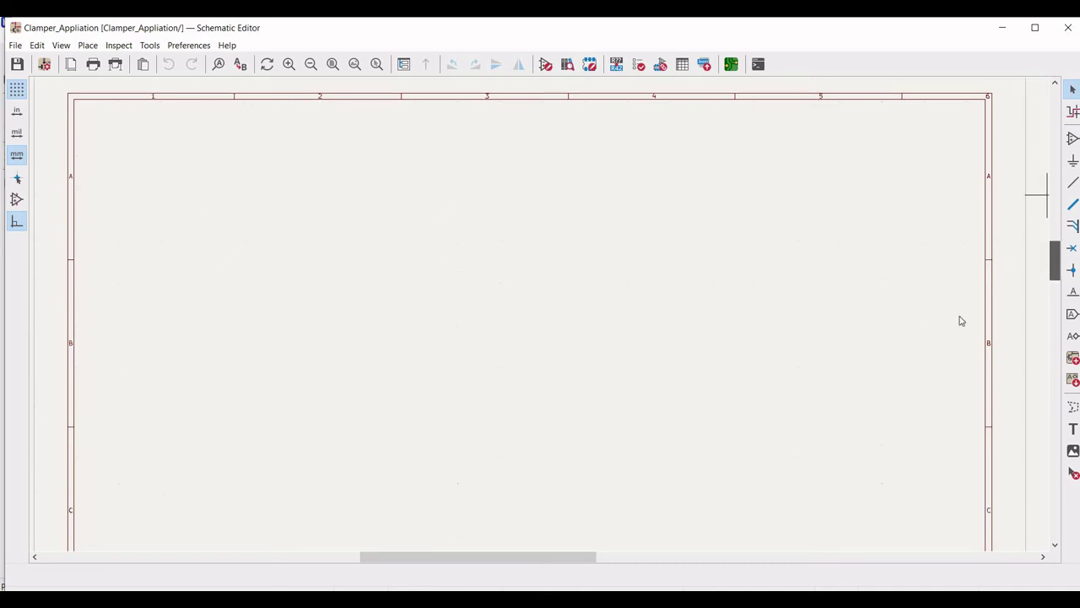
drag(452, 557, 469, 559)
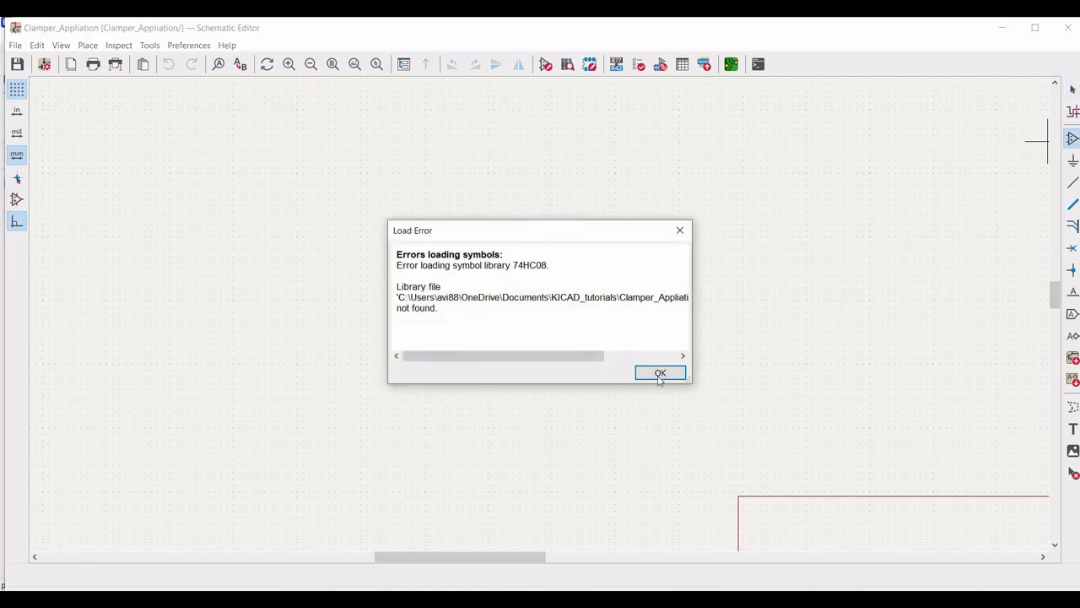
Step: Add a 1N914 diode to the schematic, rotated upright with its cathode pointing up
click(658, 372)
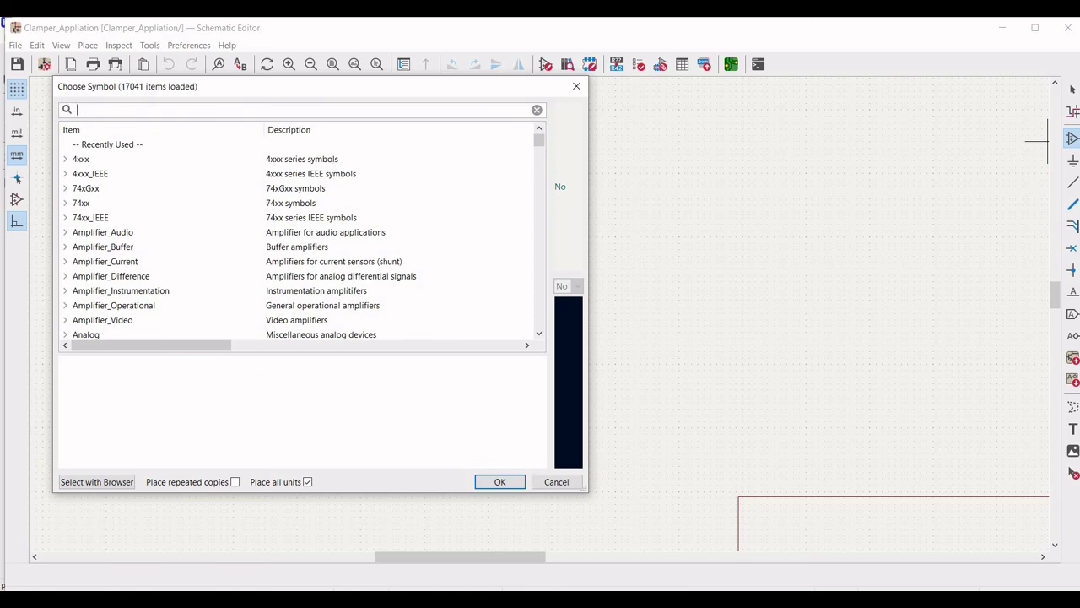
text(1n91)
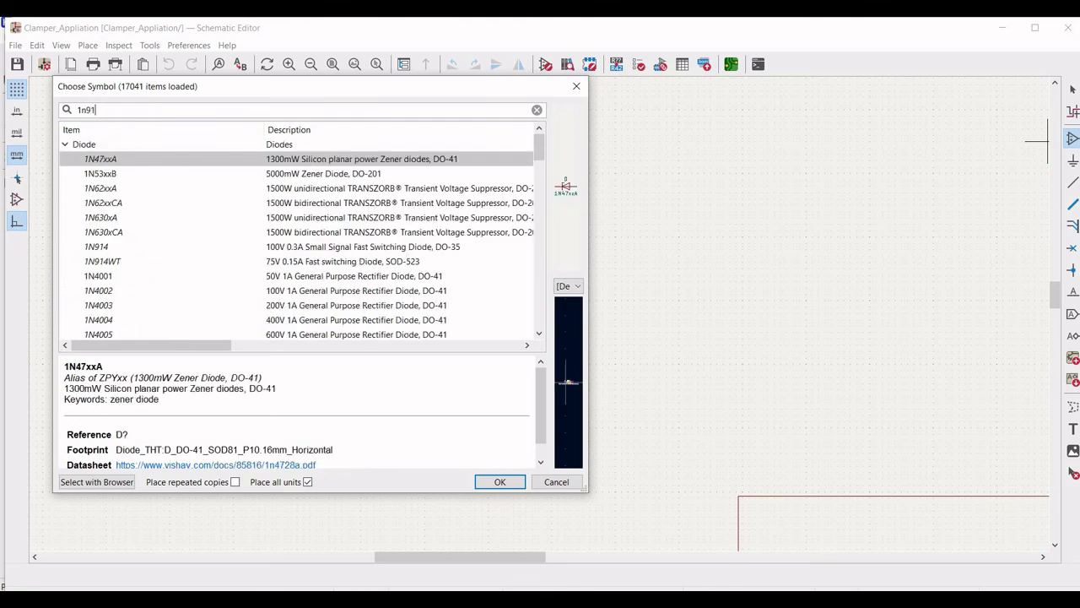
text(4)
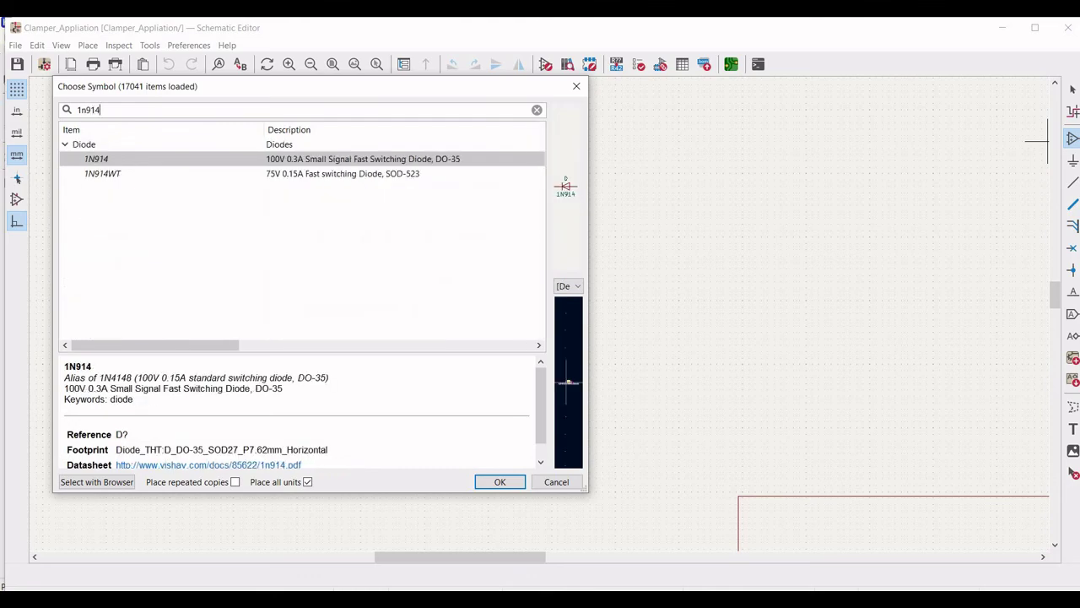
click(154, 163)
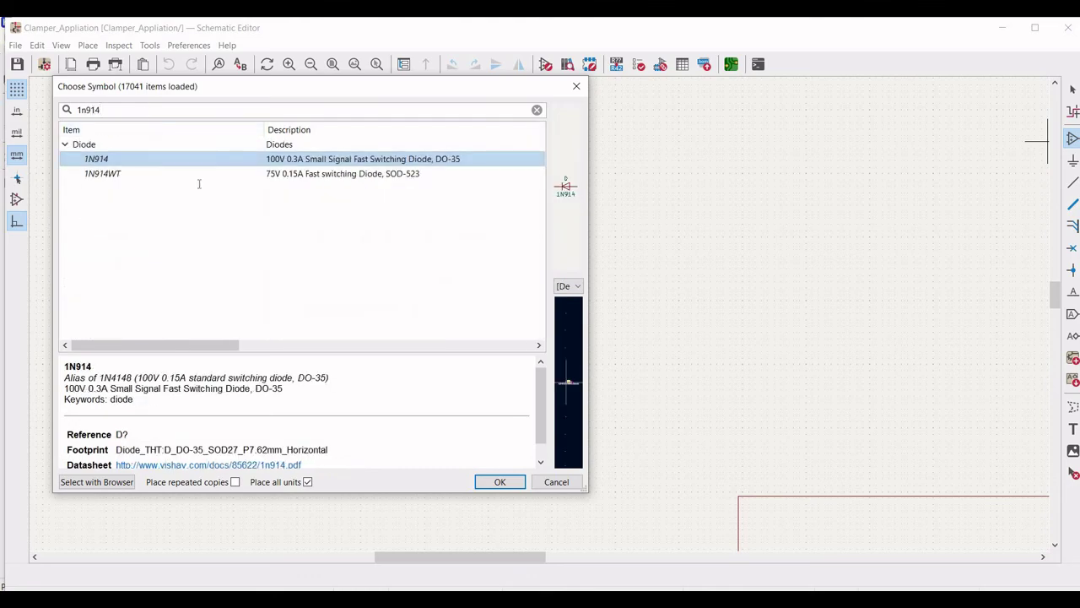
click(497, 482)
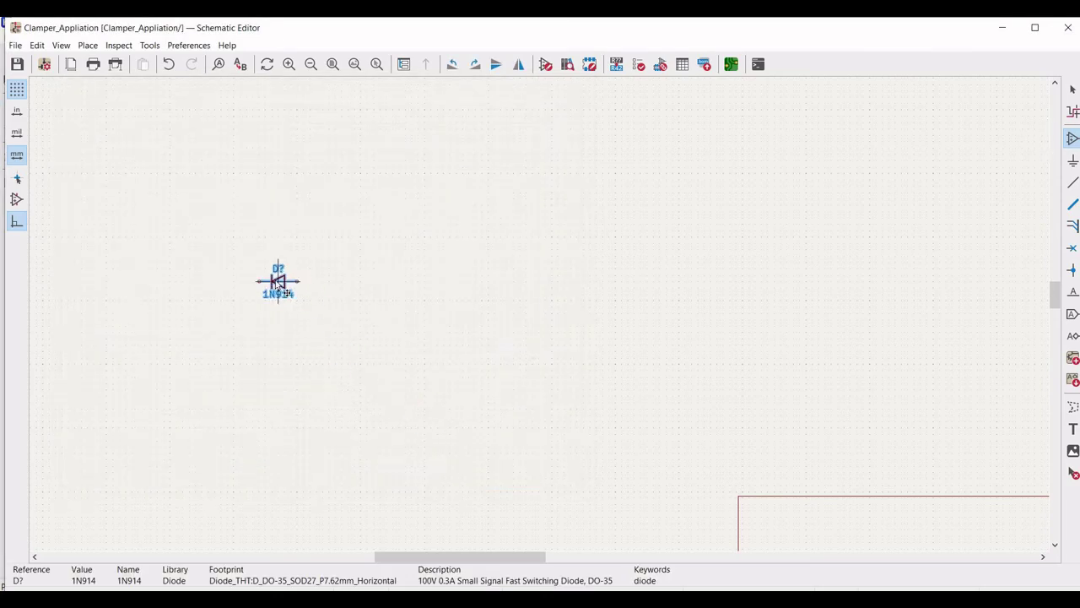
key(r)
key(r)
key(r)
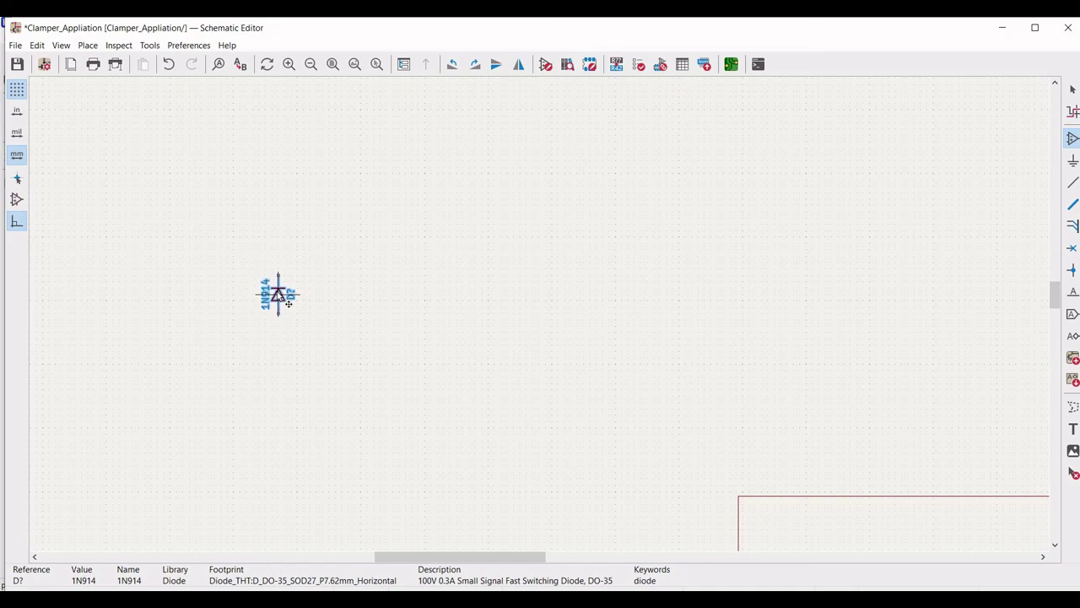
click(287, 302)
Step: Add the pspice capacitor symbol C beside the diode, rotated so its pins run horizontally
click(199, 229)
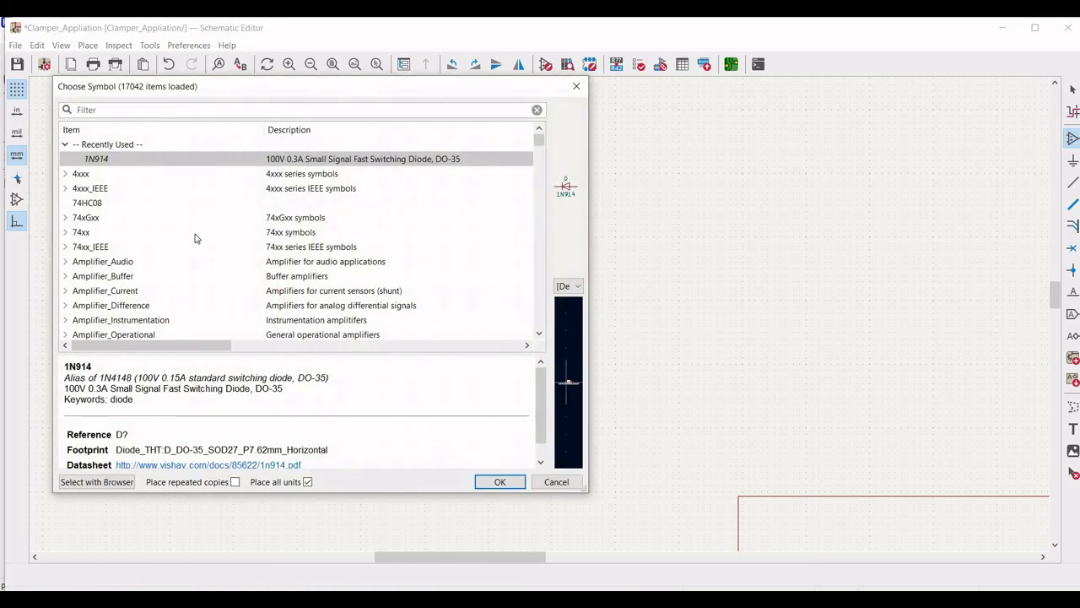
text(cap)
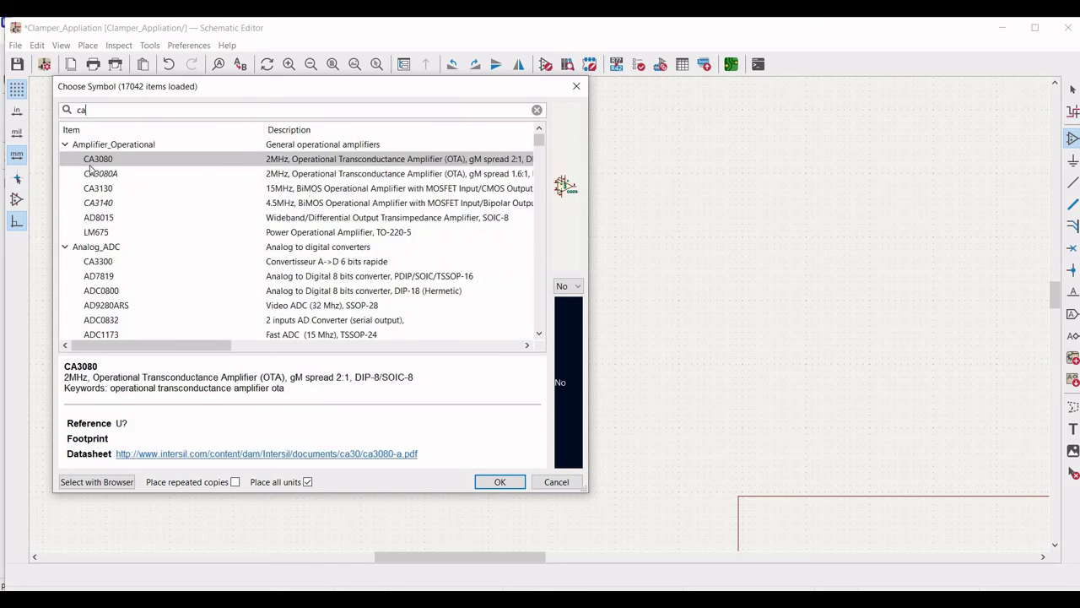
key(BackSpace)
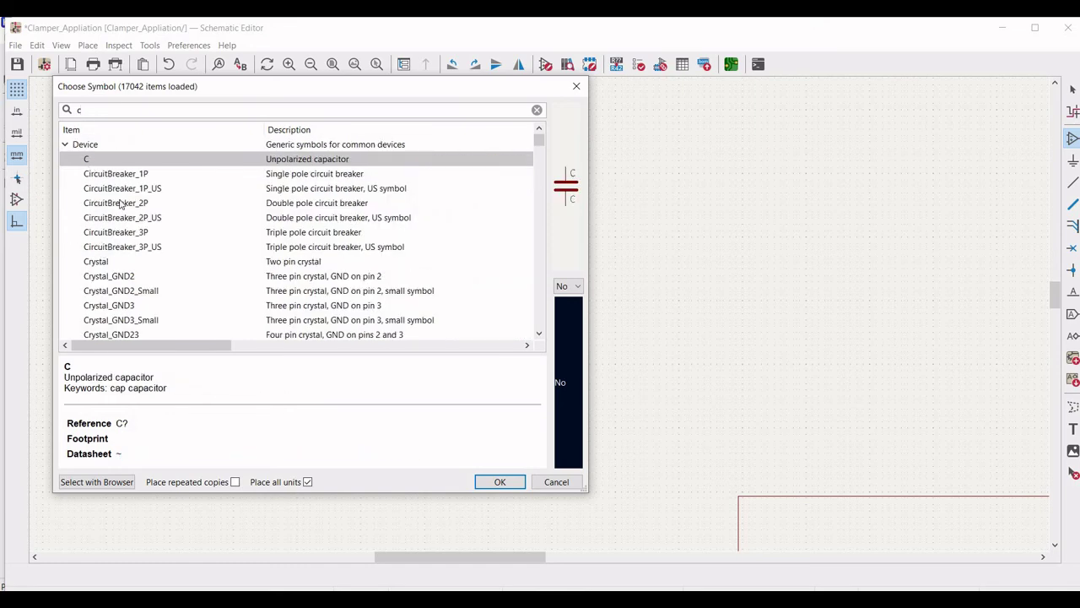
text(ap)
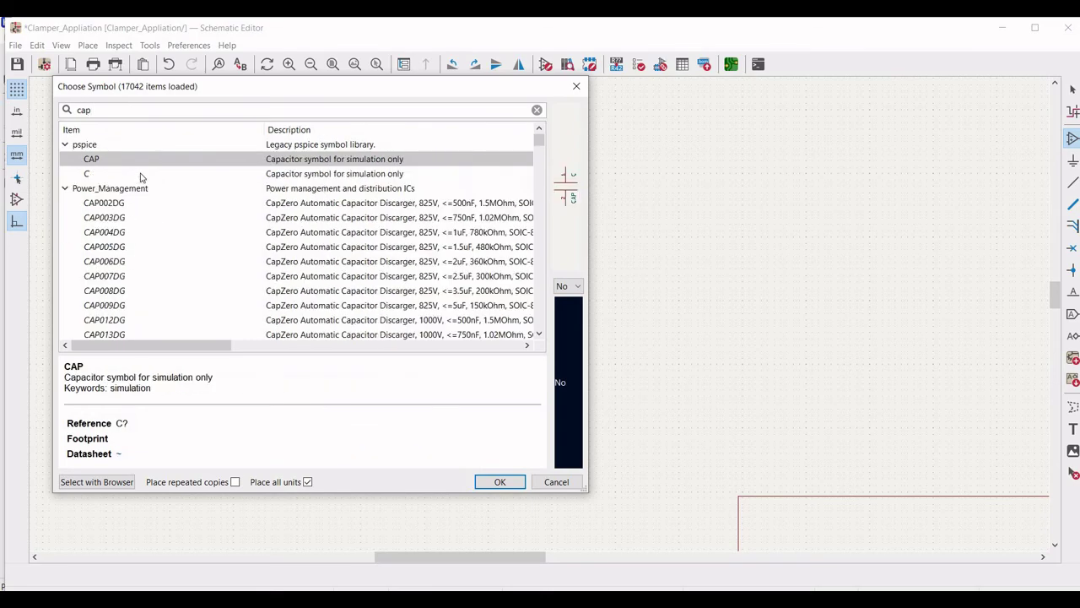
key(Down)
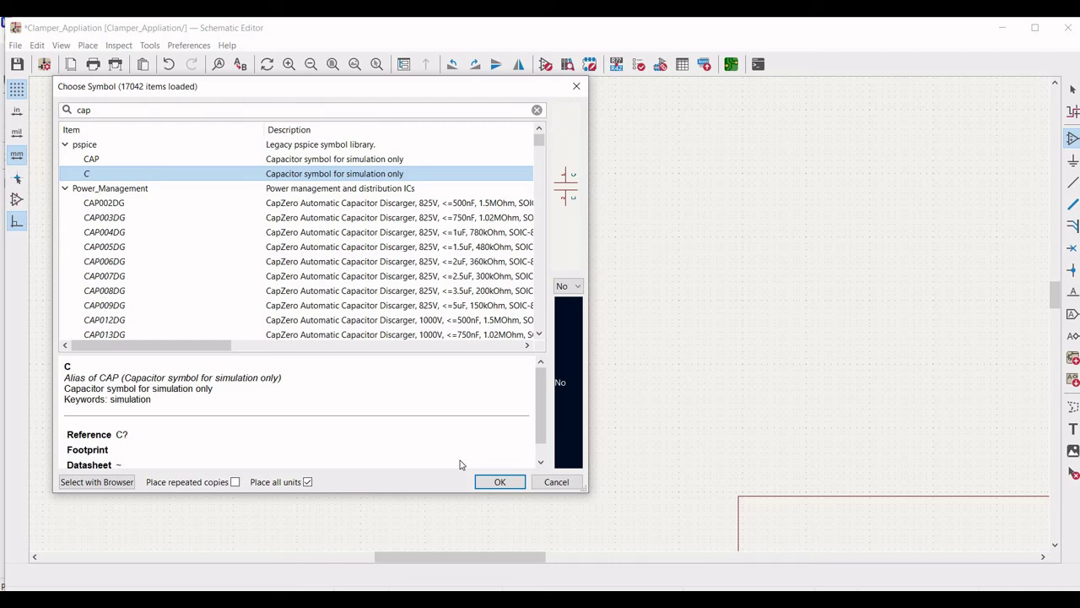
click(500, 481)
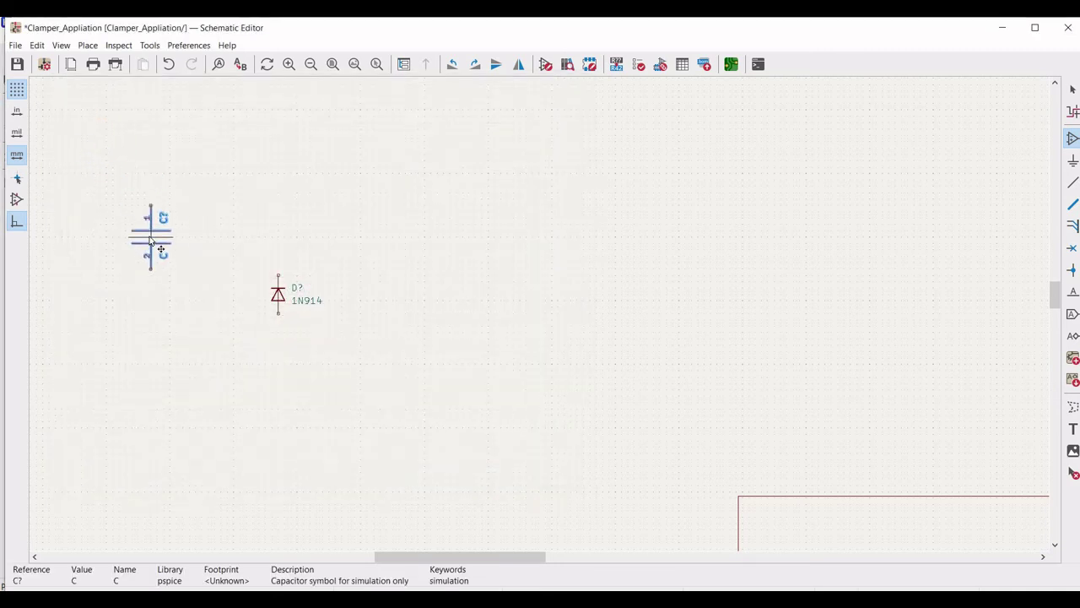
key(r)
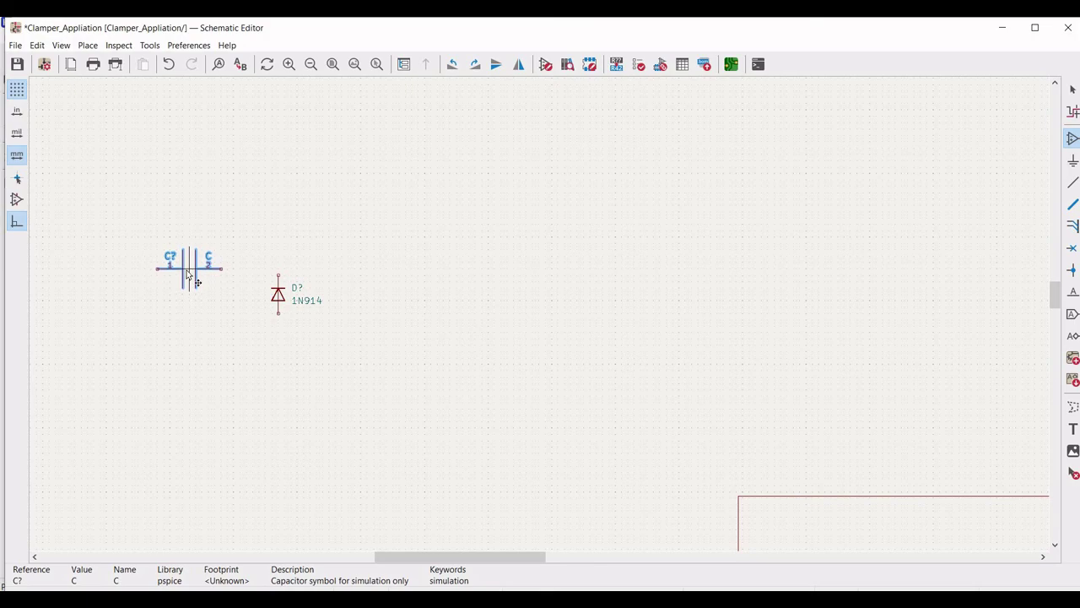
click(187, 273)
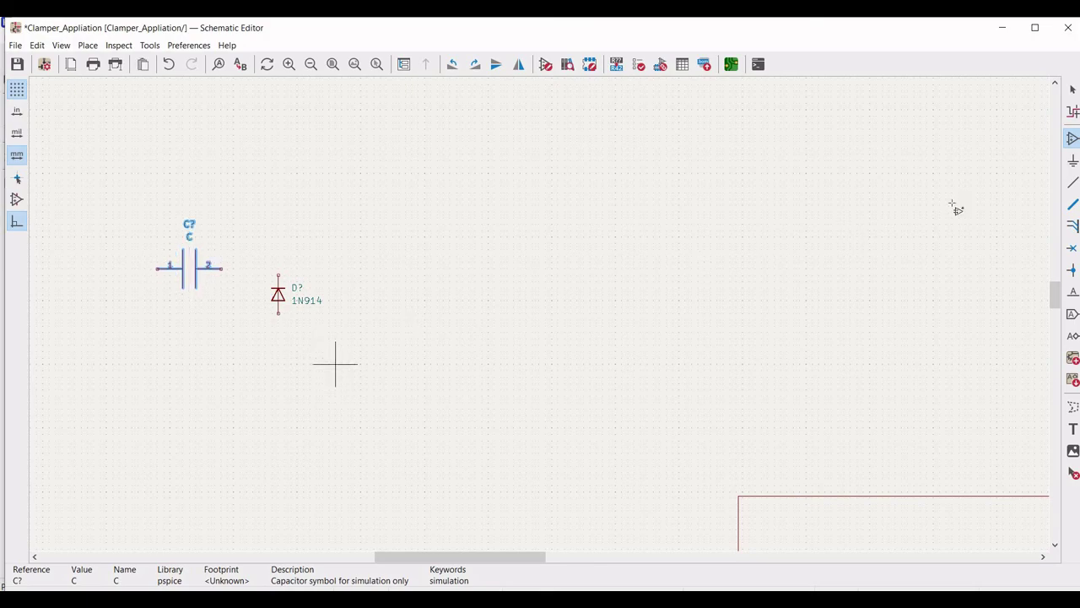
Step: Add the pspice VSOURCE voltage source in the open area above and to the right of the diode
click(182, 109)
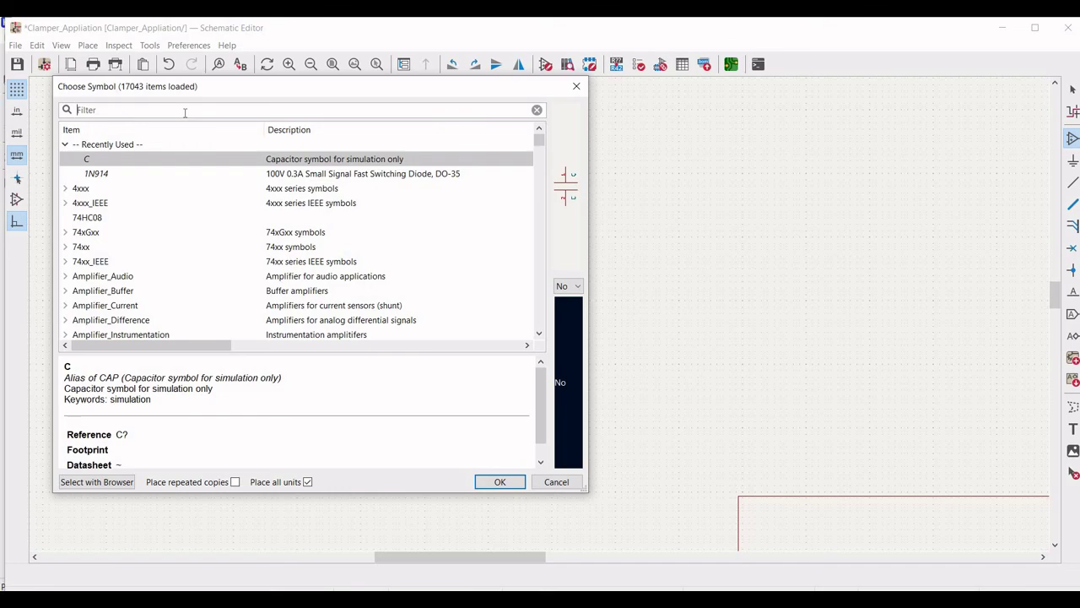
text(pspic)
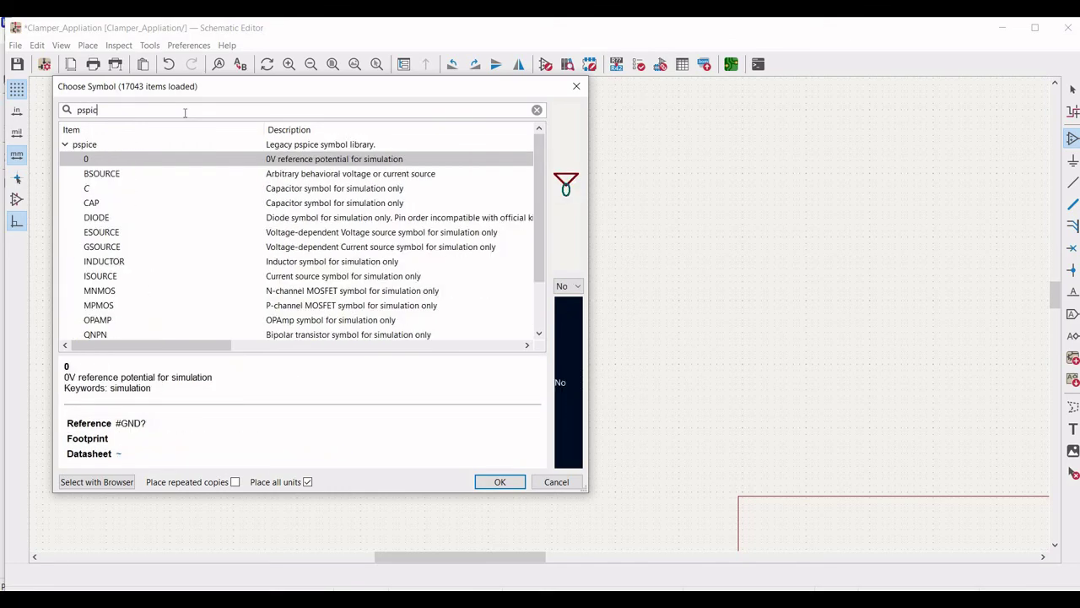
scroll(95, 323, down, 3)
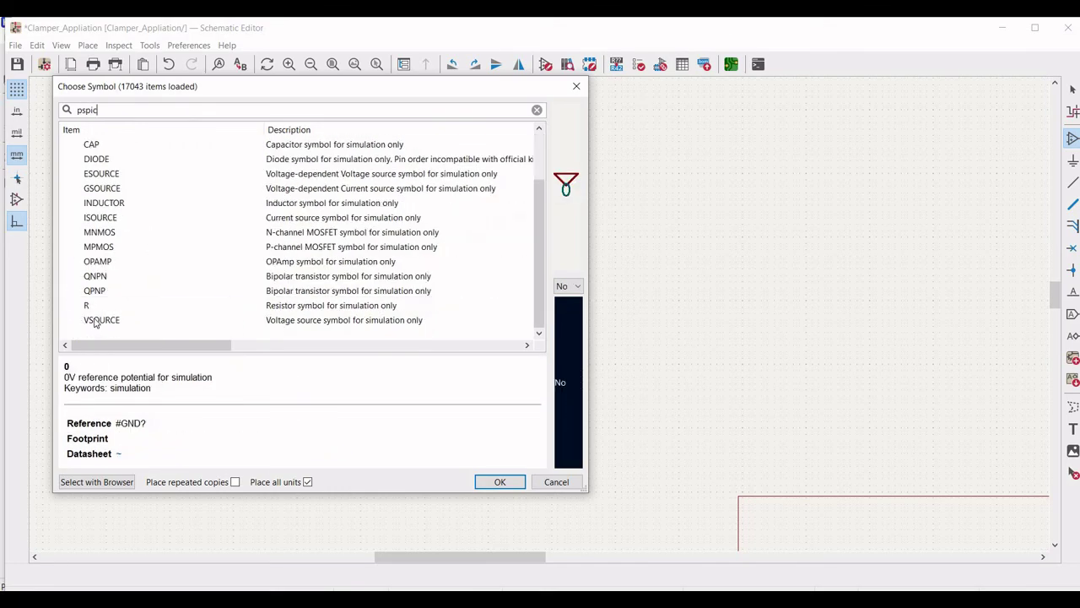
click(94, 321)
click(481, 483)
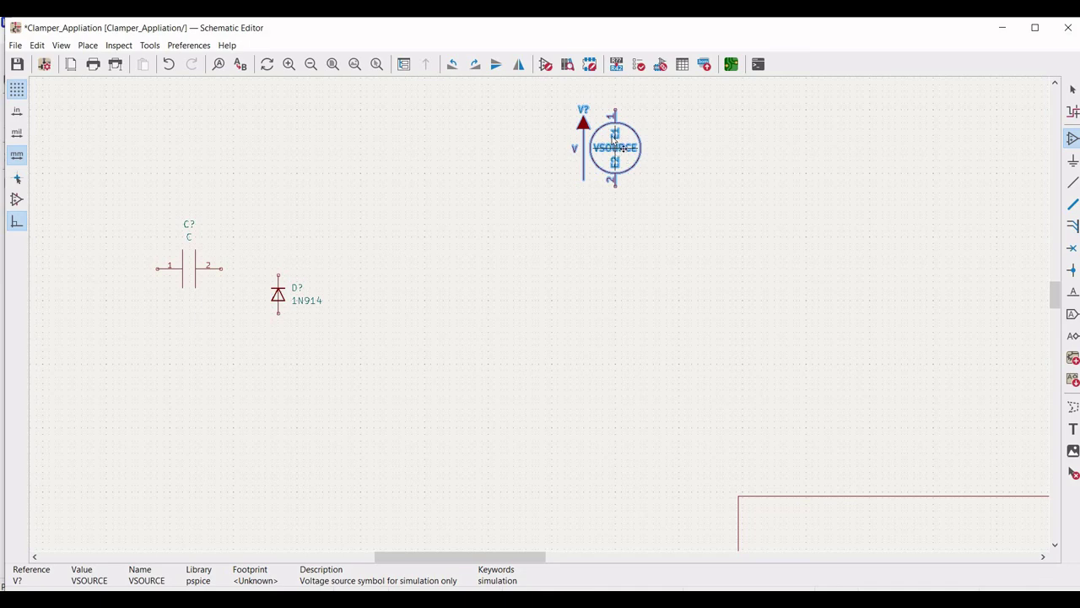
click(619, 147)
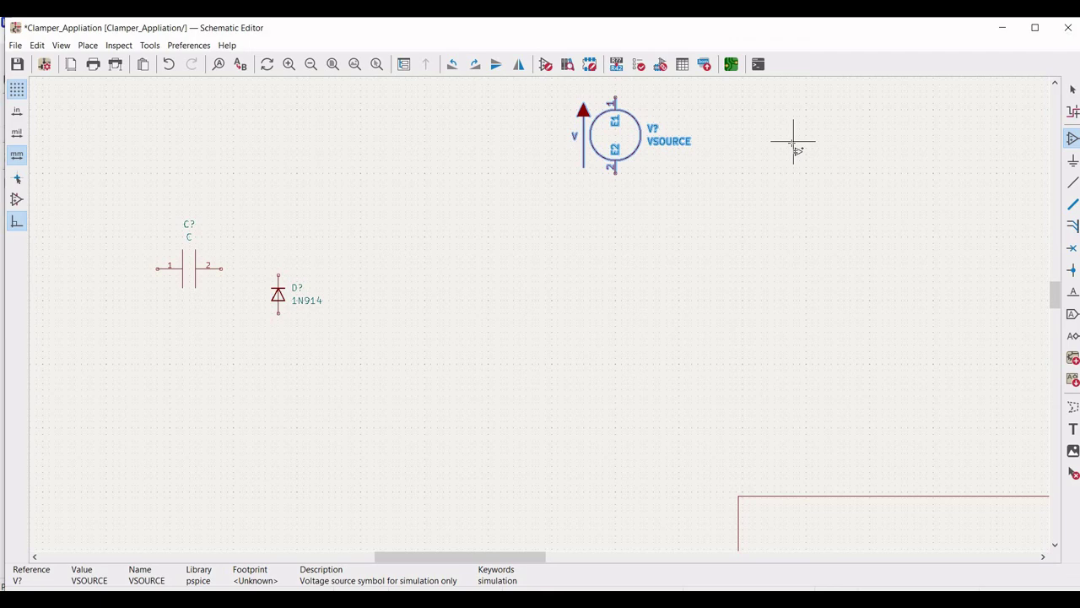
right_click(623, 139)
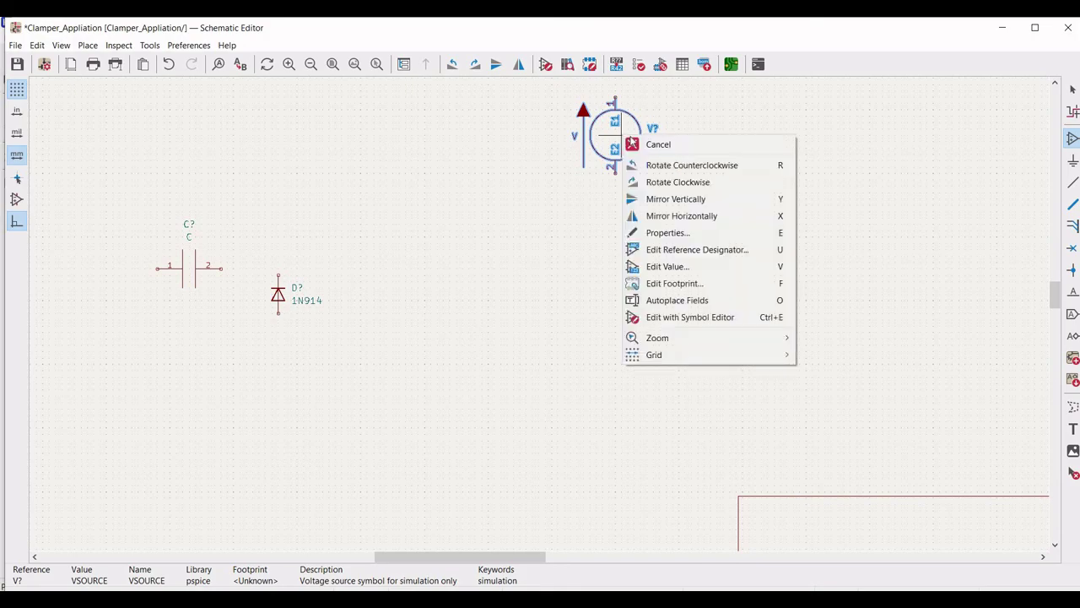
click(722, 105)
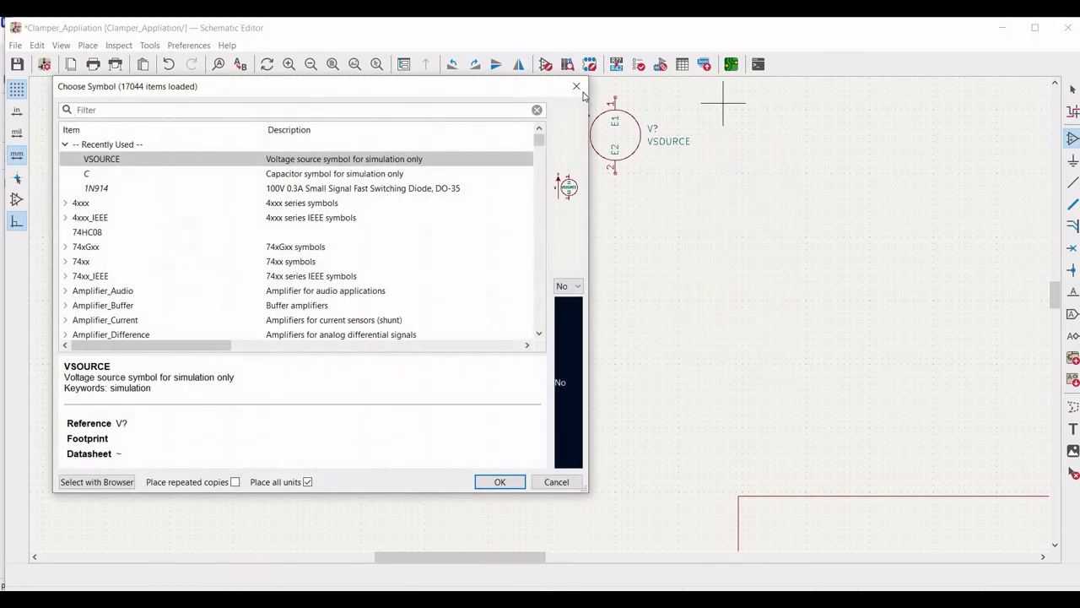
click(577, 84)
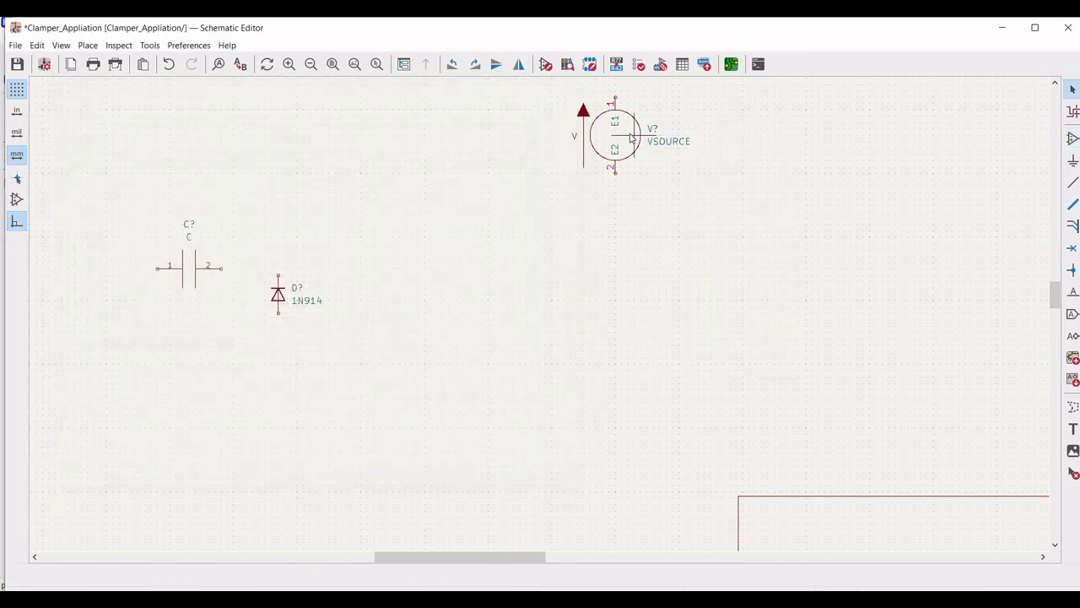
Step: Set the voltage source's reference to V1 and its value to V0 in the symbol properties
right_click(631, 136)
click(675, 265)
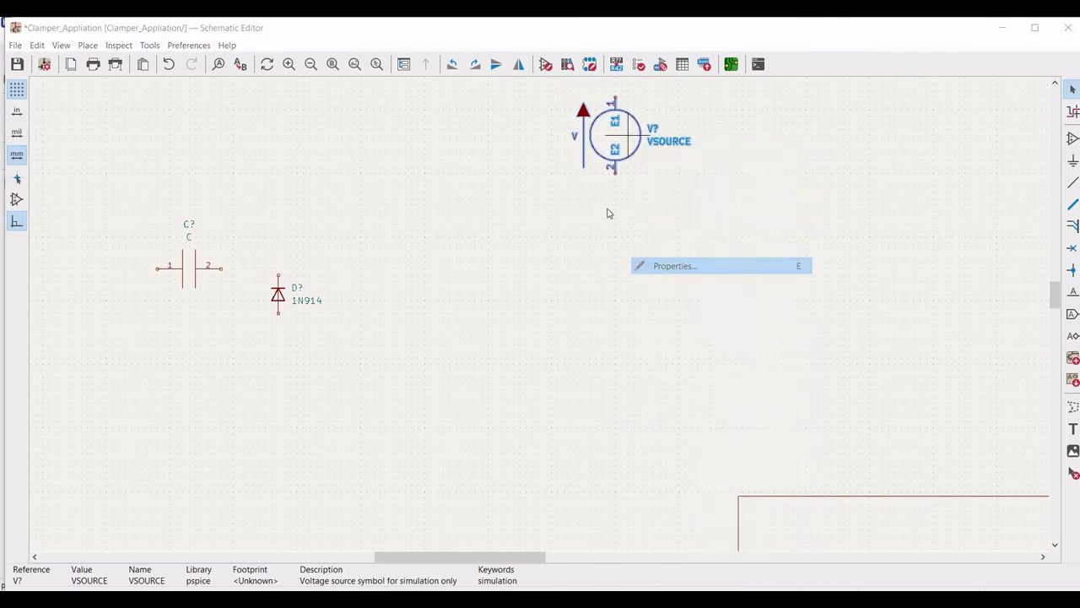
text(1)
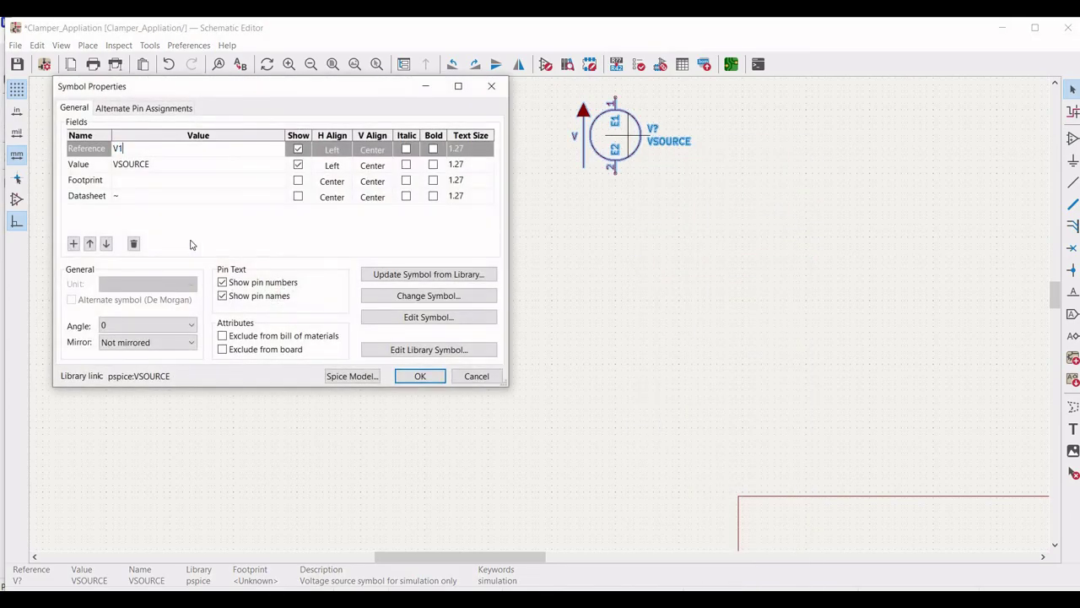
click(157, 165)
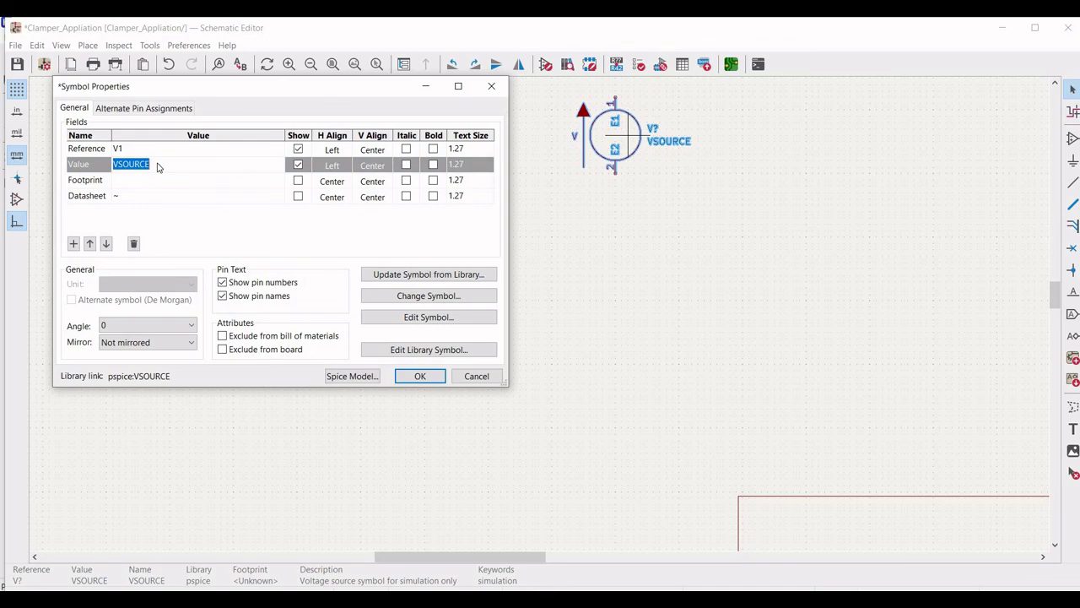
text(V)
text(0)
Step: Give the voltage source a sinusoidal Spice model with DC offset 0, amplitude 20 V and frequency 1k Hz, and apply the symbol properties
click(350, 376)
click(163, 144)
click(191, 160)
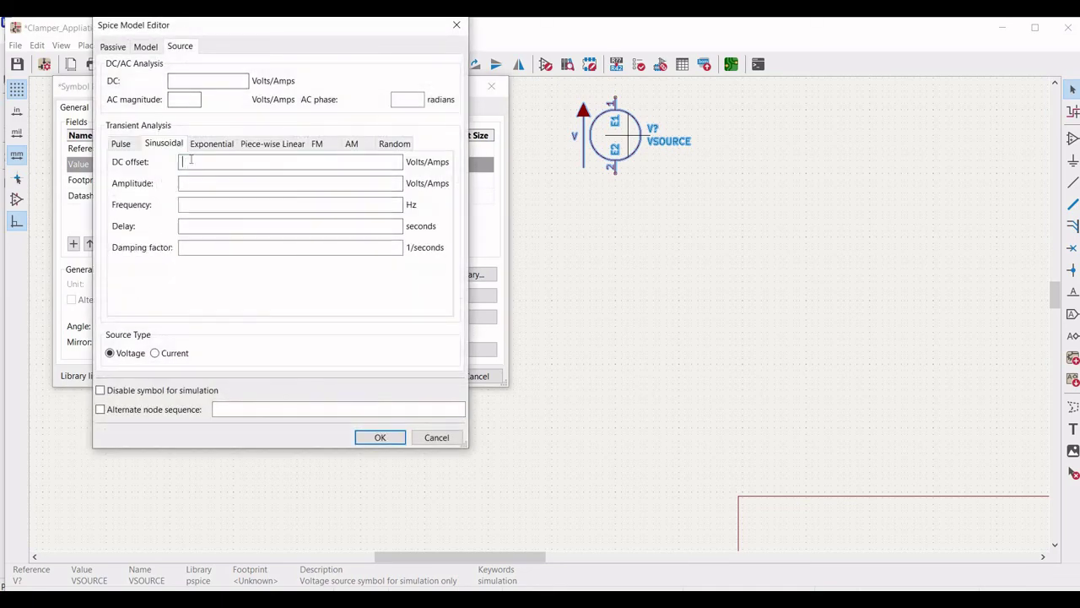
text(0)
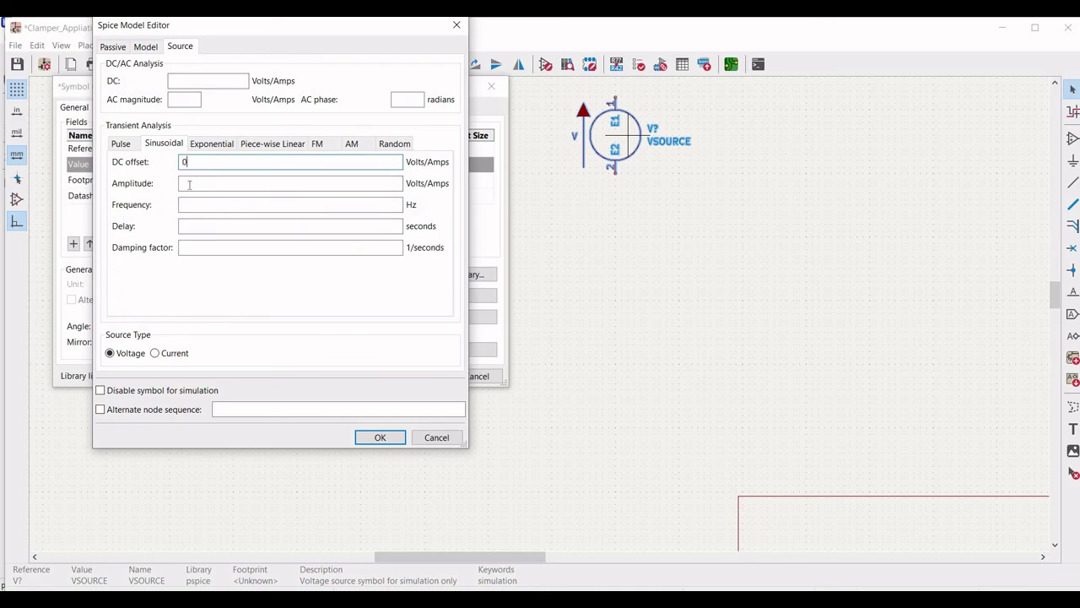
key(Tab)
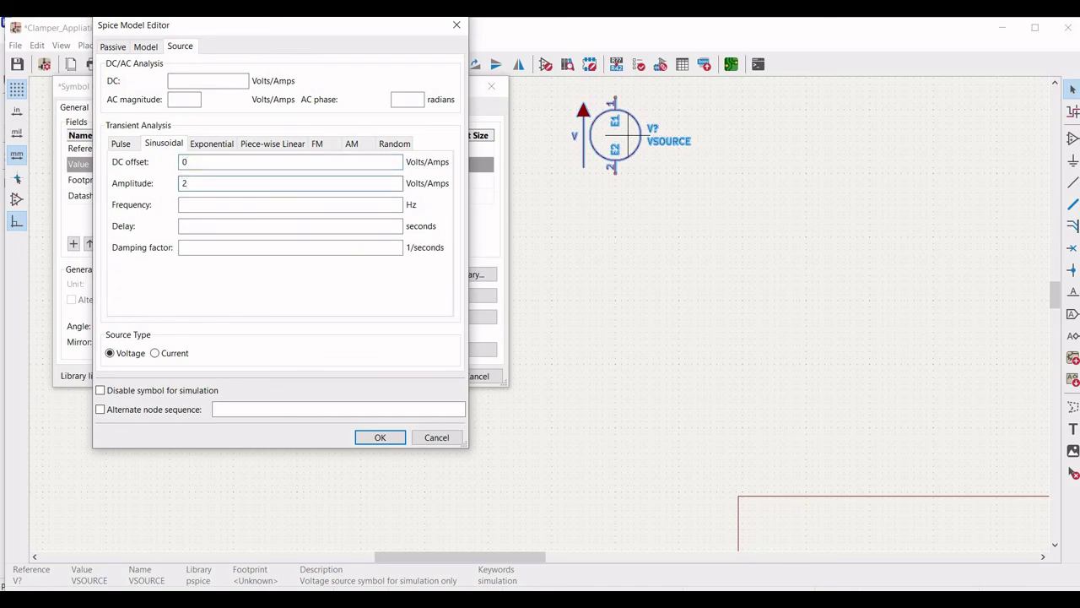
text(20)
click(187, 205)
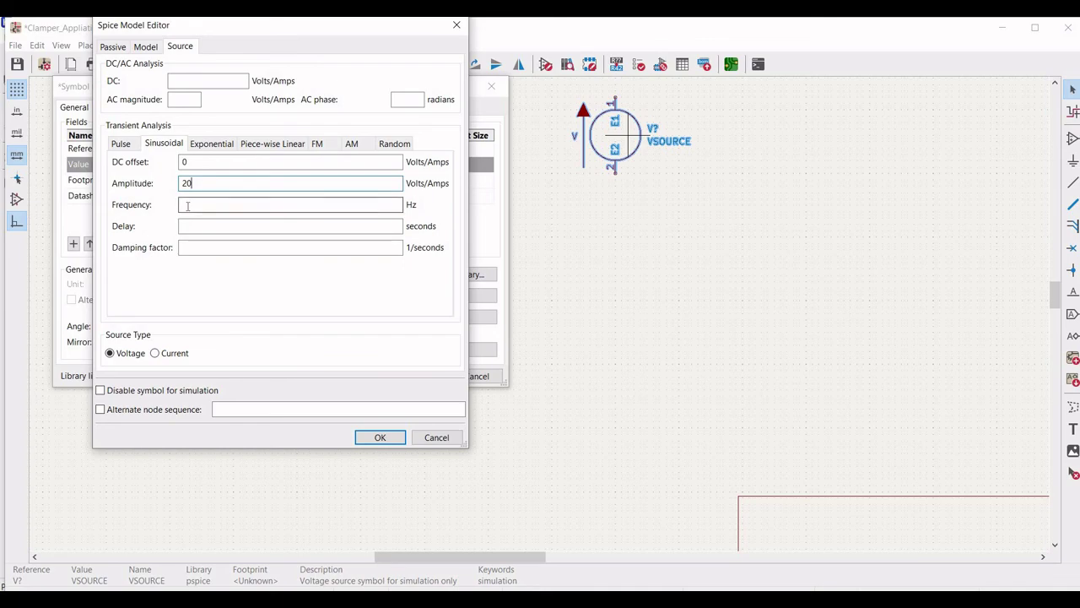
text(1)
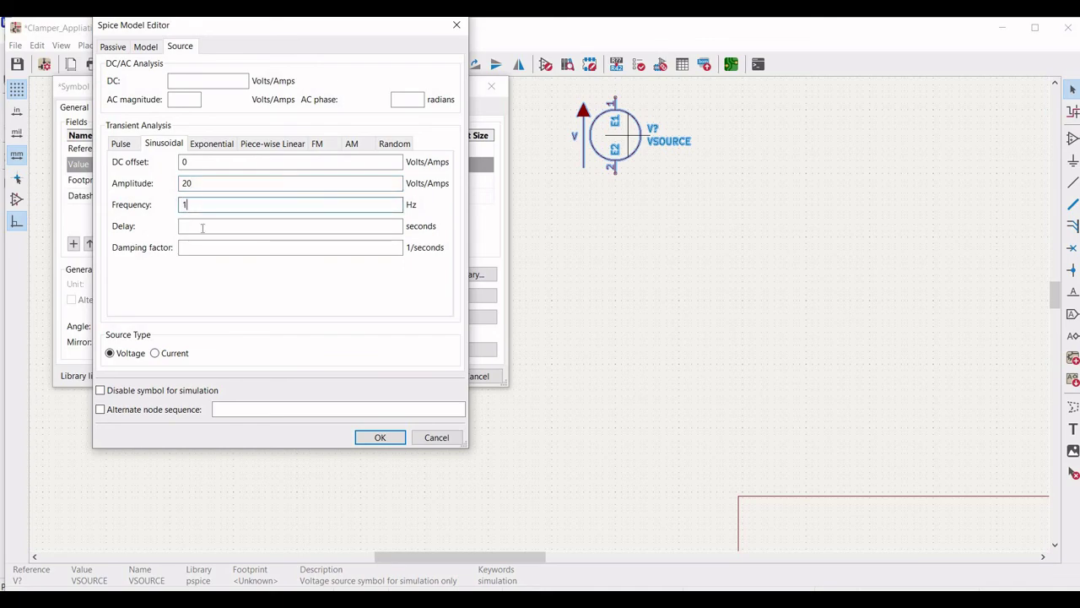
text(k)
click(380, 436)
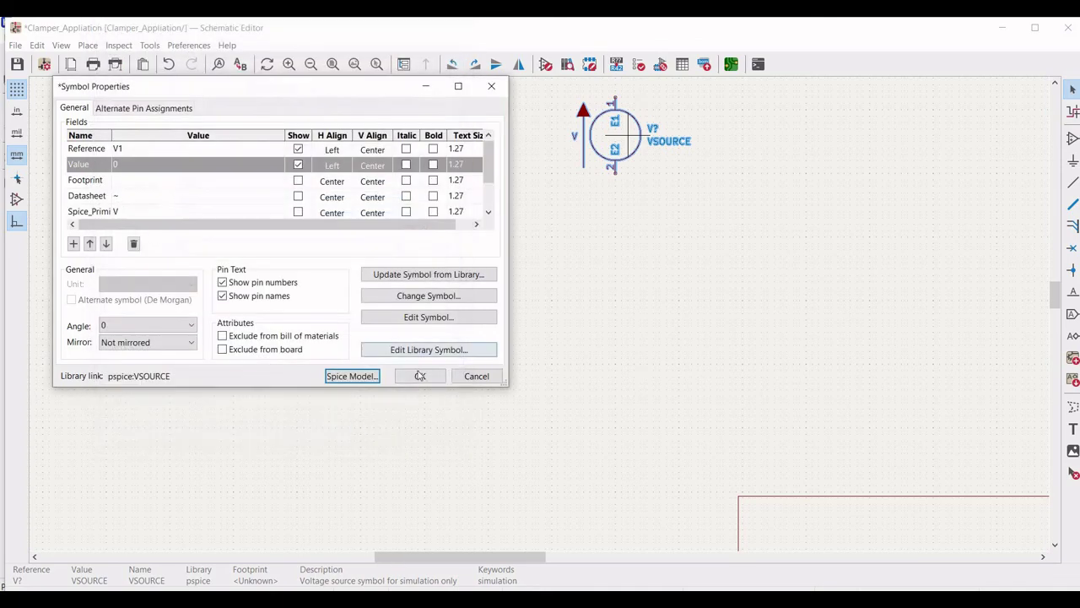
click(420, 375)
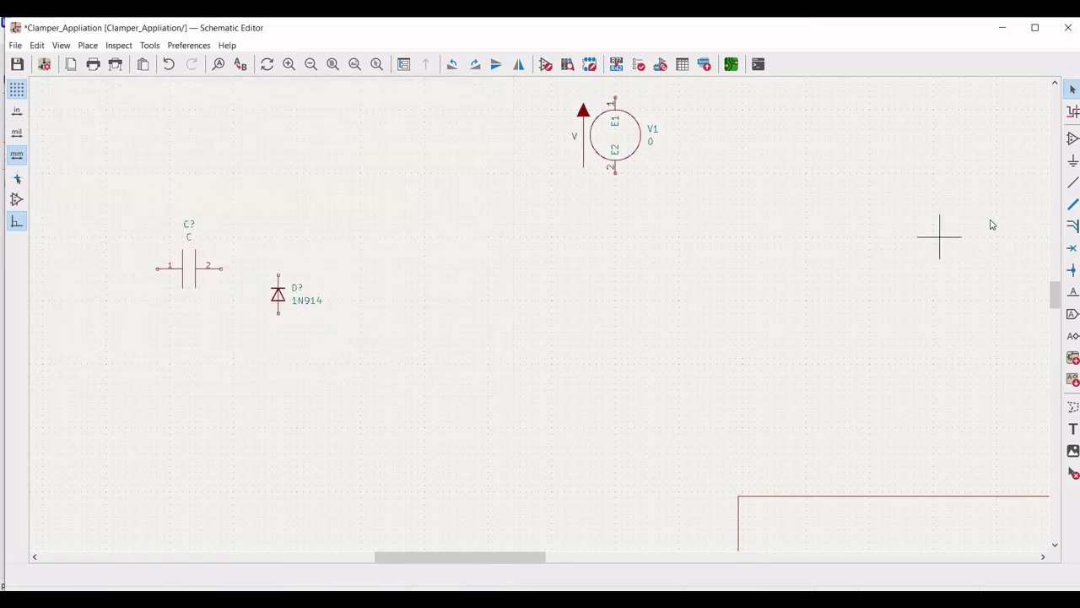
Step: Place a global input label named V1 just above pin 1 of the sinusoidal voltage source
click(1071, 314)
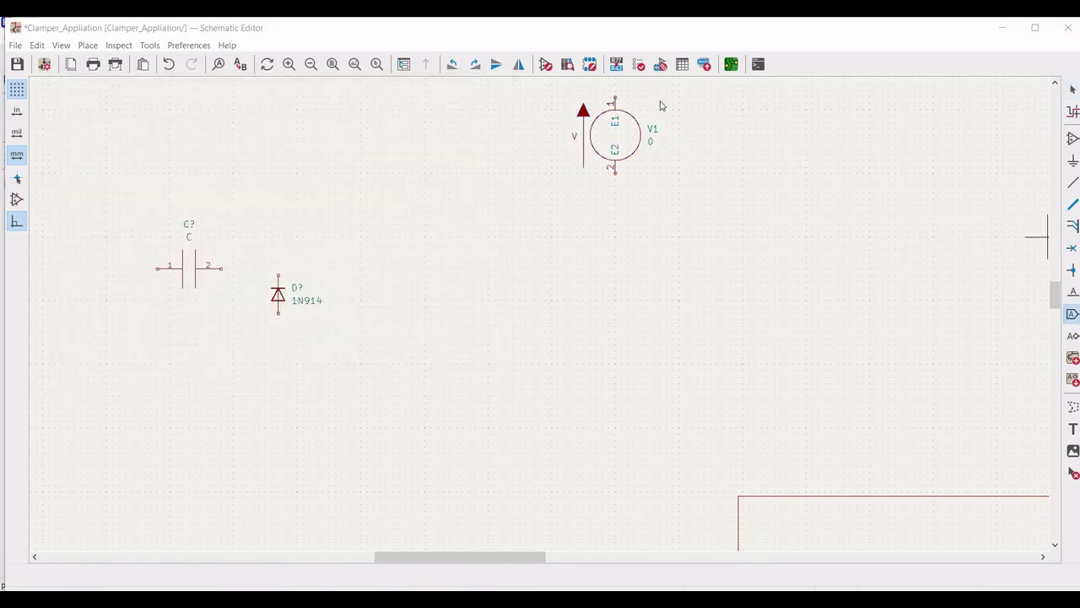
click(355, 118)
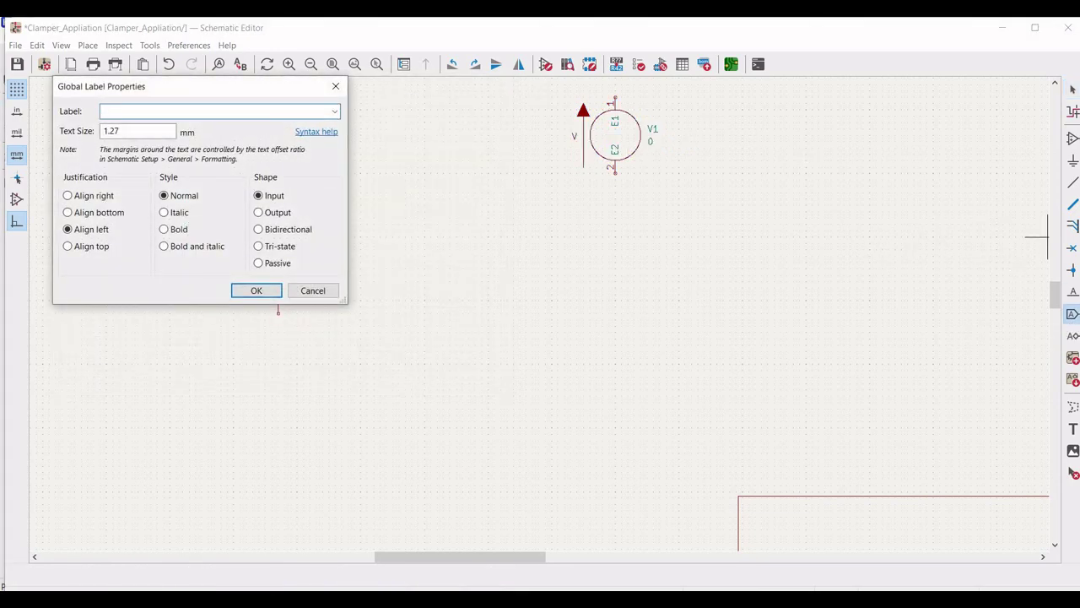
text(V1)
click(253, 291)
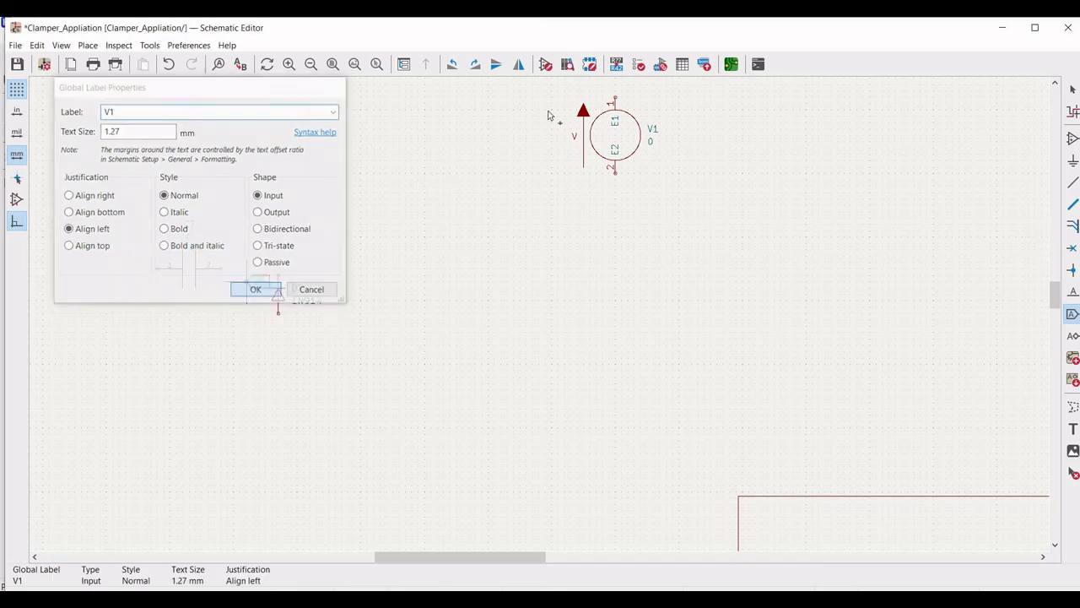
click(614, 85)
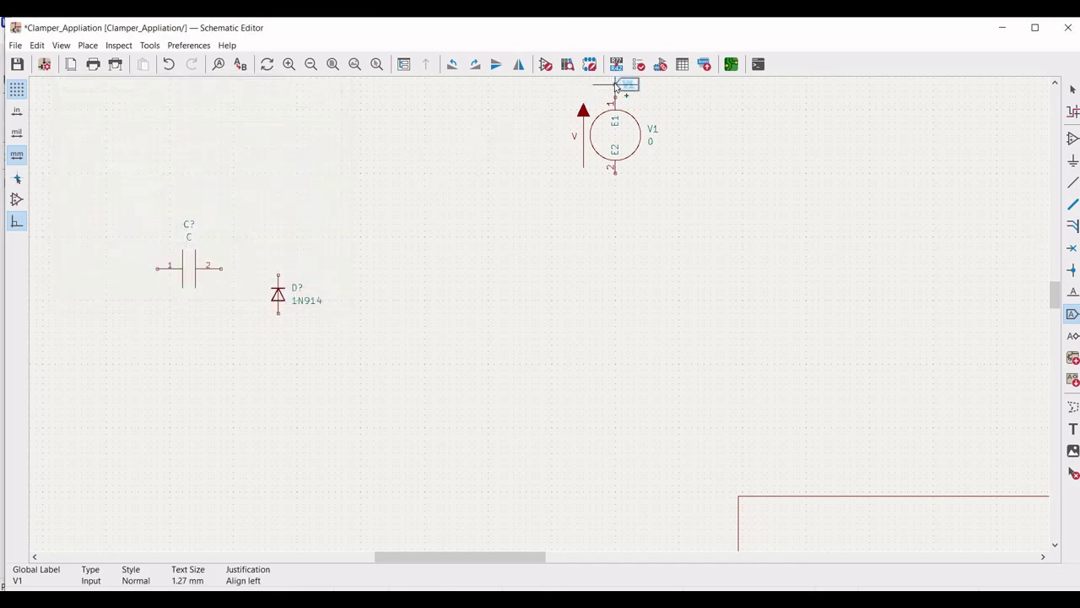
Step: Place a GND power symbol below pin 2 of source V1, and wire the source's pins to the label and ground
click(1072, 161)
click(586, 229)
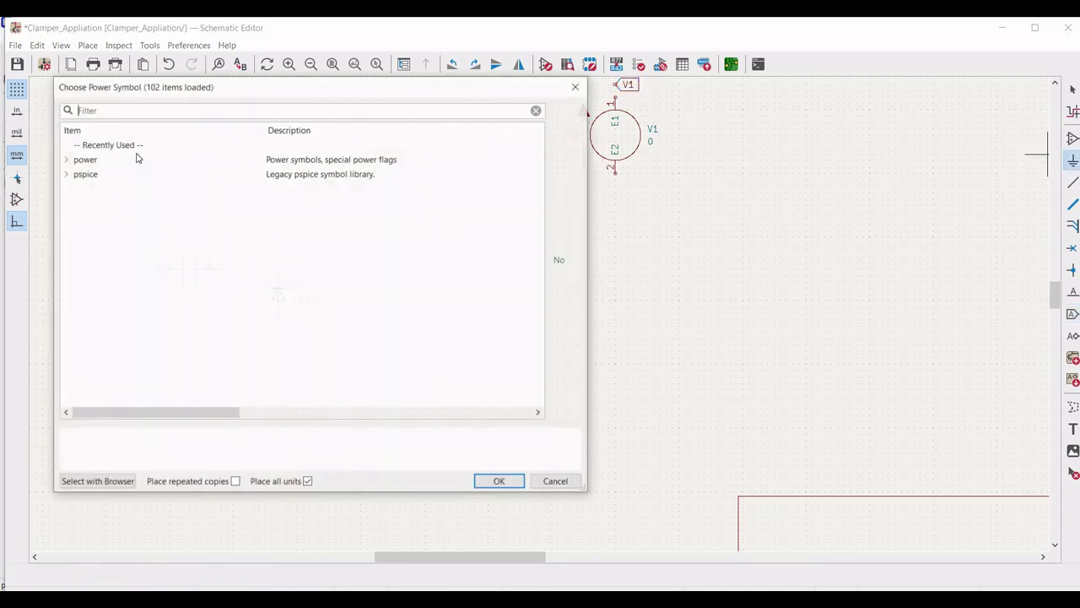
click(69, 161)
click(67, 160)
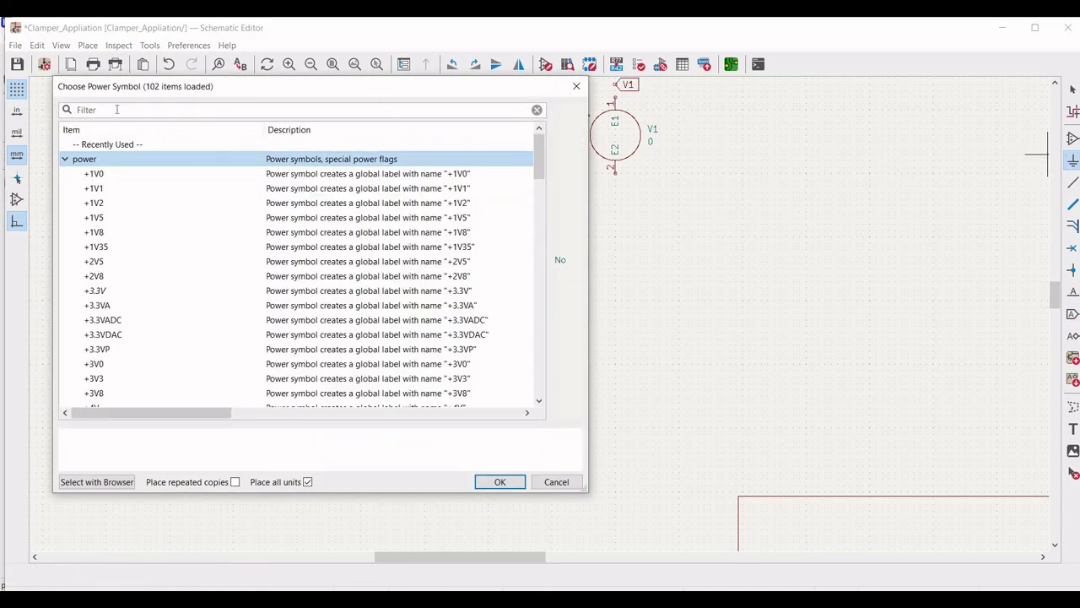
click(116, 109)
text(gn)
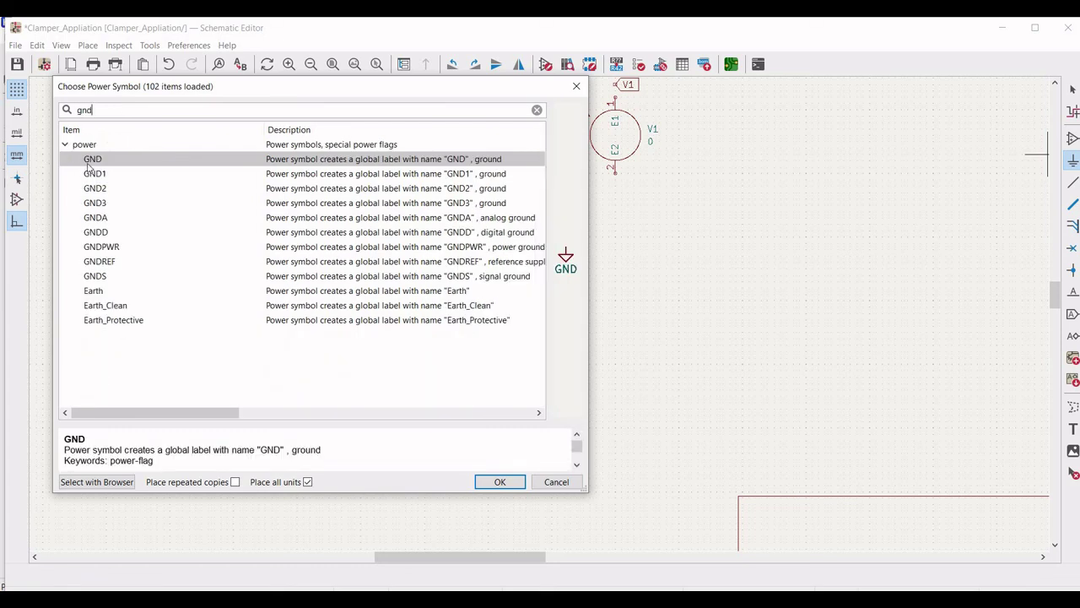
text(d)
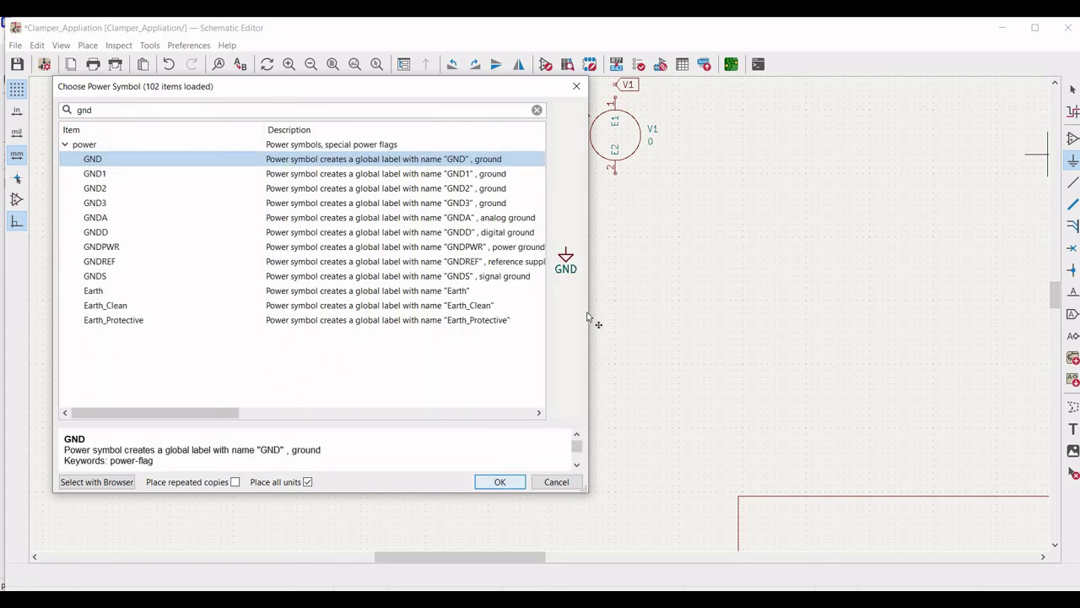
key(Return)
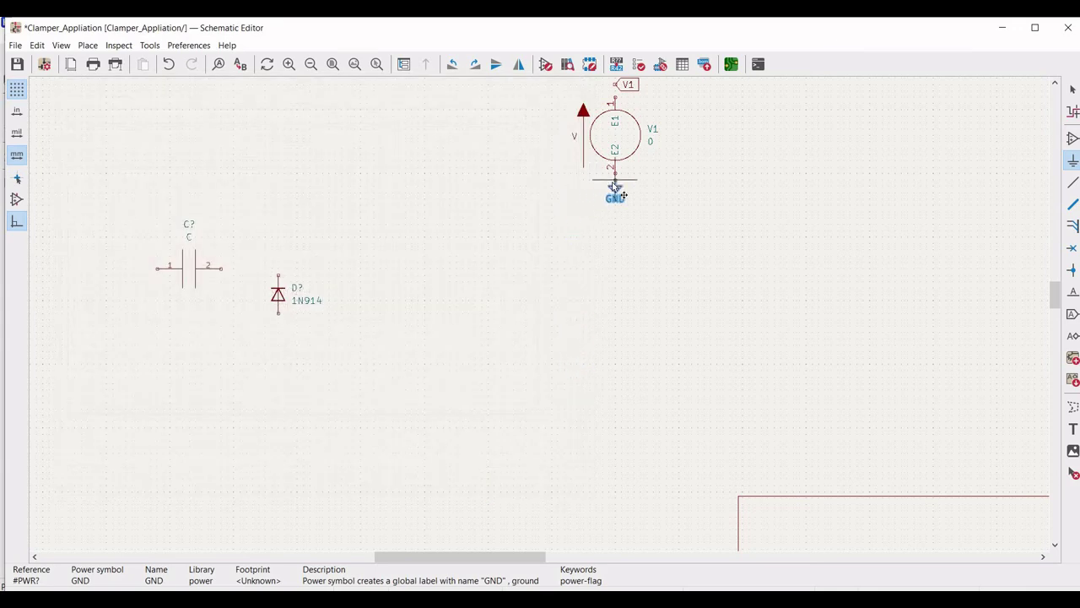
click(614, 187)
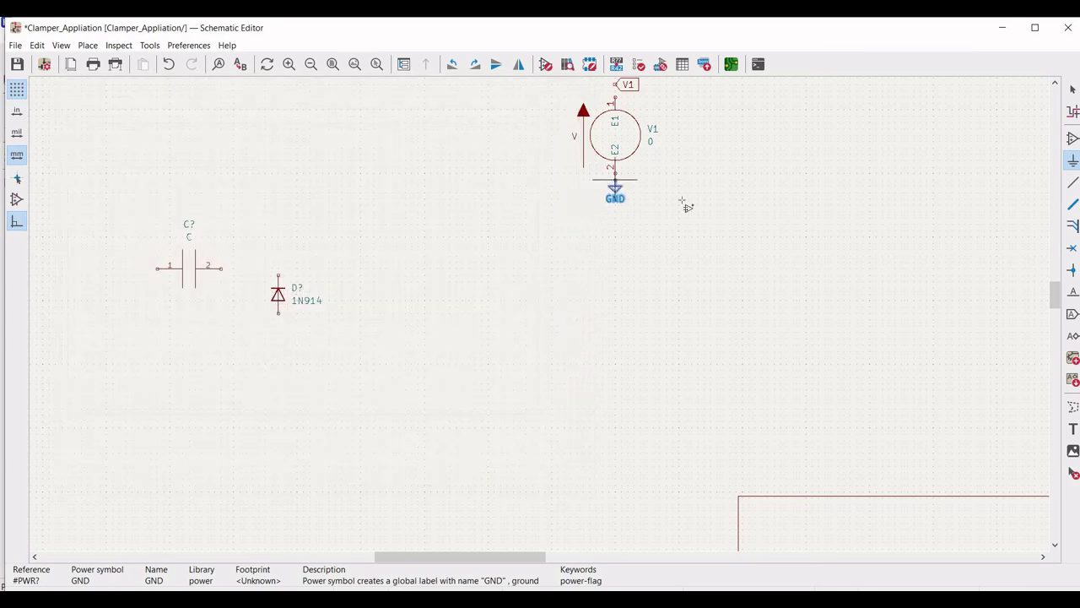
click(1073, 184)
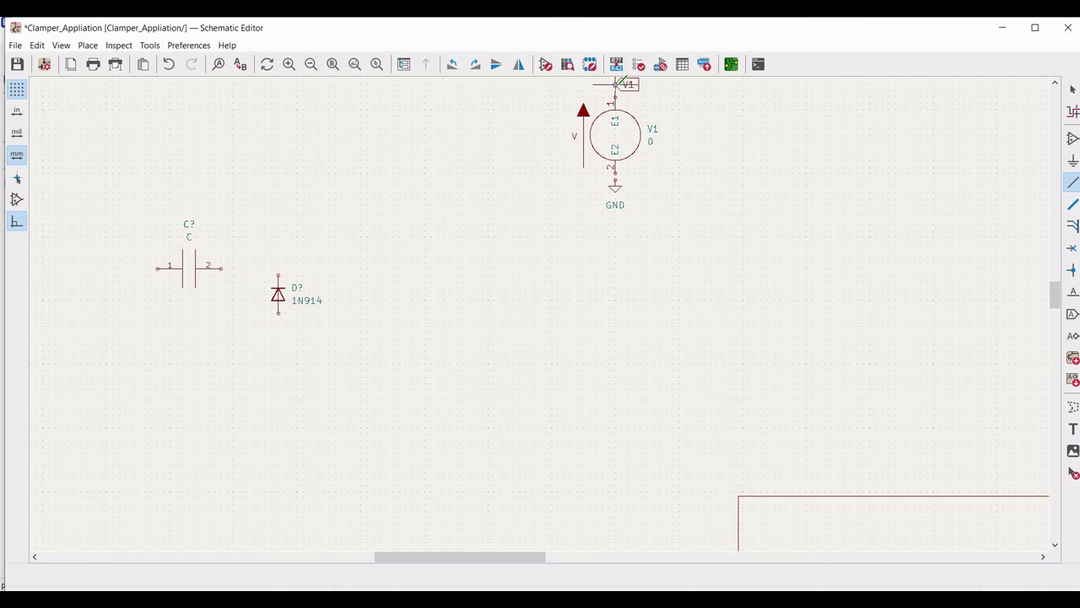
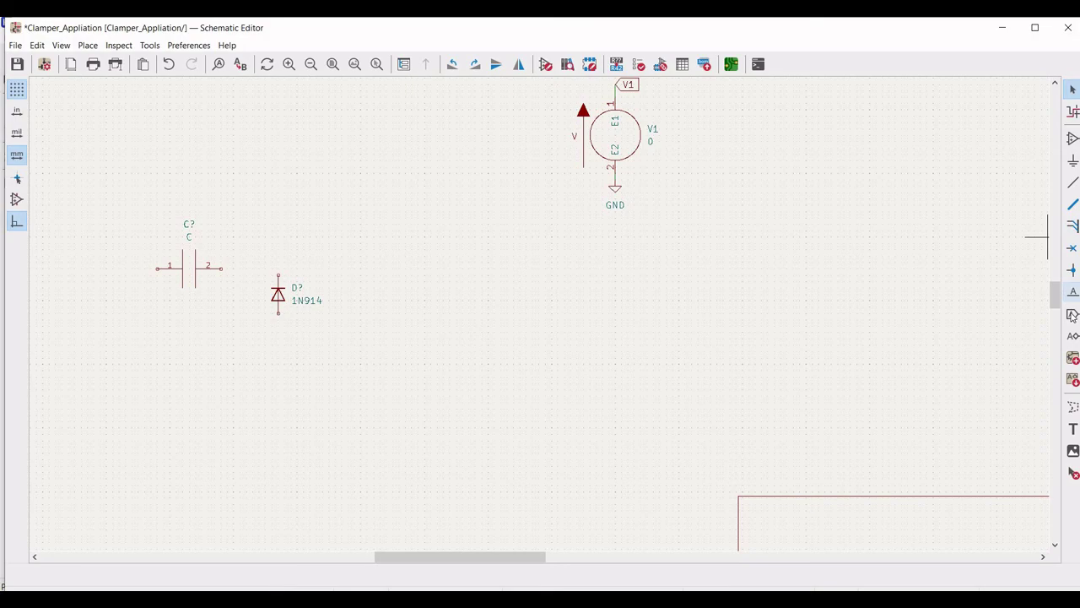
Step: Add another V1 global label facing the capacitor's pin 1, rotated 180° and placed level with the pin
key(ctrl+l)
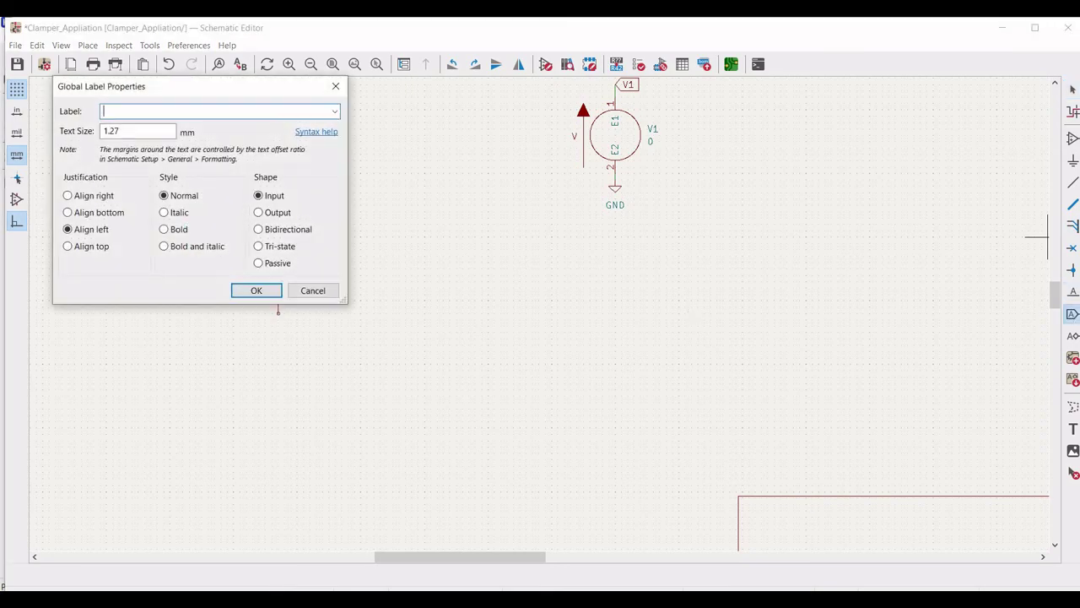
click(242, 292)
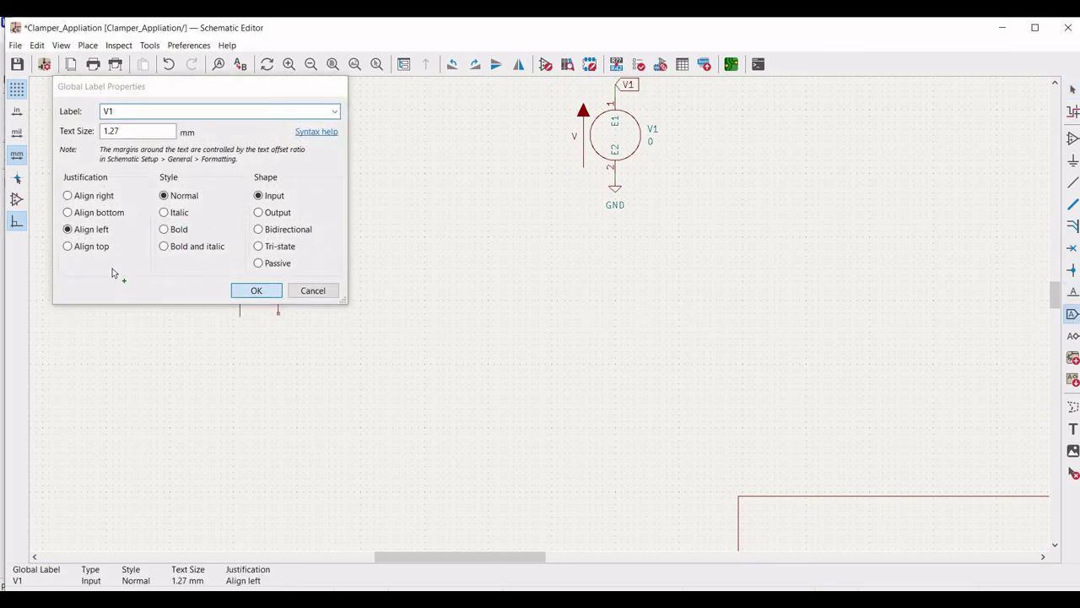
key(r)
key(r)
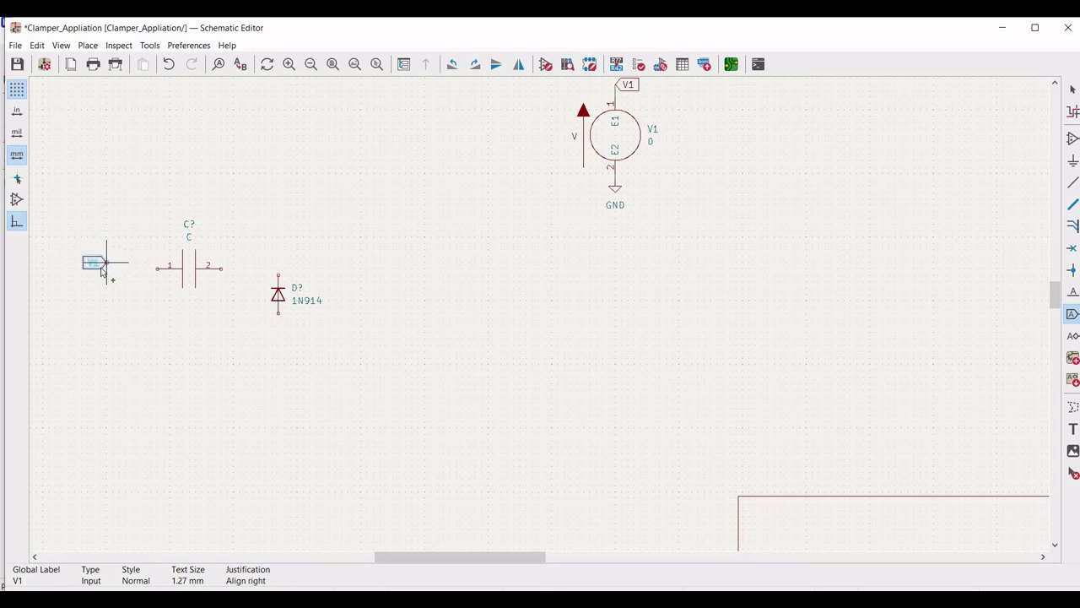
click(100, 270)
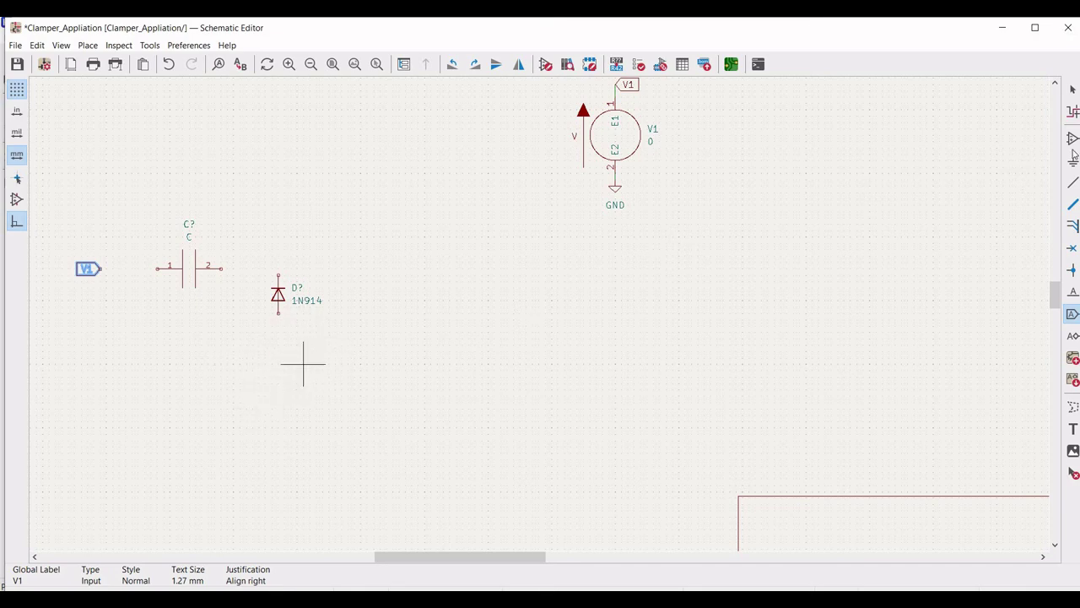
Step: Add a second VSOURCE directly below the diode, rotated 180° so that its pin 2 faces up
click(1073, 138)
click(410, 378)
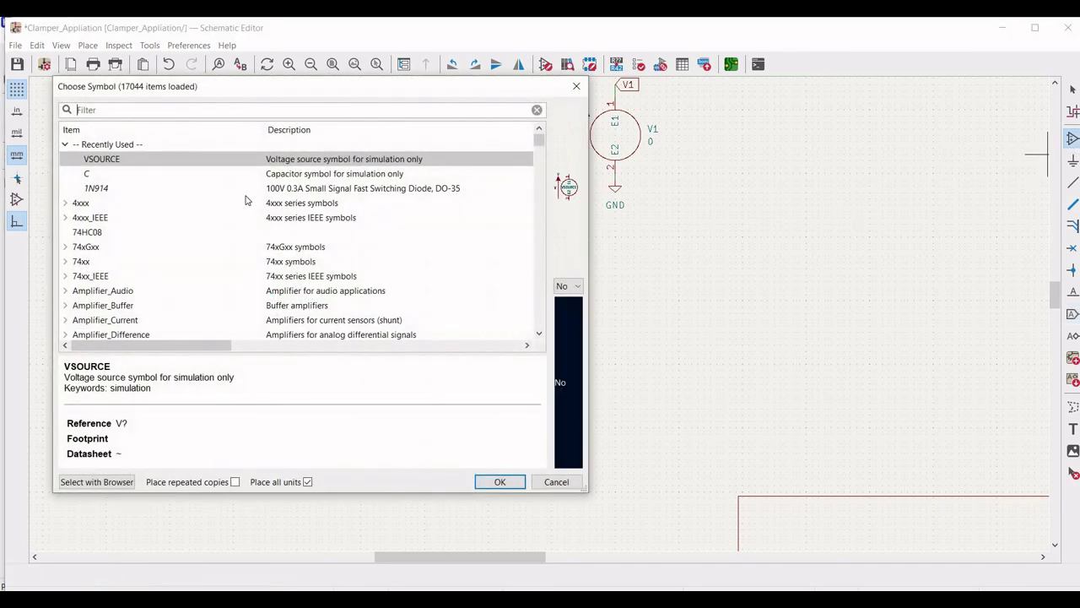
click(493, 484)
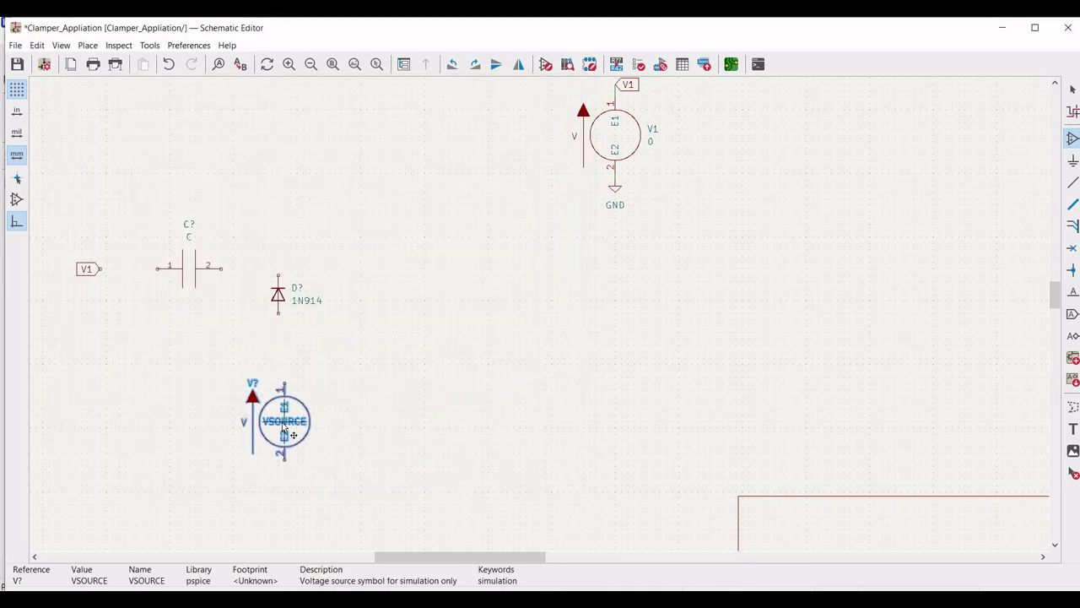
key(r)
key(r)
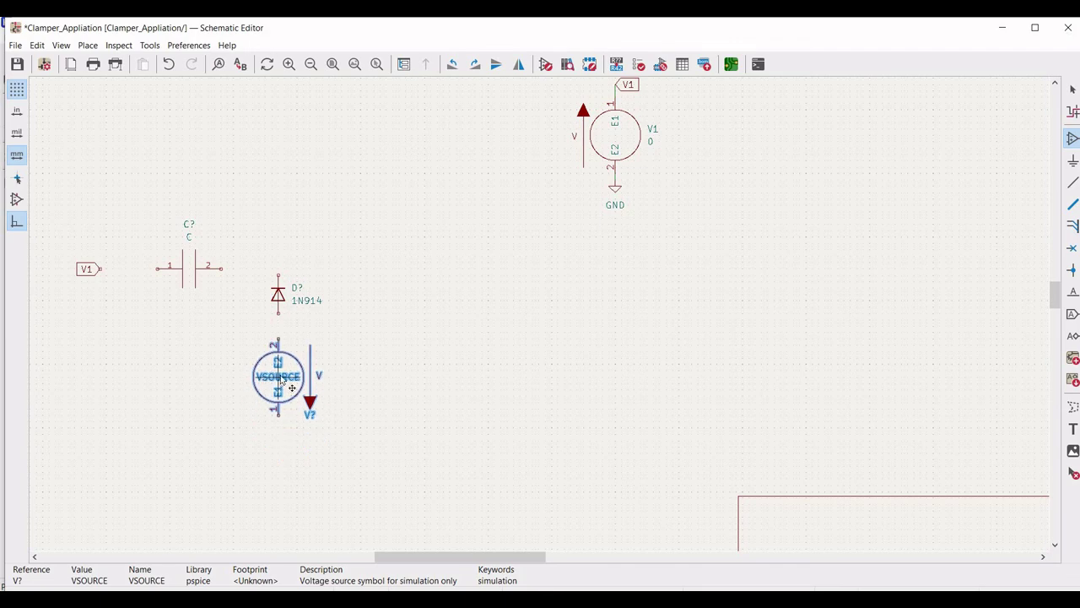
click(283, 377)
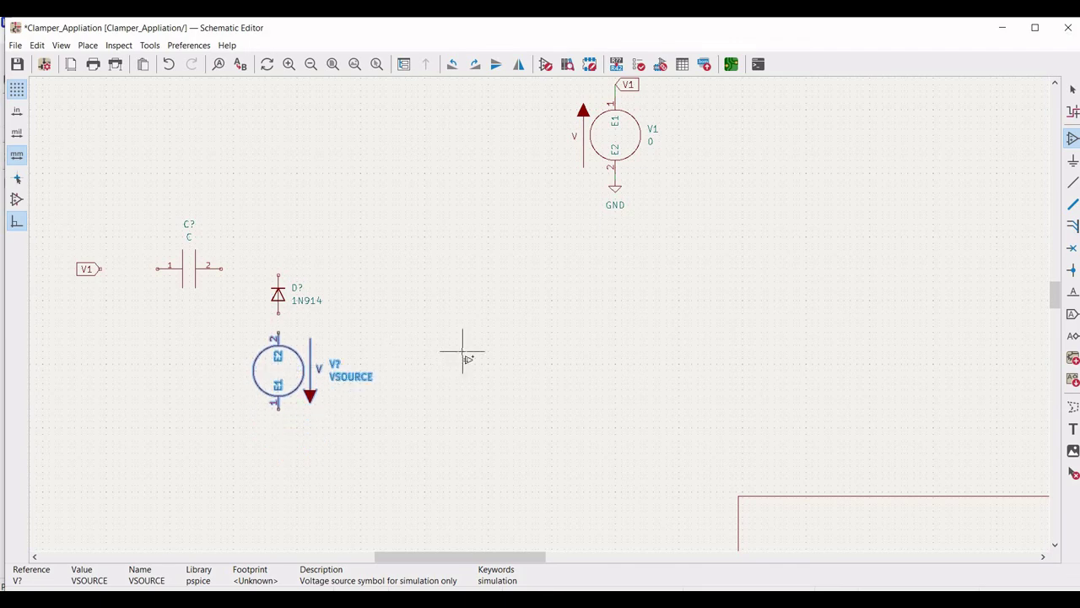
key(Escape)
Step: Set the second voltage source's reference to V2 and its value to 9 in the symbol properties
right_click(286, 364)
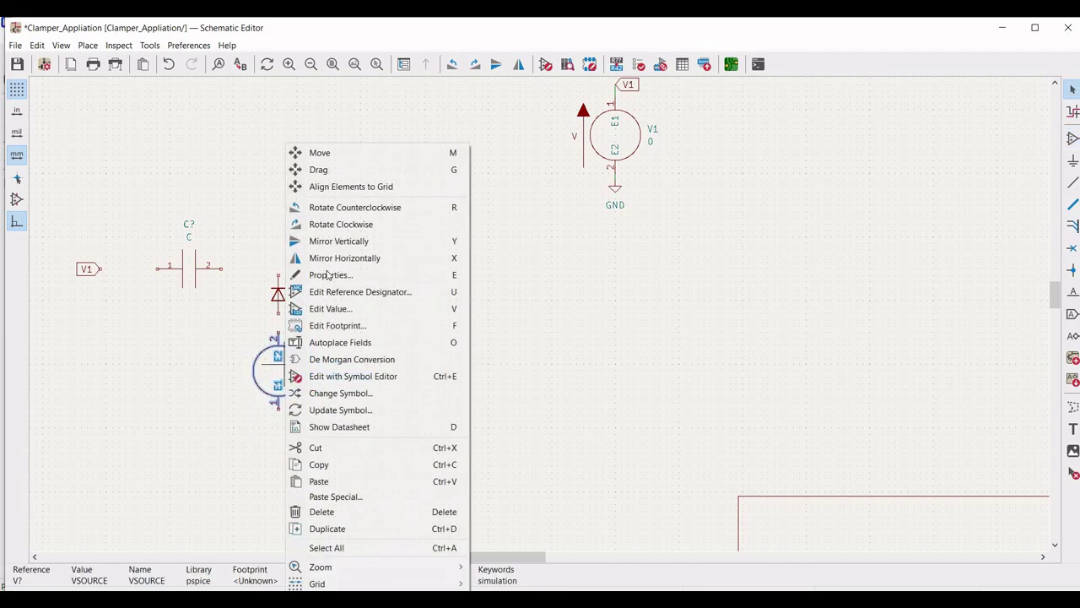
click(328, 275)
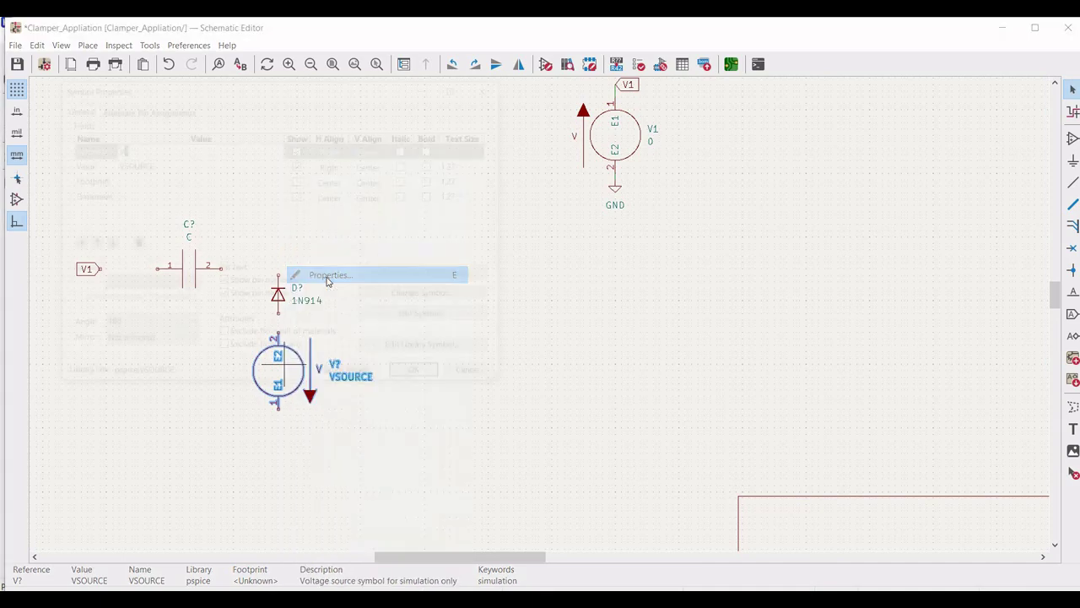
text(2)
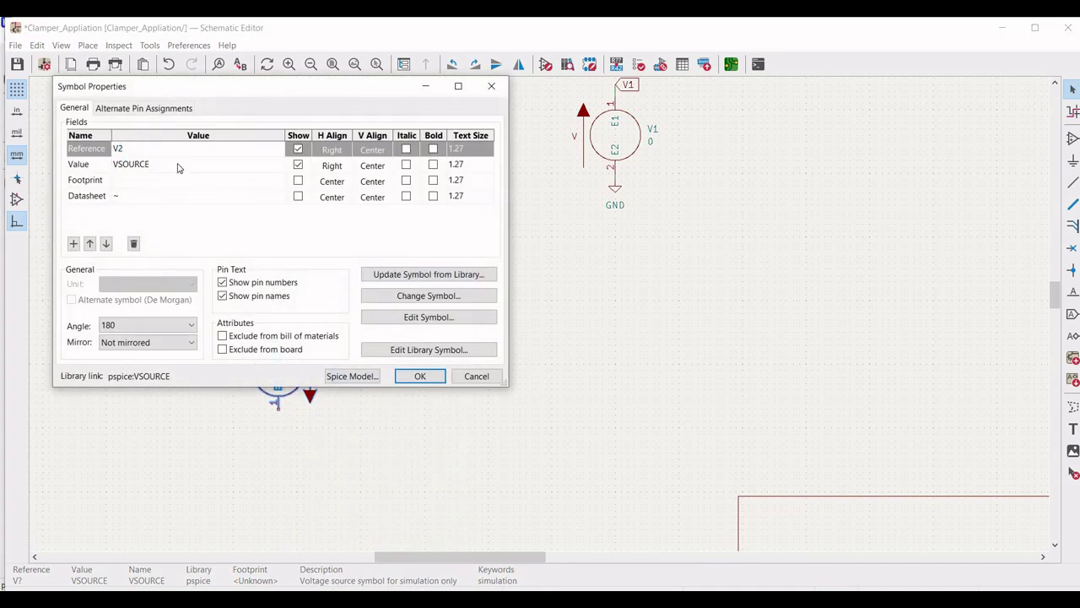
click(177, 167)
text(9)
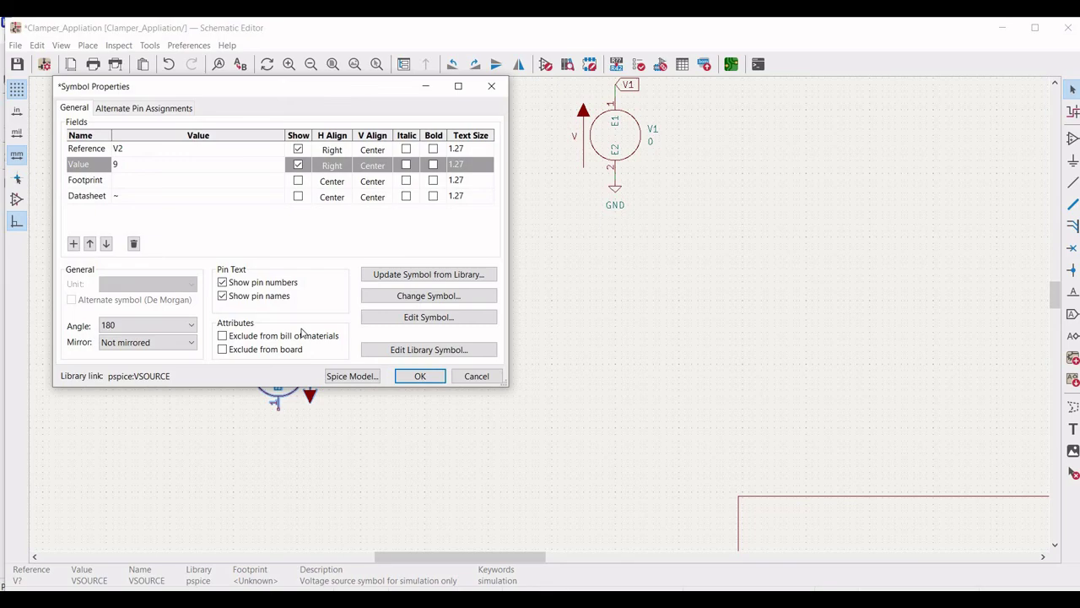
click(419, 375)
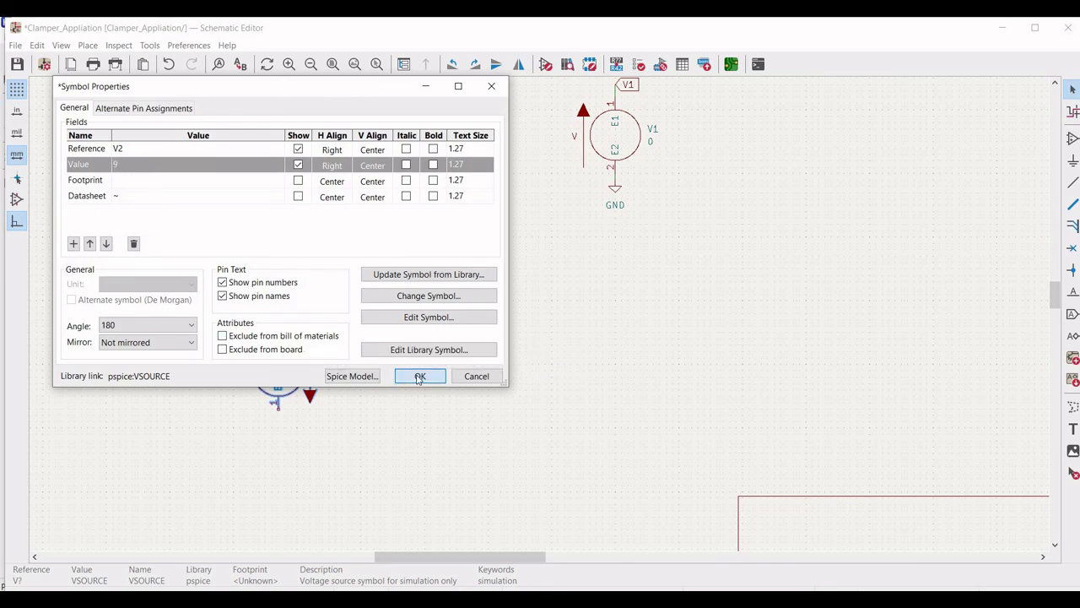
Step: Place a GND power symbol below the capacitor, to the lower left of source V2
key(p)
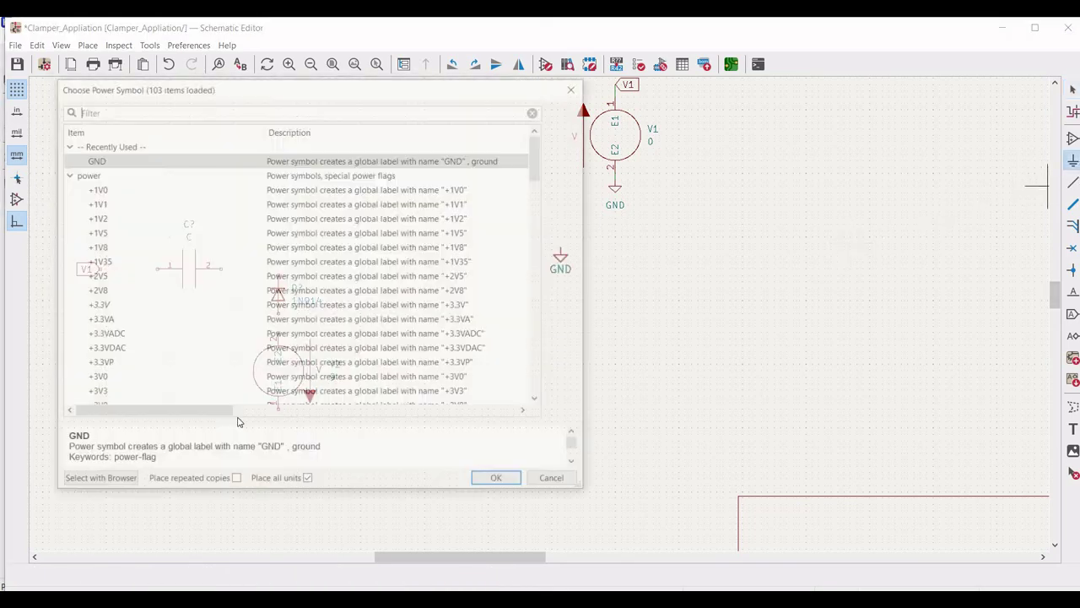
click(499, 482)
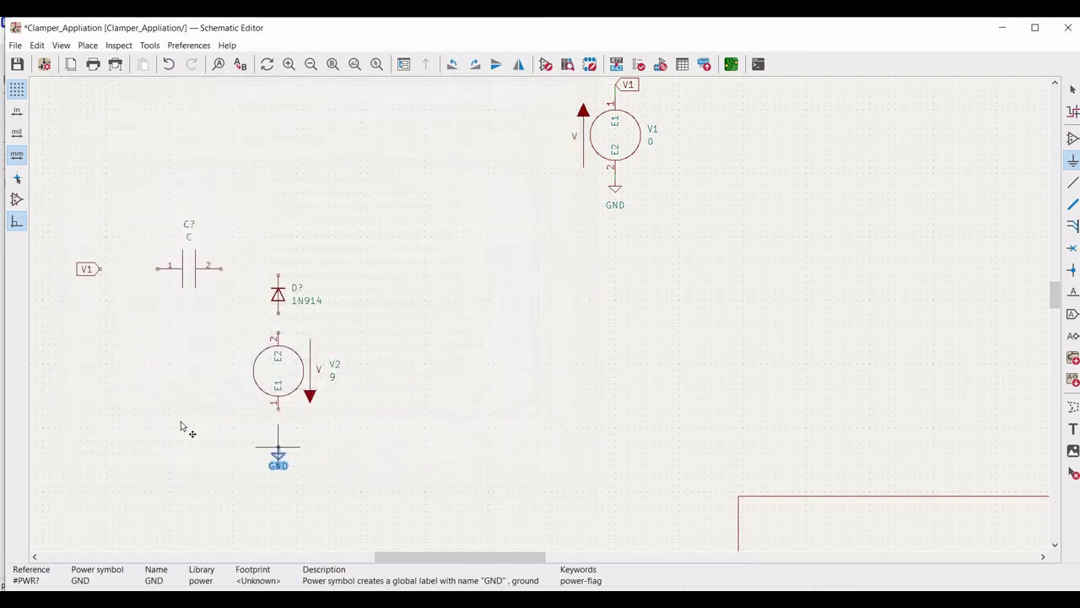
click(182, 422)
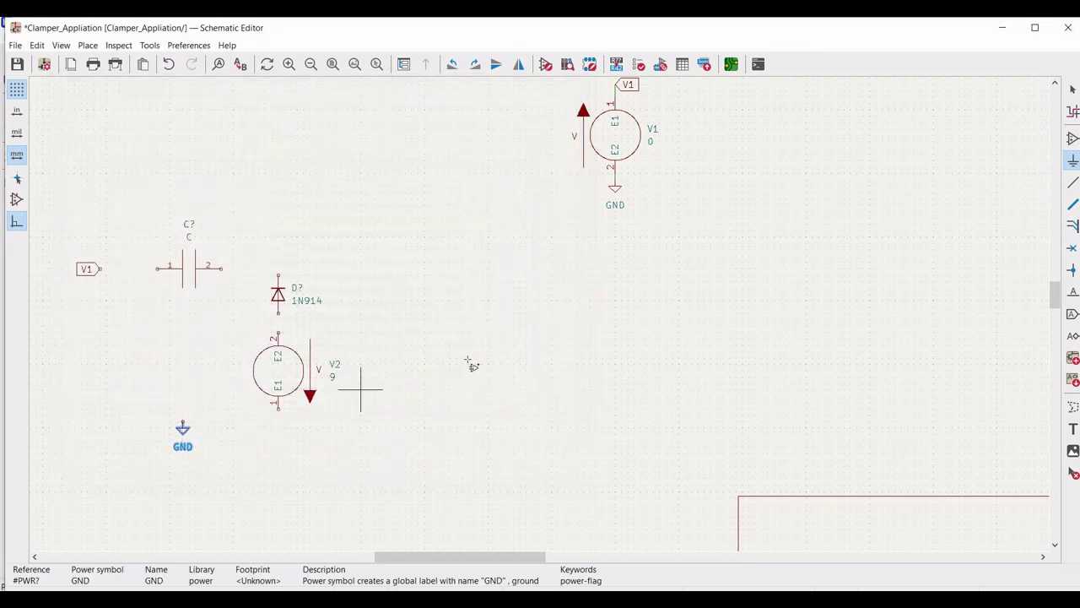
Step: Wire the left V1 label to the capacitor's pin 1 and the capacitor's pin 2 to the diode's upper pin
key(Escape)
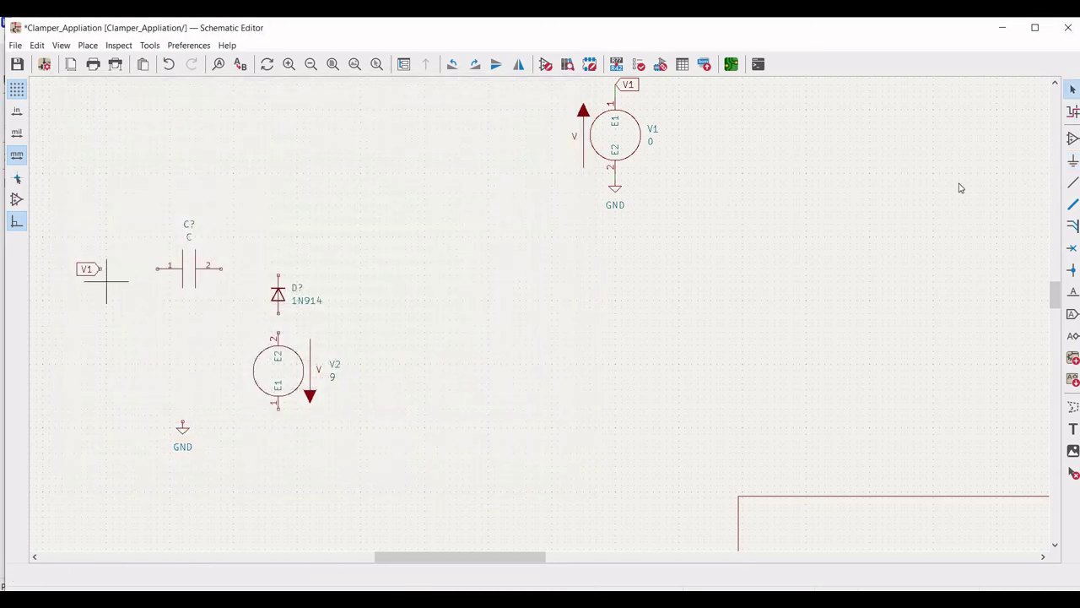
click(1072, 181)
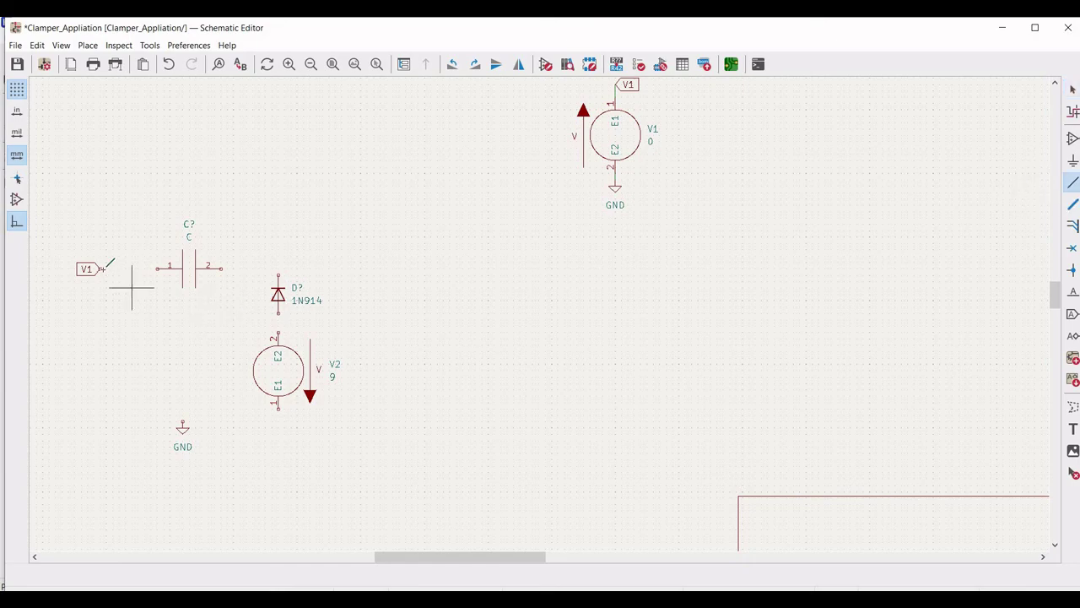
click(99, 268)
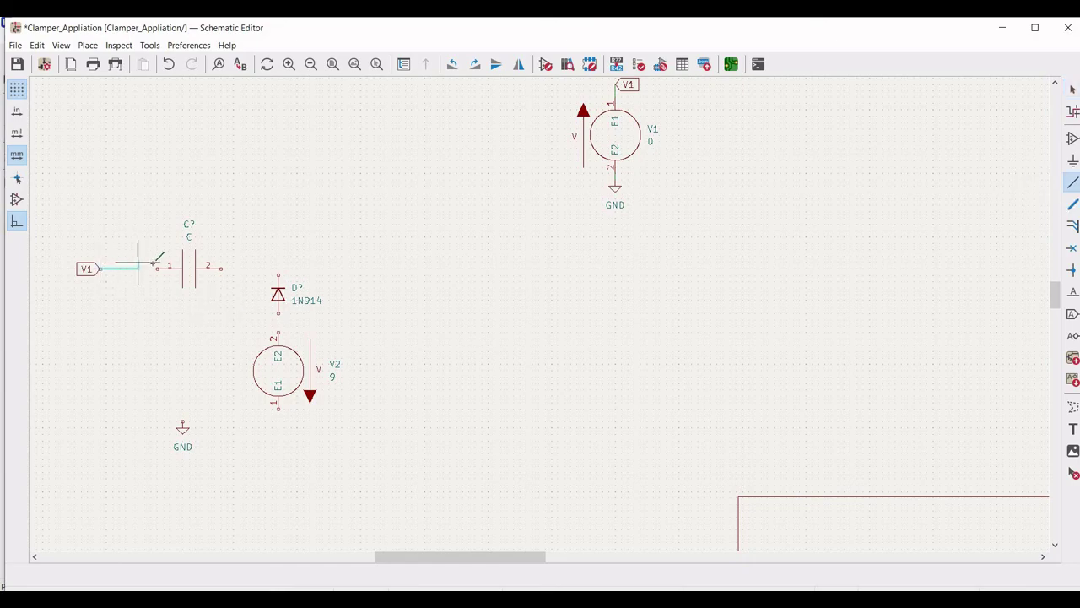
click(157, 268)
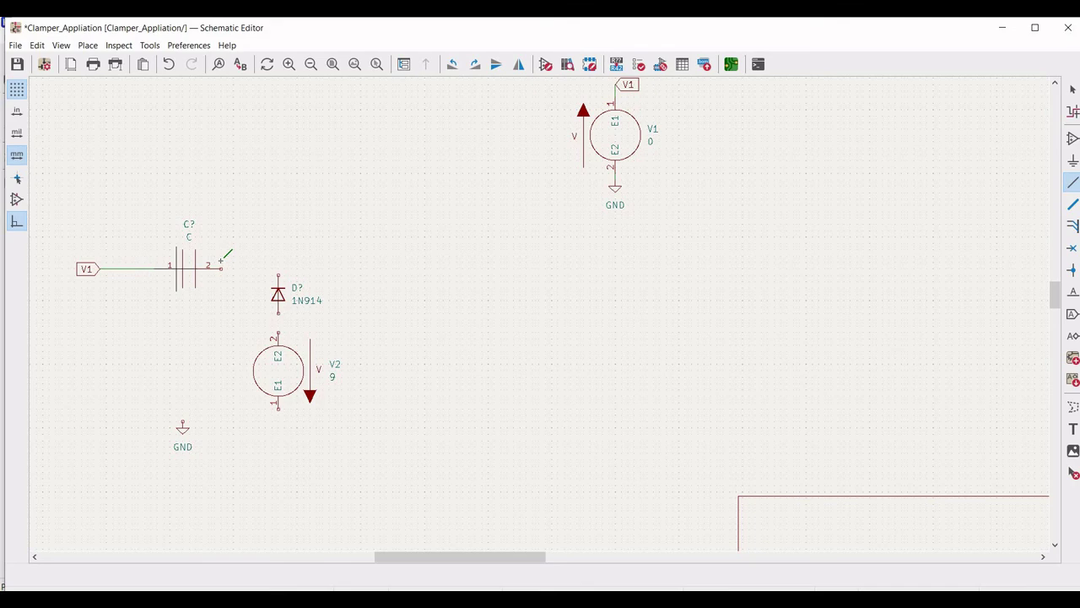
click(221, 268)
click(278, 268)
Step: Wire the diode's lower pin to V2's pin 2 and V2's pin 1 to the GND symbol
click(278, 313)
click(279, 409)
click(182, 420)
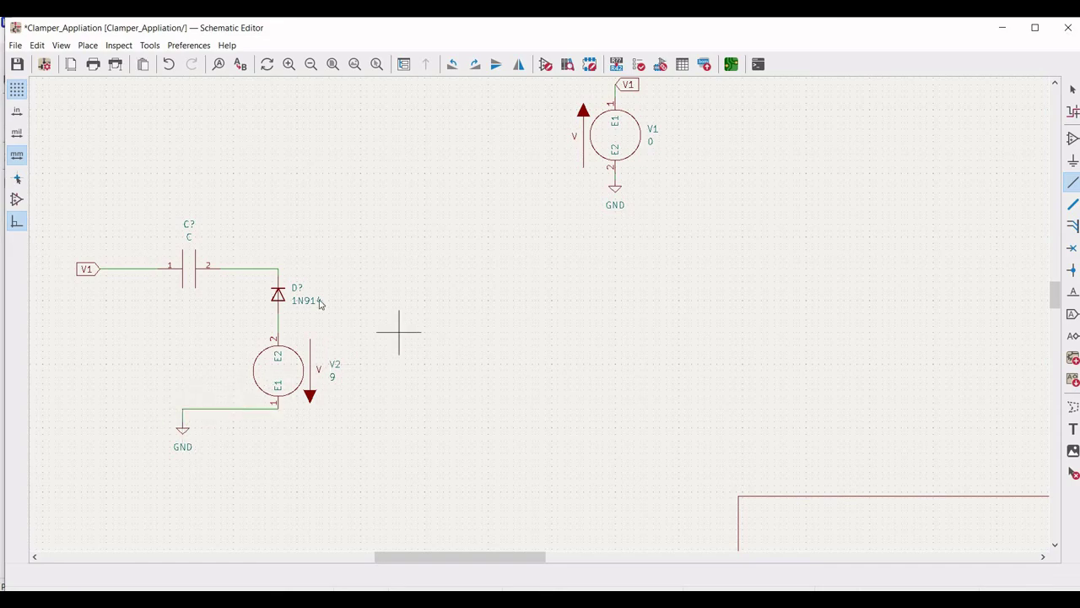
key(Escape)
Step: Set the capacitor's reference to C1 and its value to 4.7m in the symbol properties
right_click(189, 268)
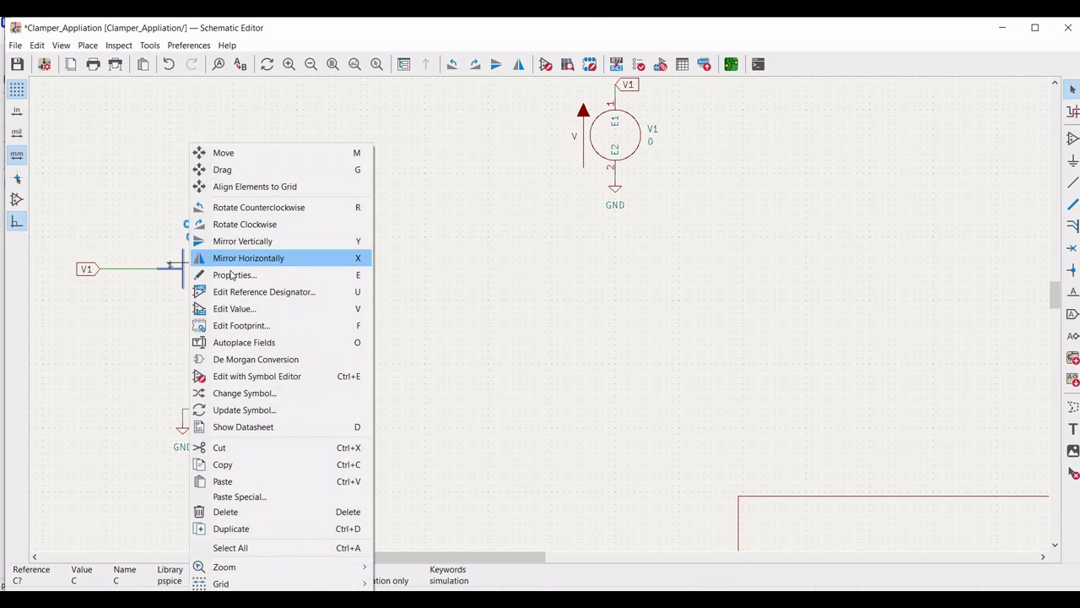
click(233, 274)
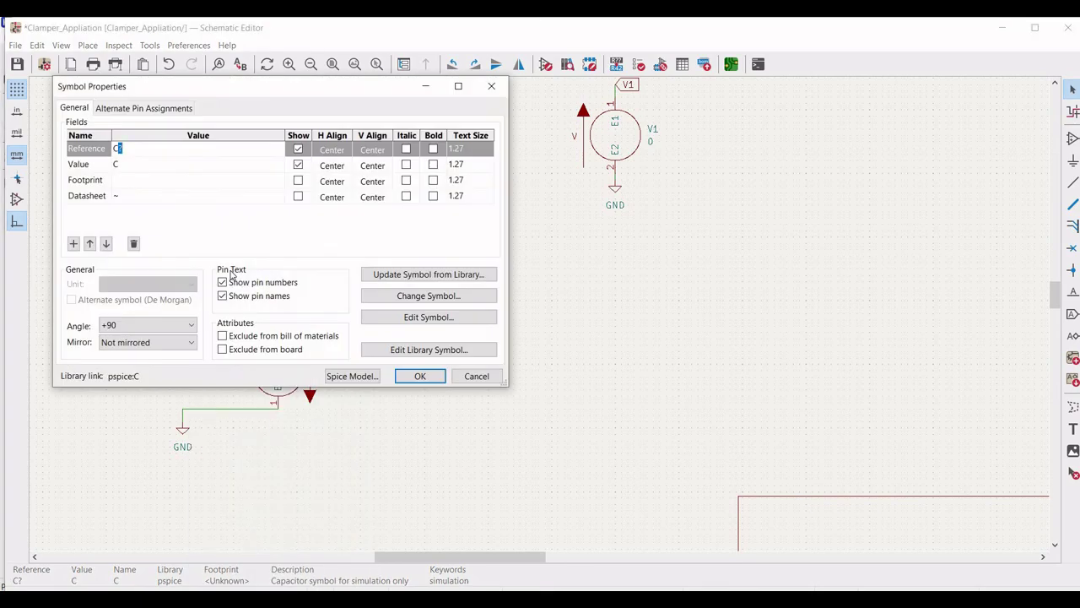
text(1)
key(Return)
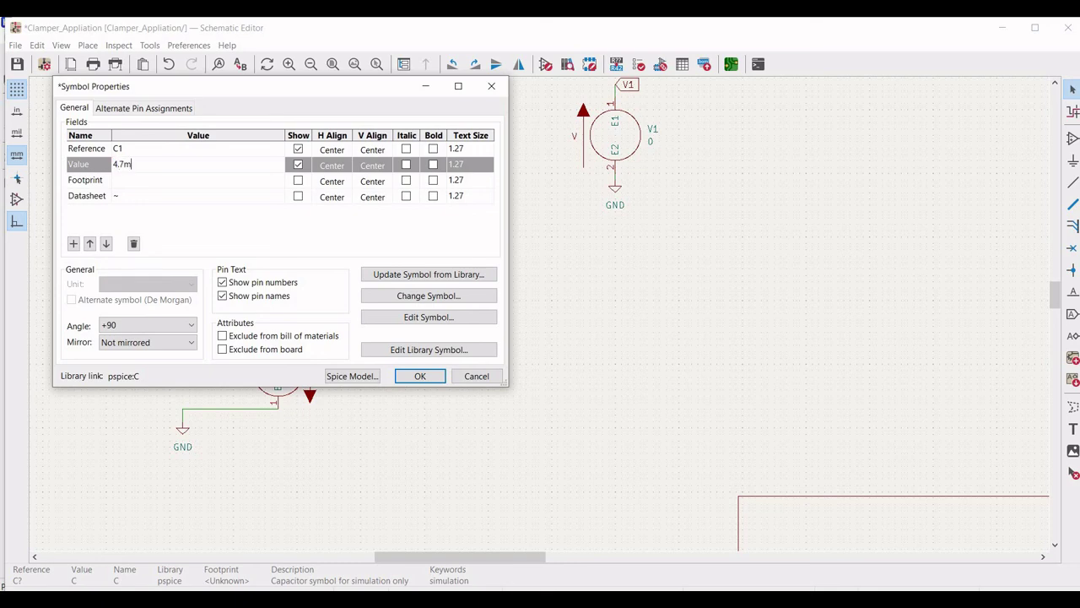
click(416, 376)
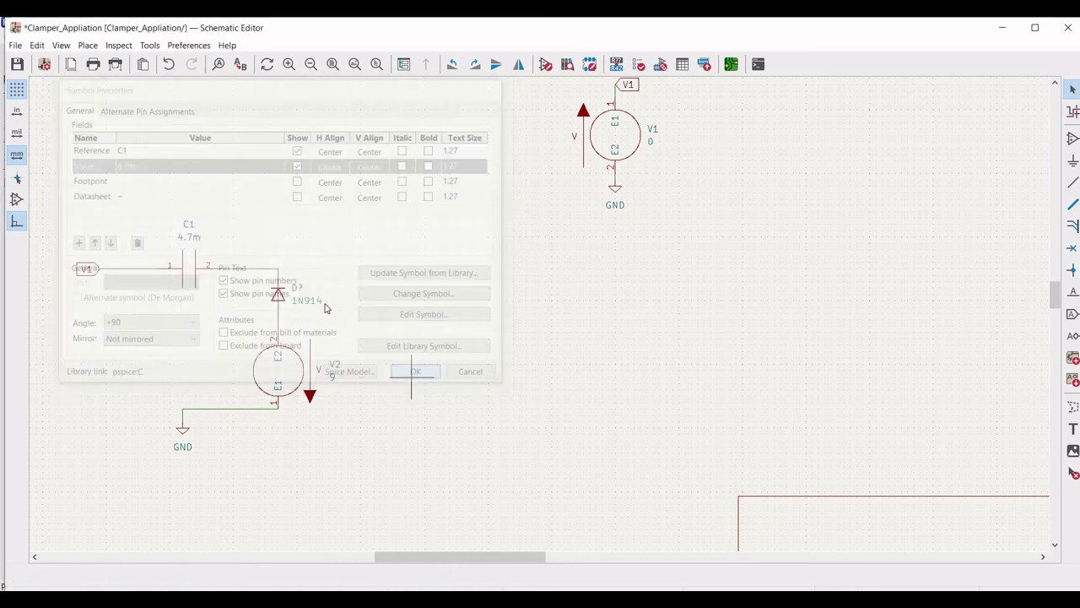
Step: Set the 1N914 diode's reference to D2 in its symbol properties
right_click(283, 297)
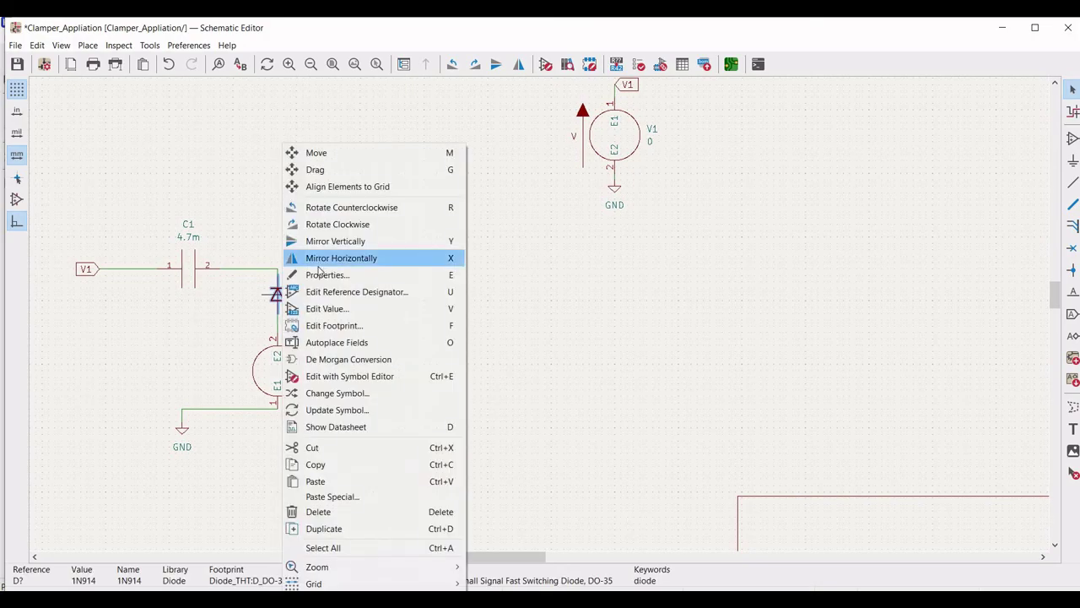
click(314, 272)
text(2)
Step: Load the BJT1_model library from the KICAD_tutorials Models folder into D2's Spice model
click(352, 376)
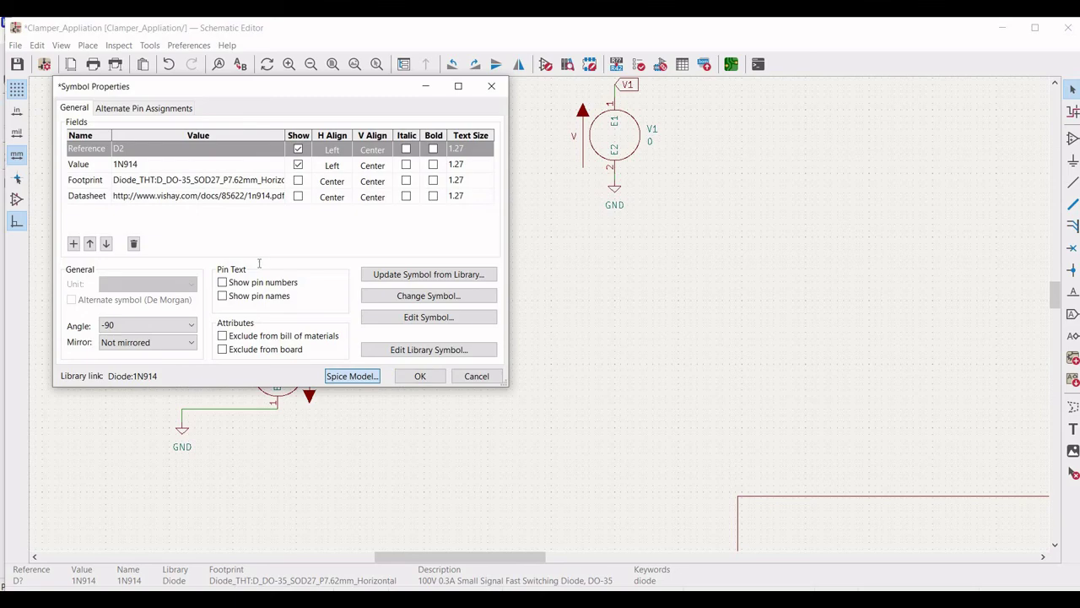
click(433, 65)
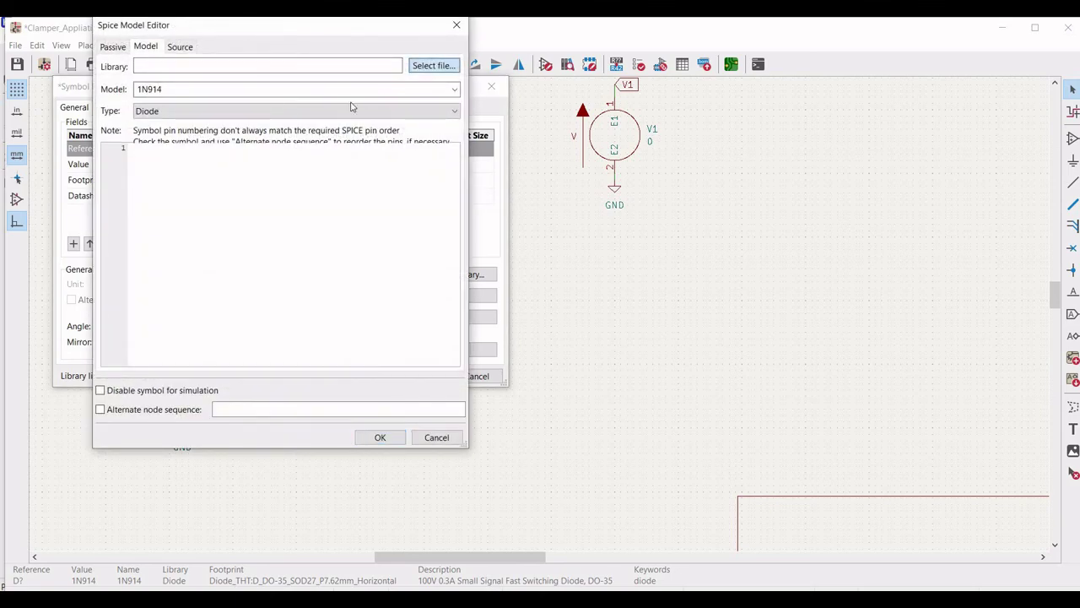
click(237, 50)
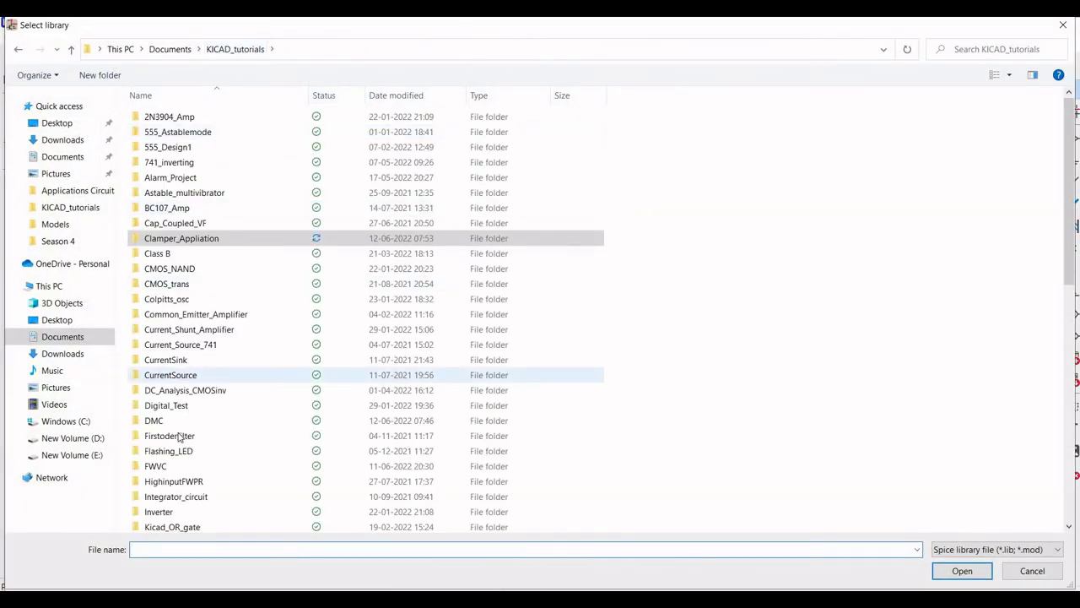
scroll(165, 413, down, 2)
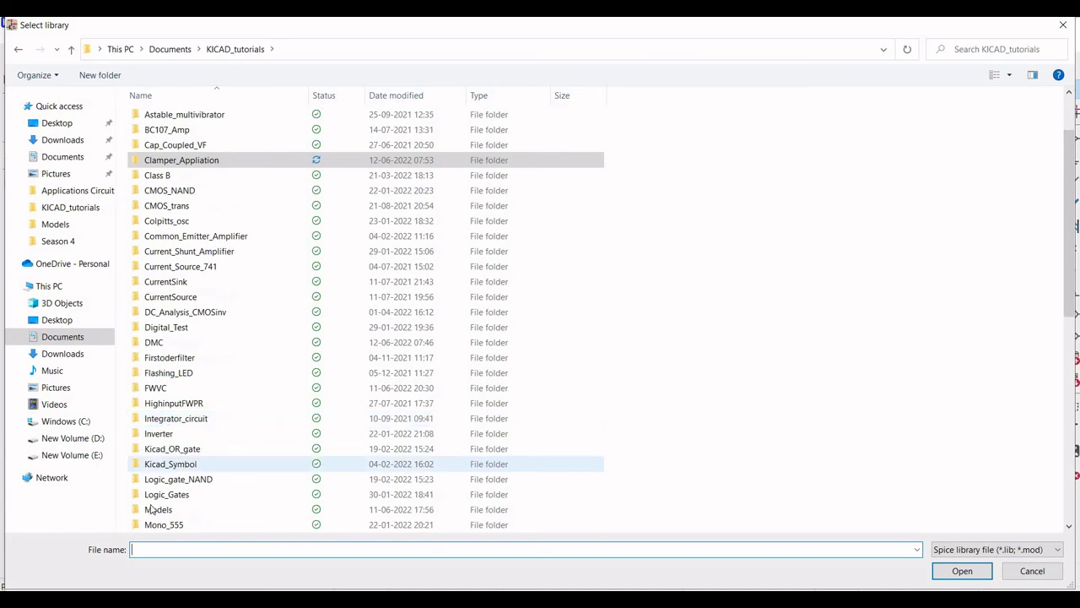
click(156, 508)
key(Return)
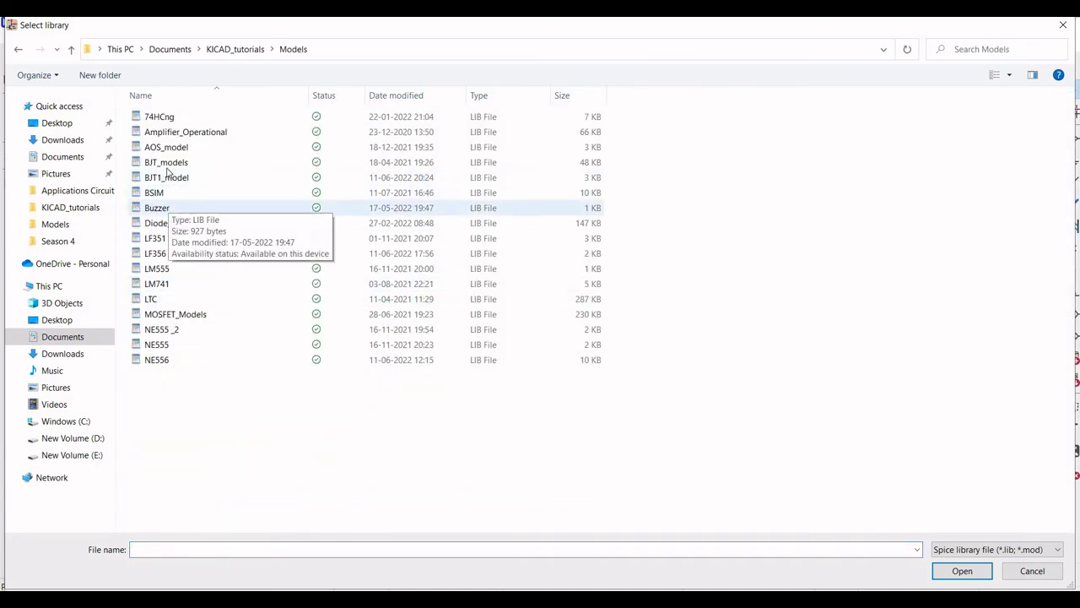
click(167, 178)
click(939, 573)
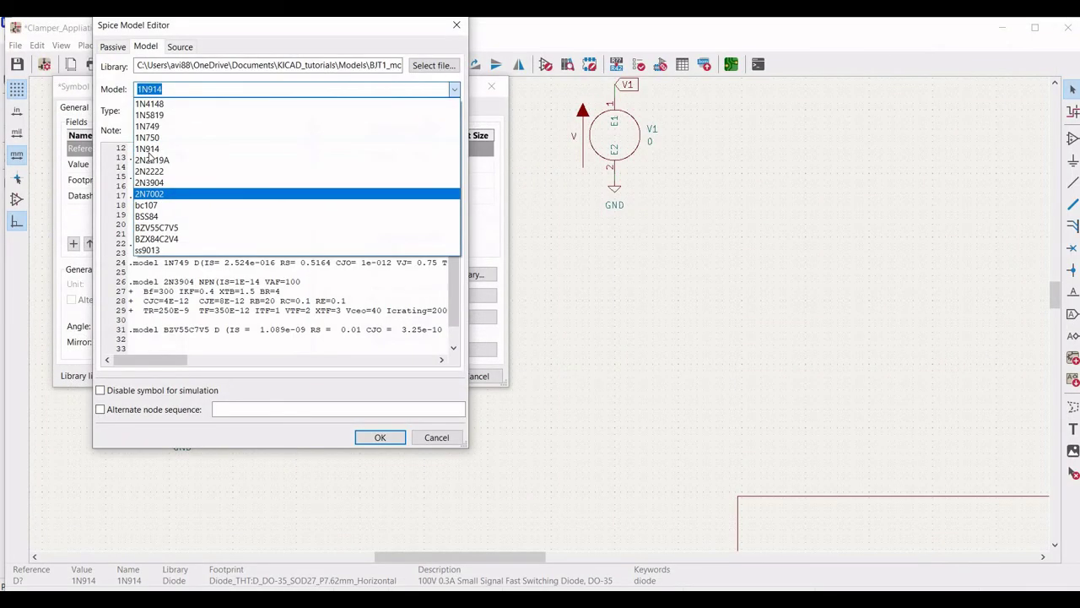
Step: Choose 1N914 as D2's Spice model and apply the model and symbol properties
click(149, 150)
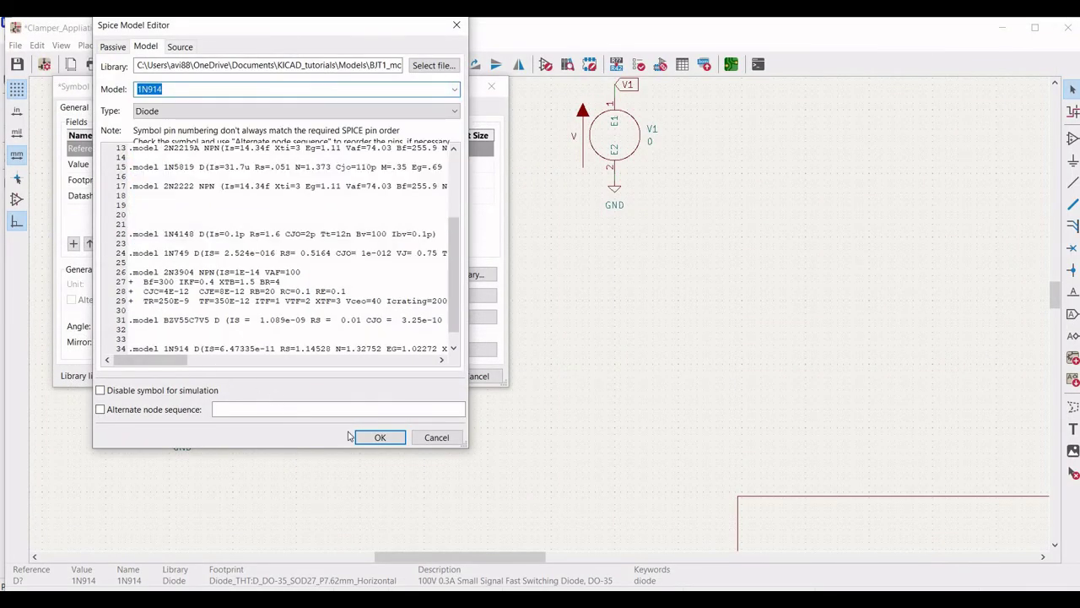
click(379, 438)
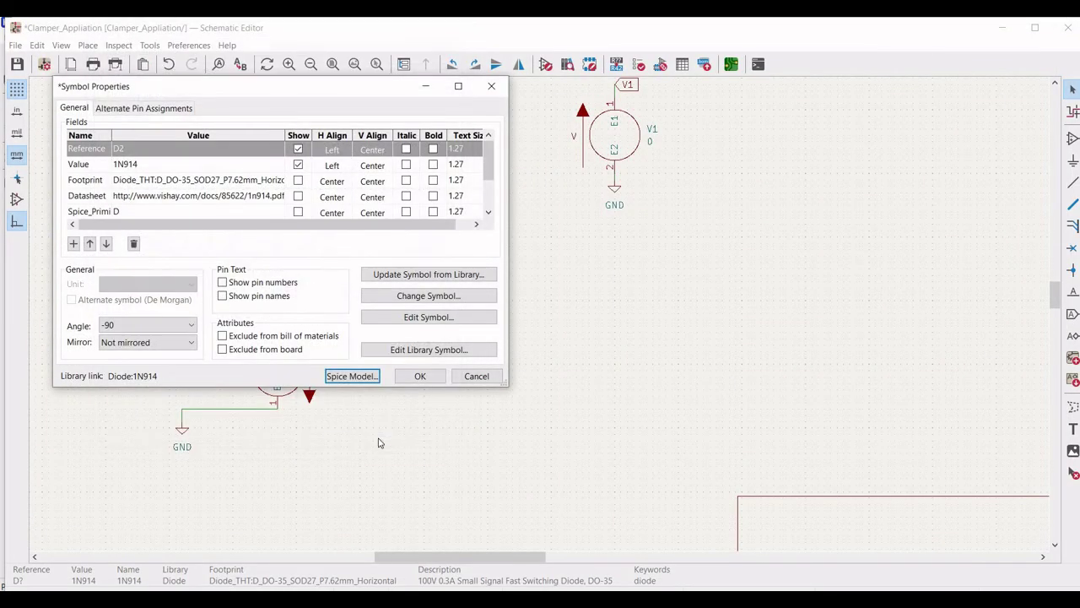
click(420, 376)
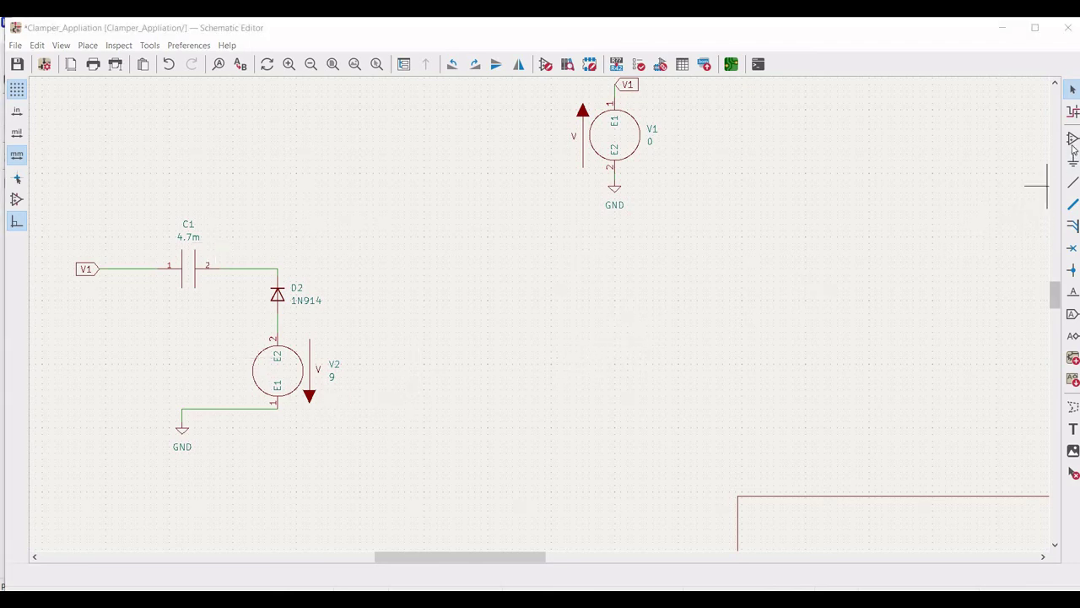
Step: Add a second 1N914 diode to the lower right of source V1, rotated so that its cathode faces up
click(825, 297)
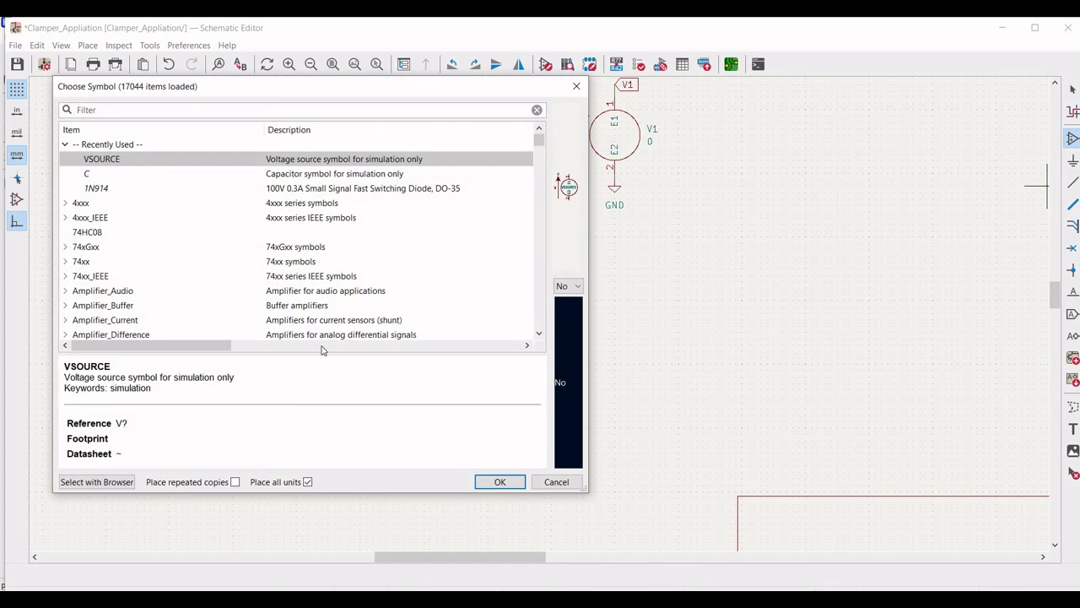
key(Down)
key(Down)
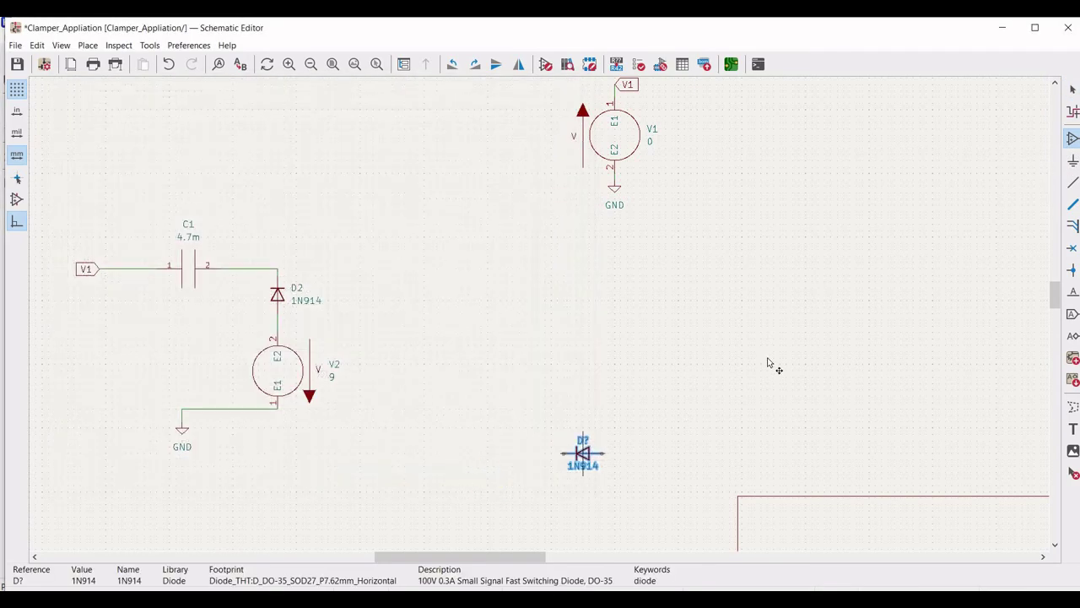
click(507, 481)
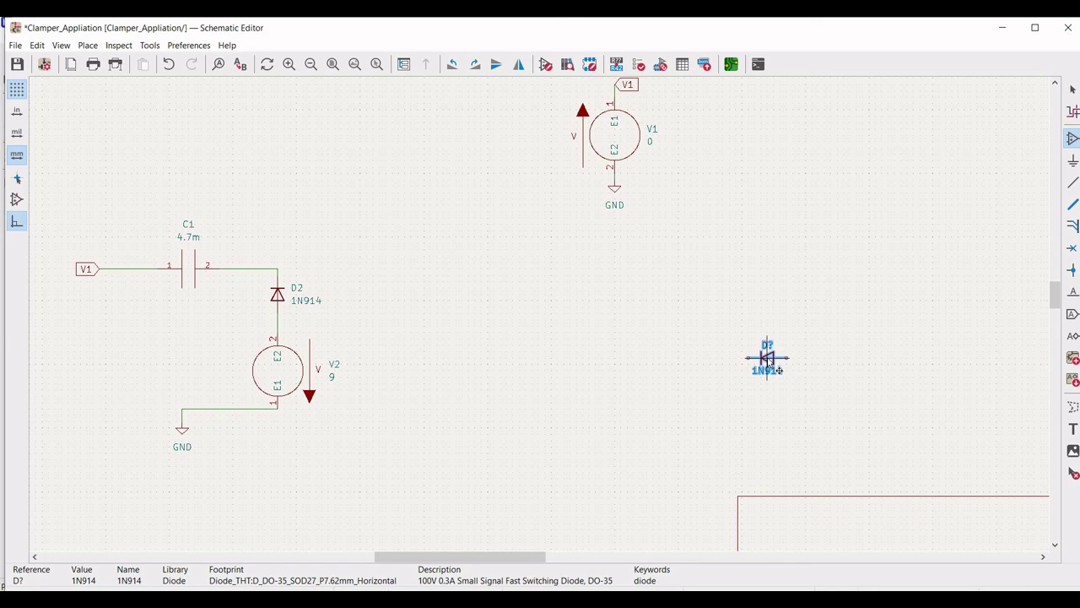
key(r)
key(r)
key(r)
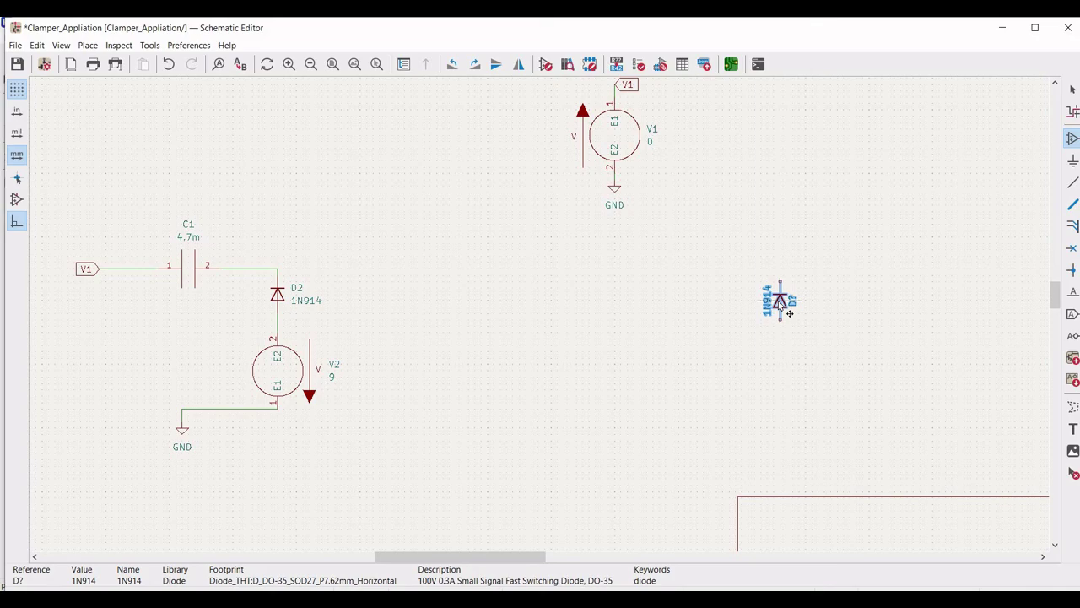
click(788, 312)
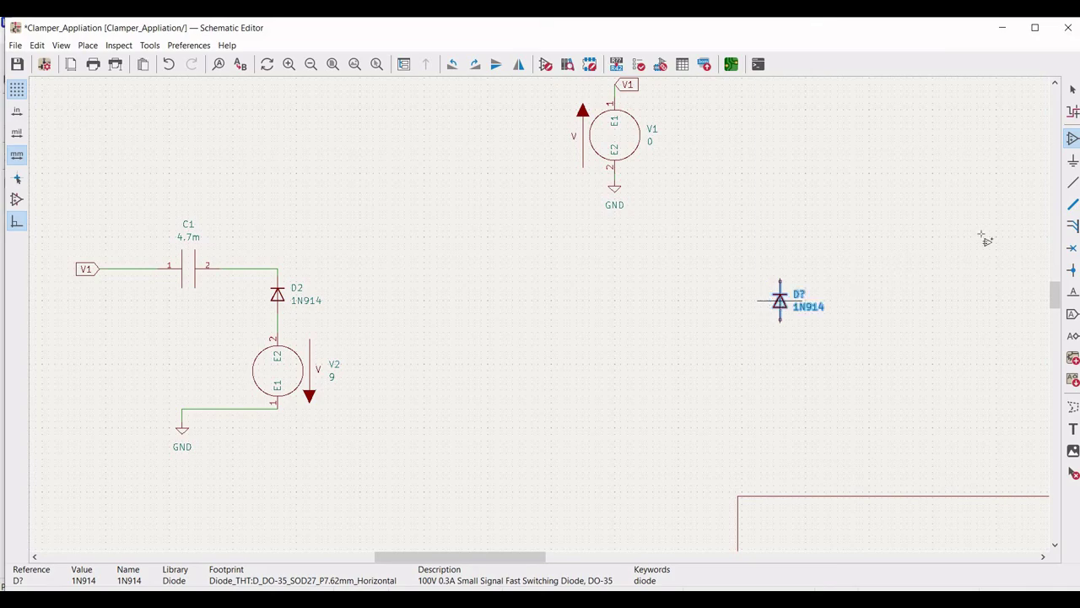
Step: Add a capacitor C below V1's ground symbol, rotated horizontally with pin 1 facing left
click(659, 283)
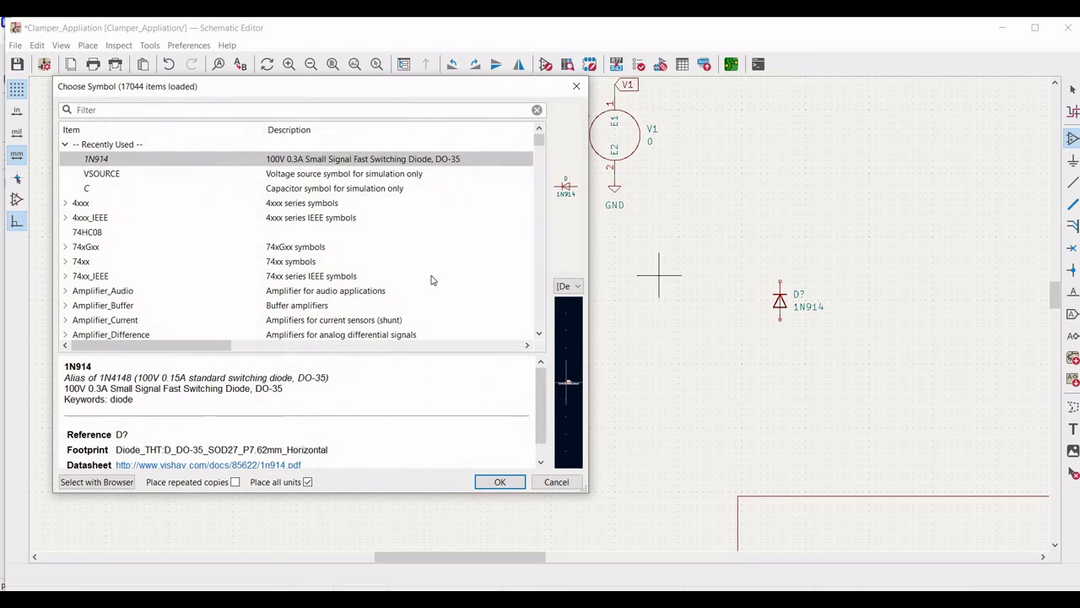
click(89, 188)
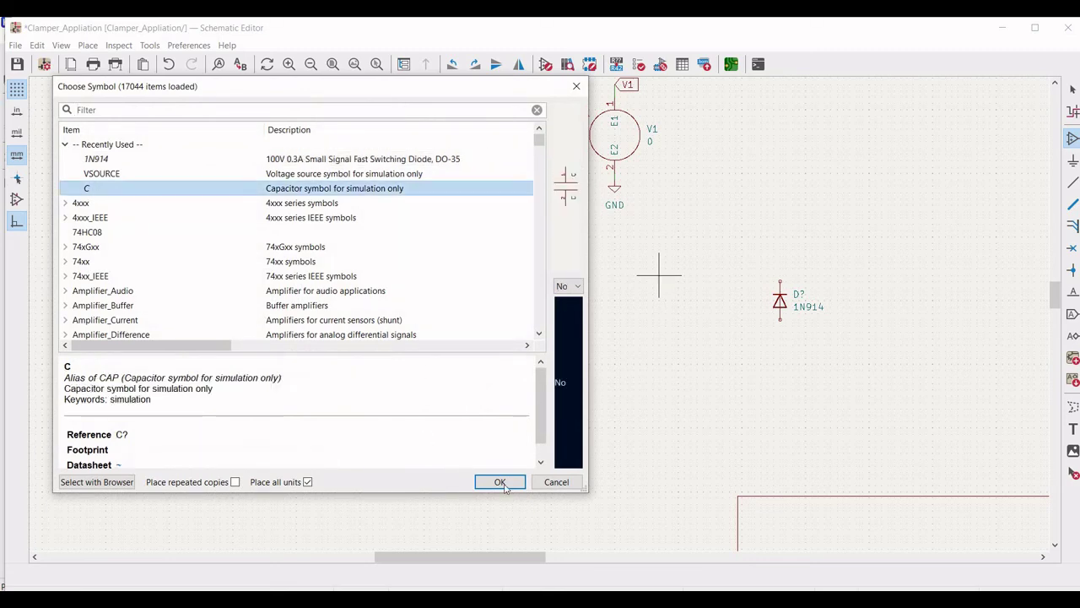
key(Return)
key(r)
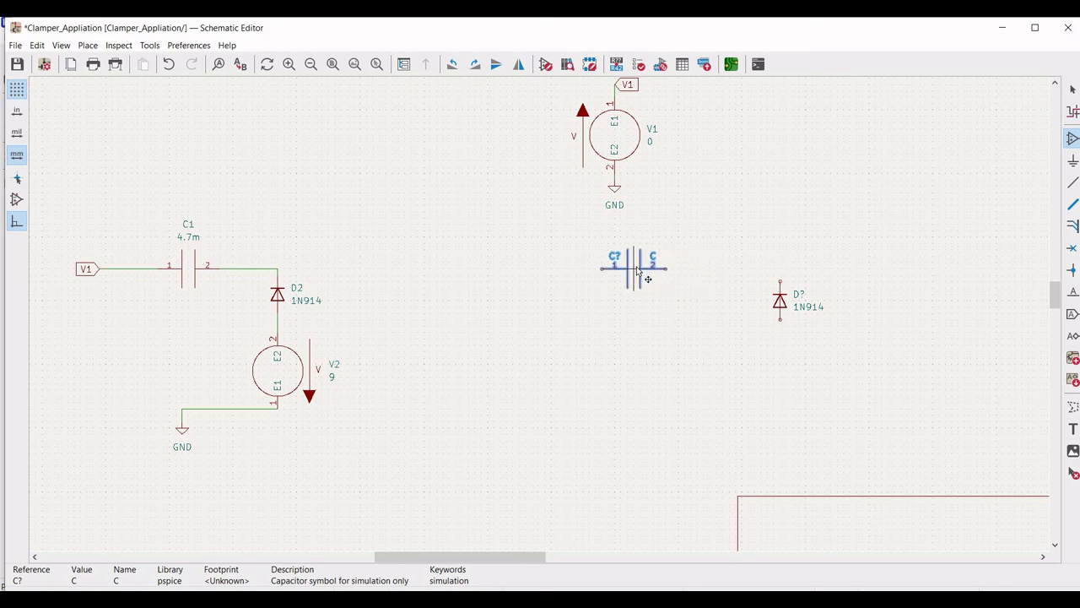
click(638, 268)
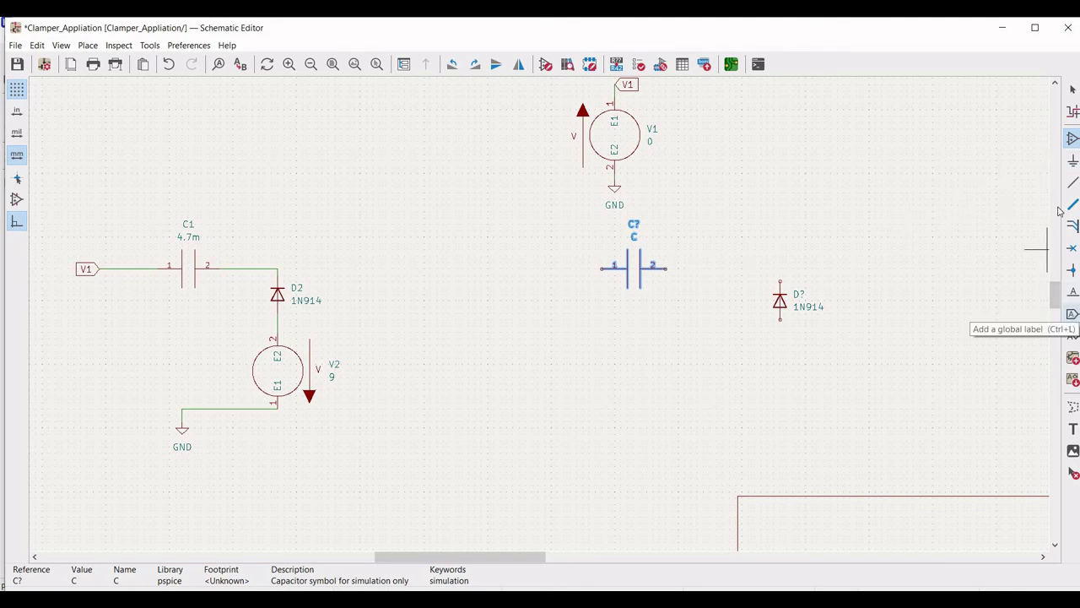
Step: Add a VSOURCE to the right of source V1, above the new diode, with pin 1 facing up
click(882, 144)
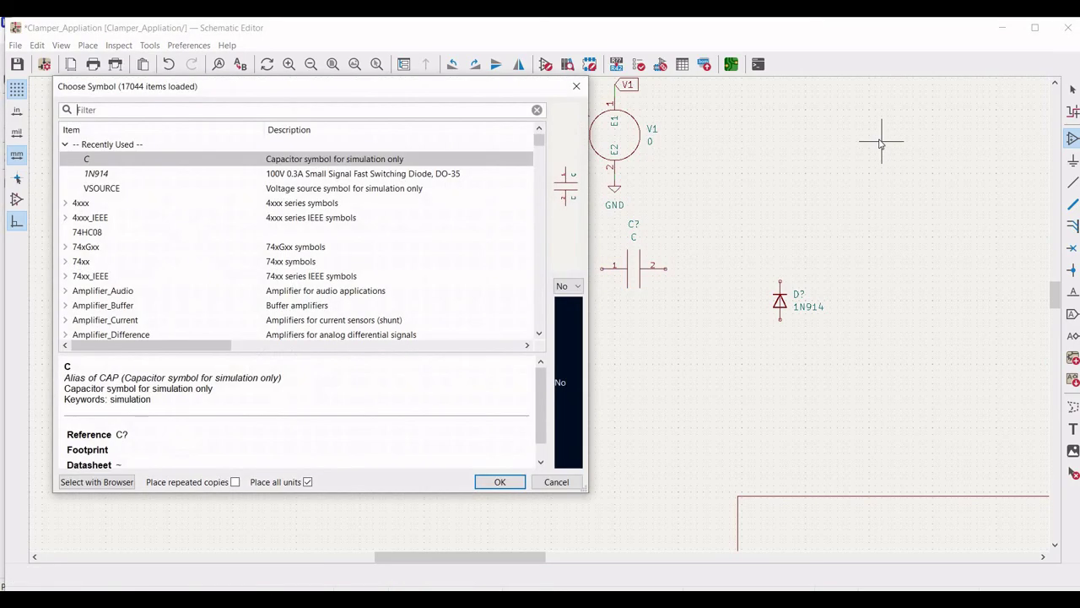
click(281, 189)
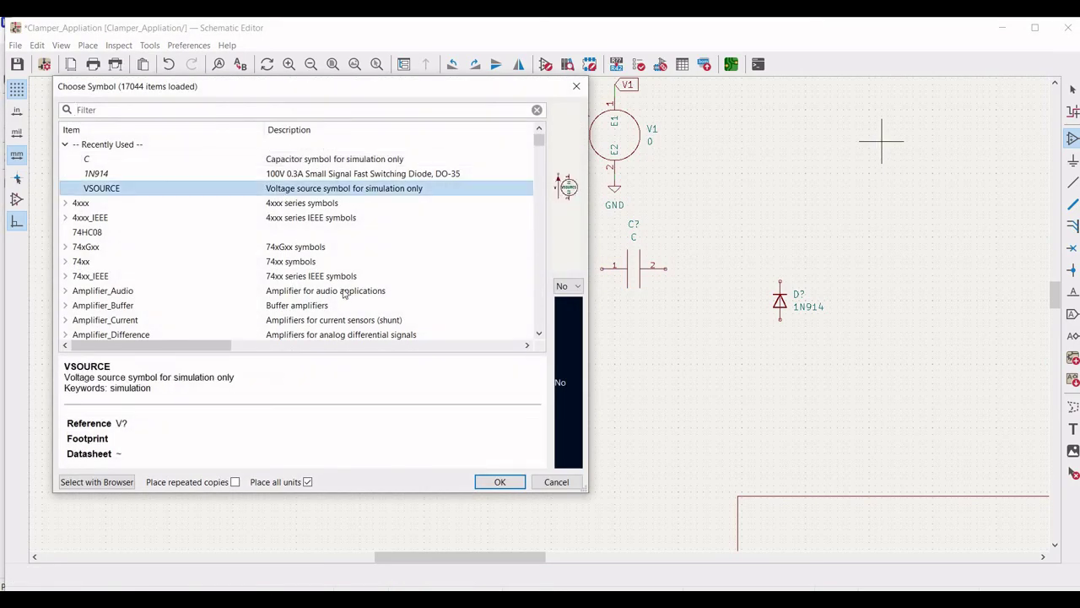
key(Return)
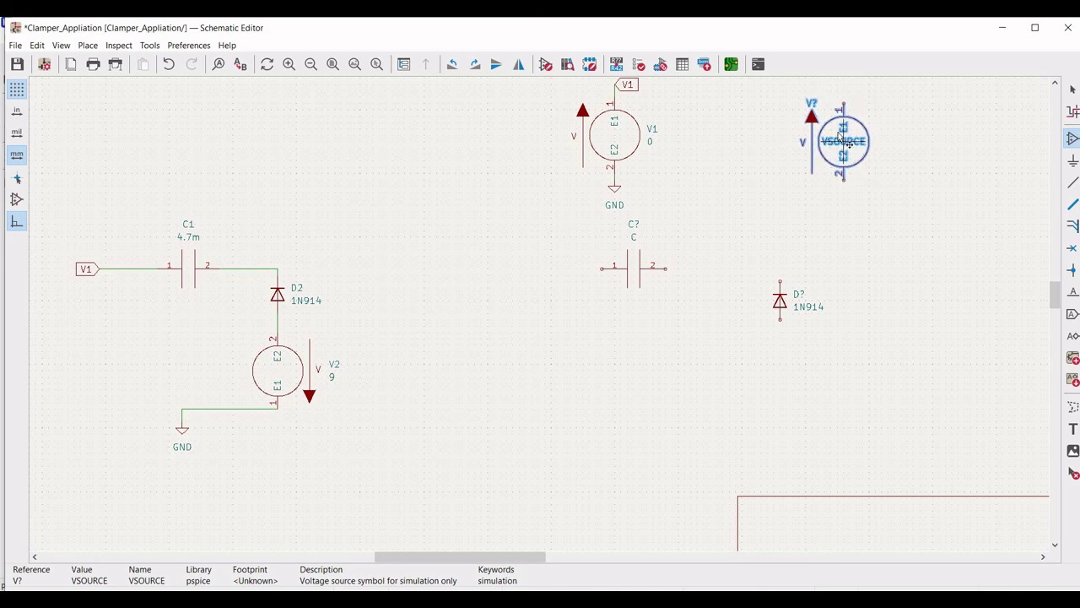
click(838, 140)
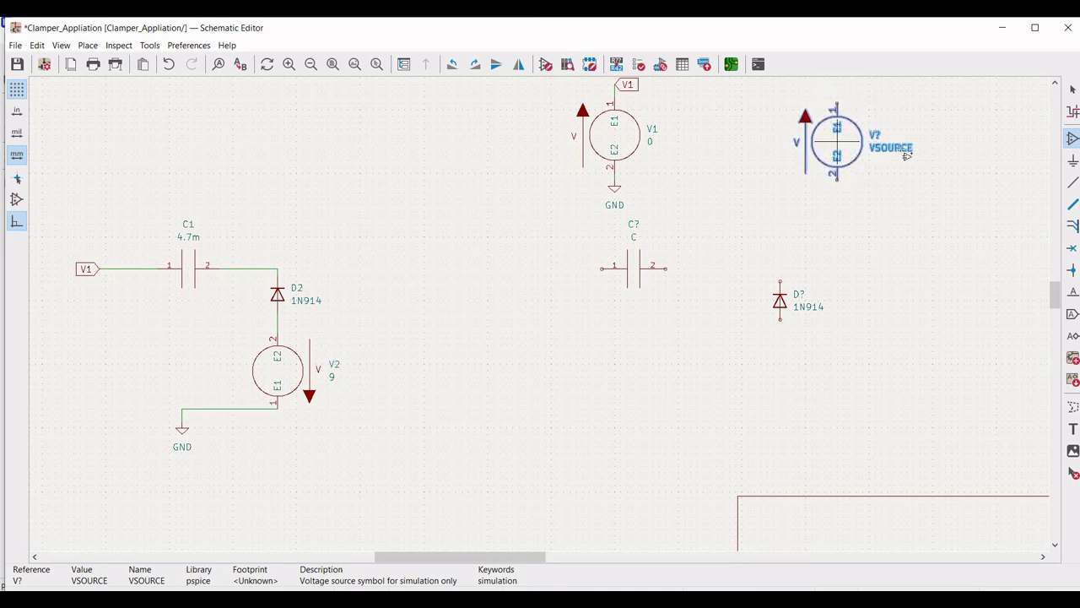
Step: Place a GND power symbol on pin 2 of the new voltage source
click(1072, 160)
click(791, 198)
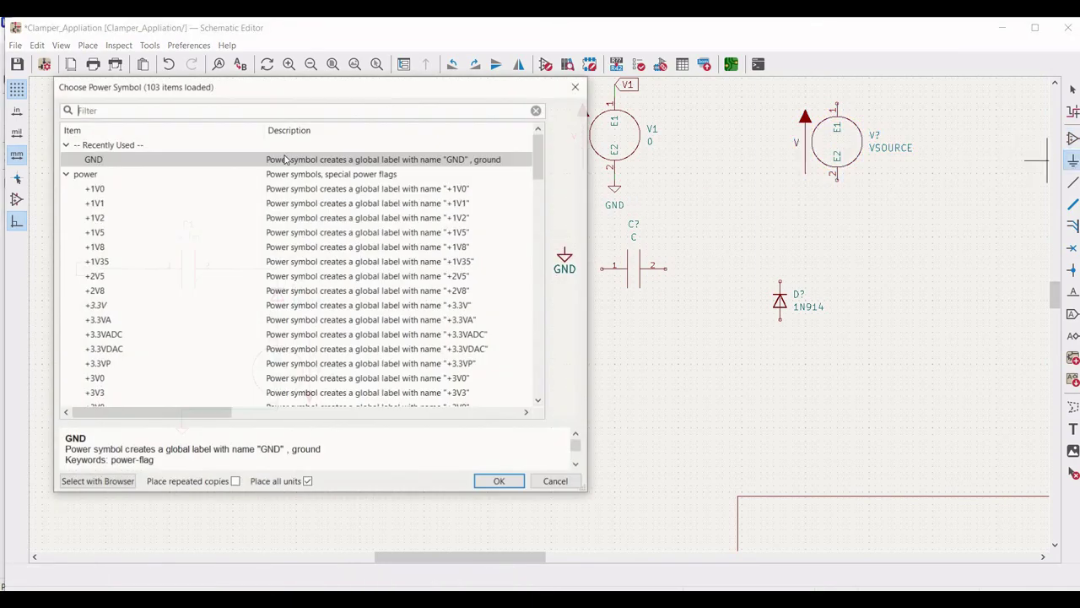
click(500, 481)
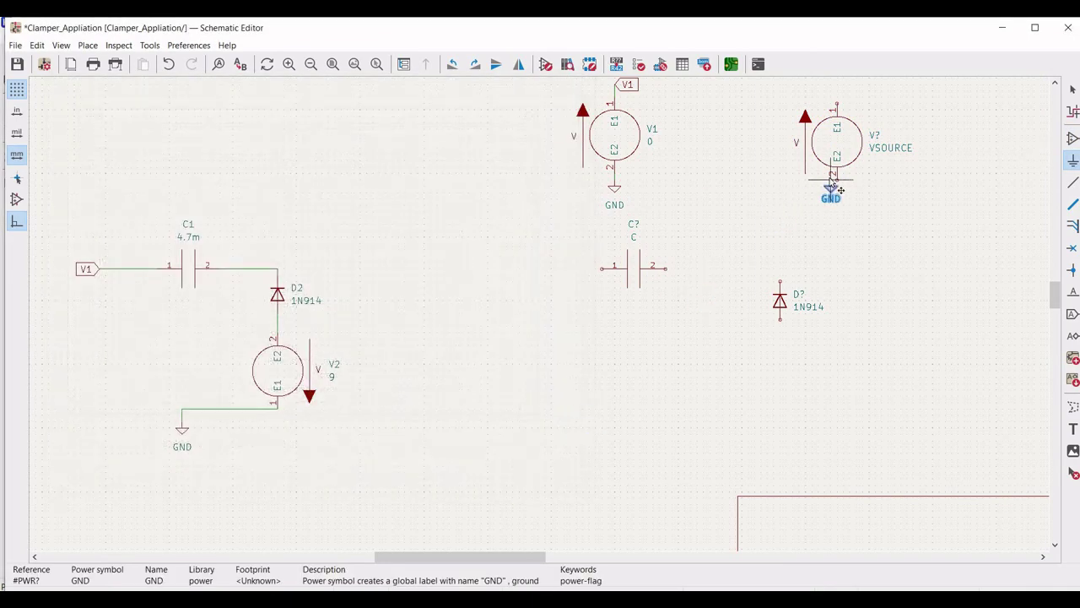
click(843, 189)
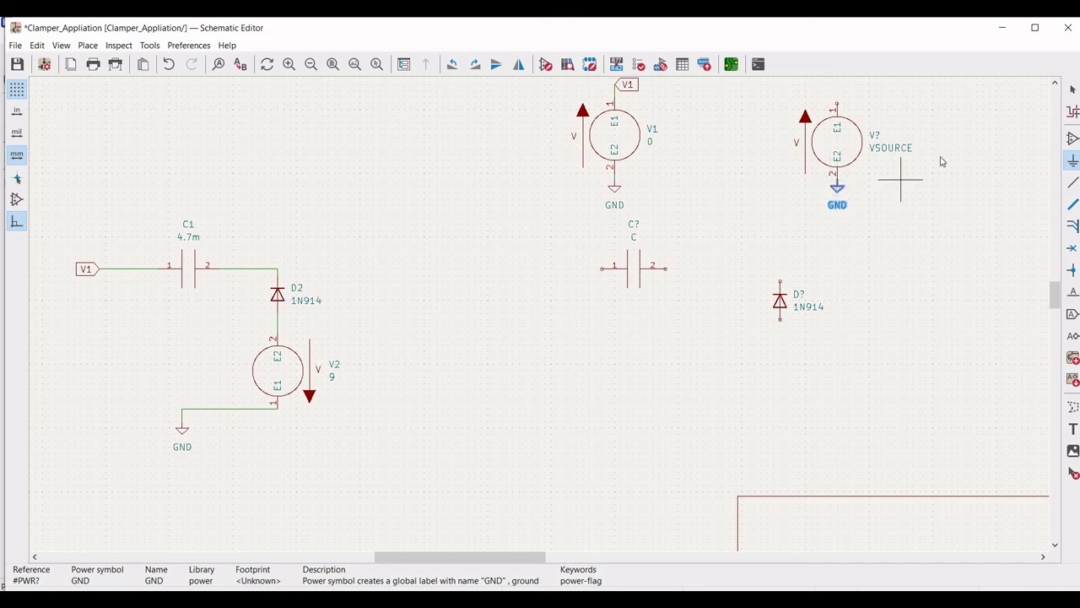
Step: Place a global input label V3 just above pin 1 of the new unannotated voltage source
key(Escape)
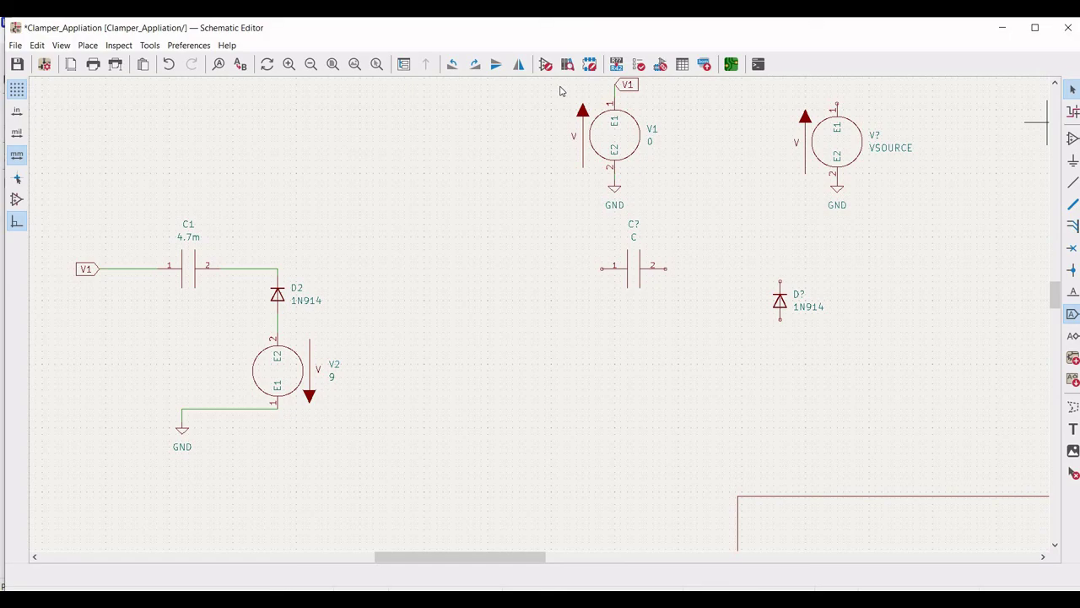
key(ctrl+l)
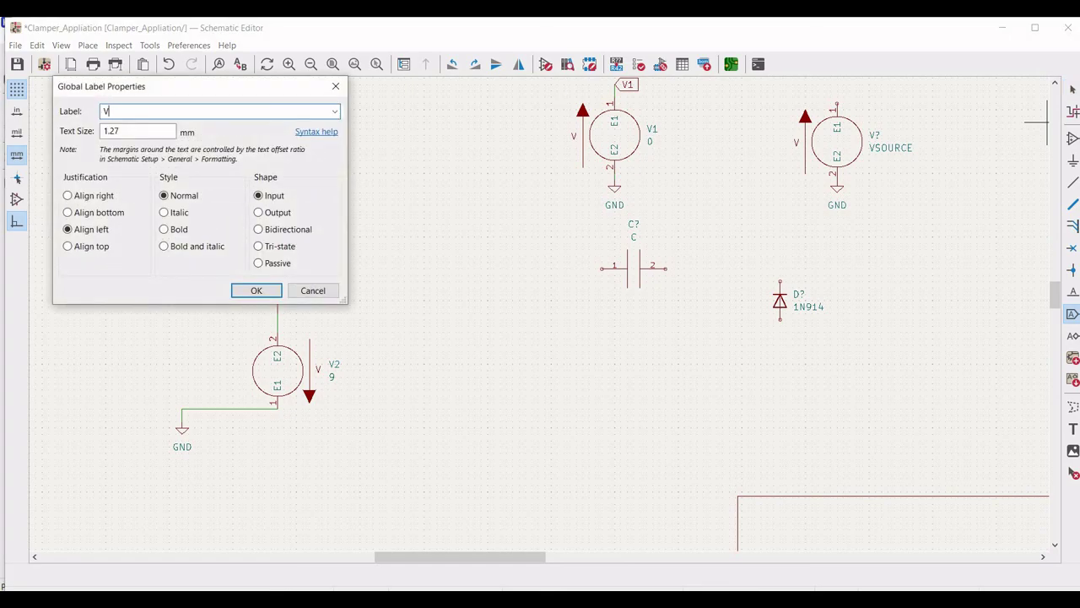
click(247, 290)
click(836, 85)
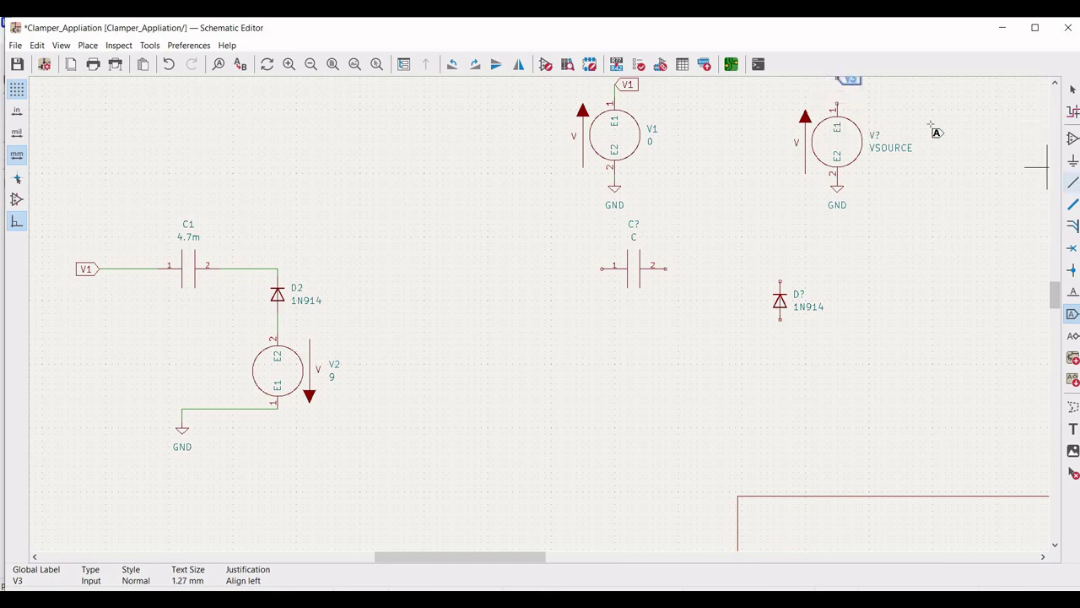
Step: Wire the V3 label to pin 1 of the voltage source below it
scroll(1053, 295, up, 1)
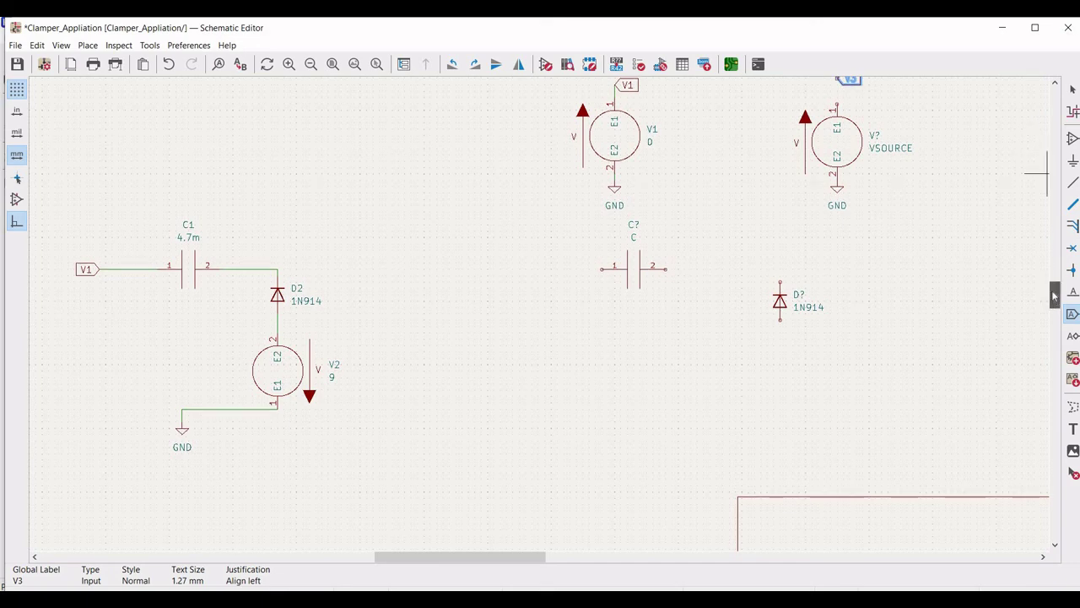
click(1073, 182)
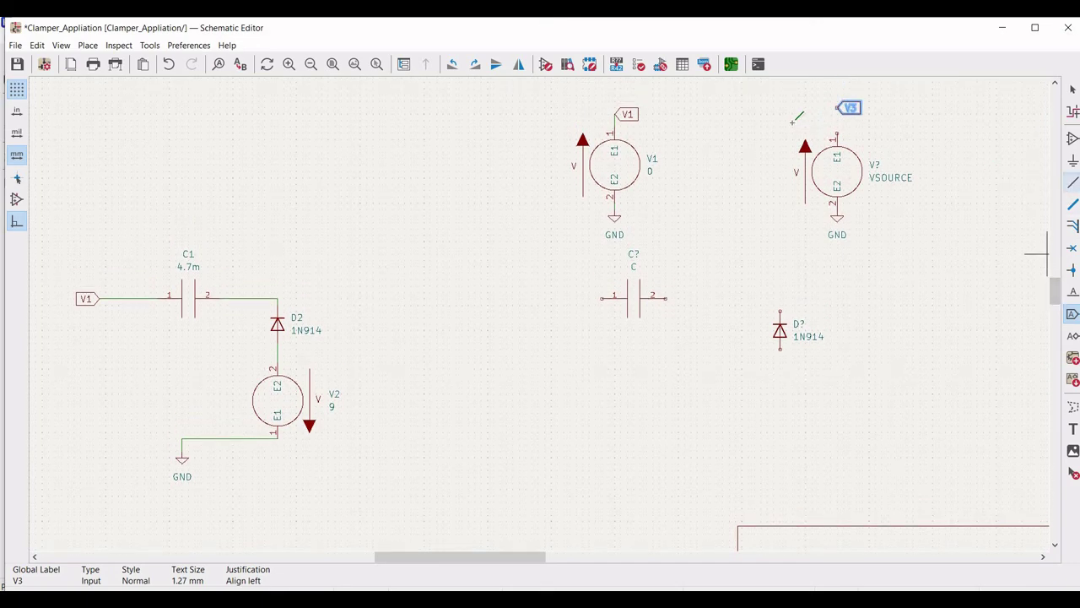
click(837, 107)
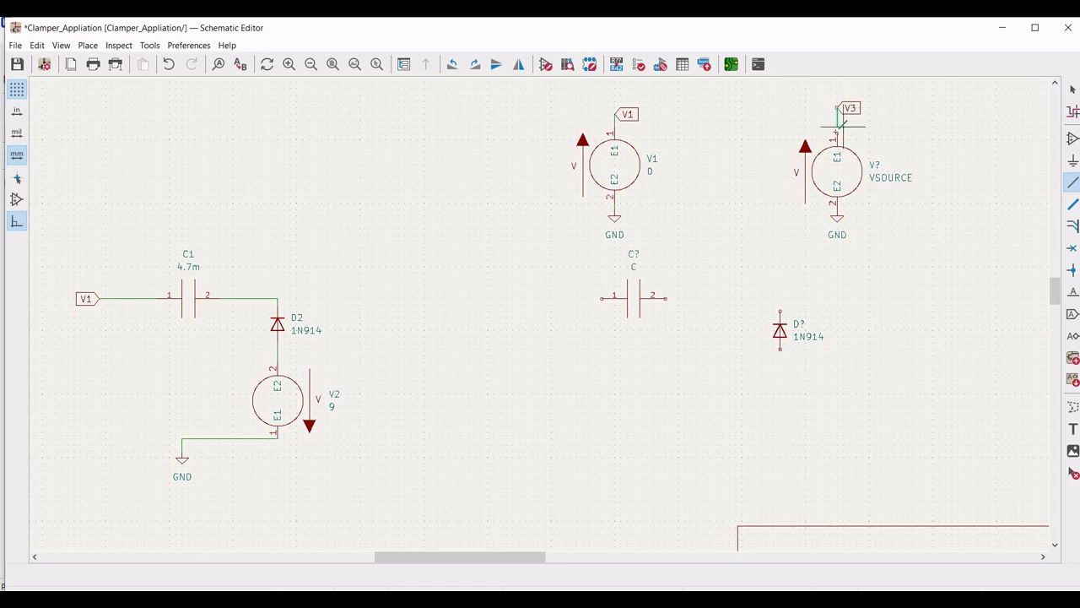
click(837, 134)
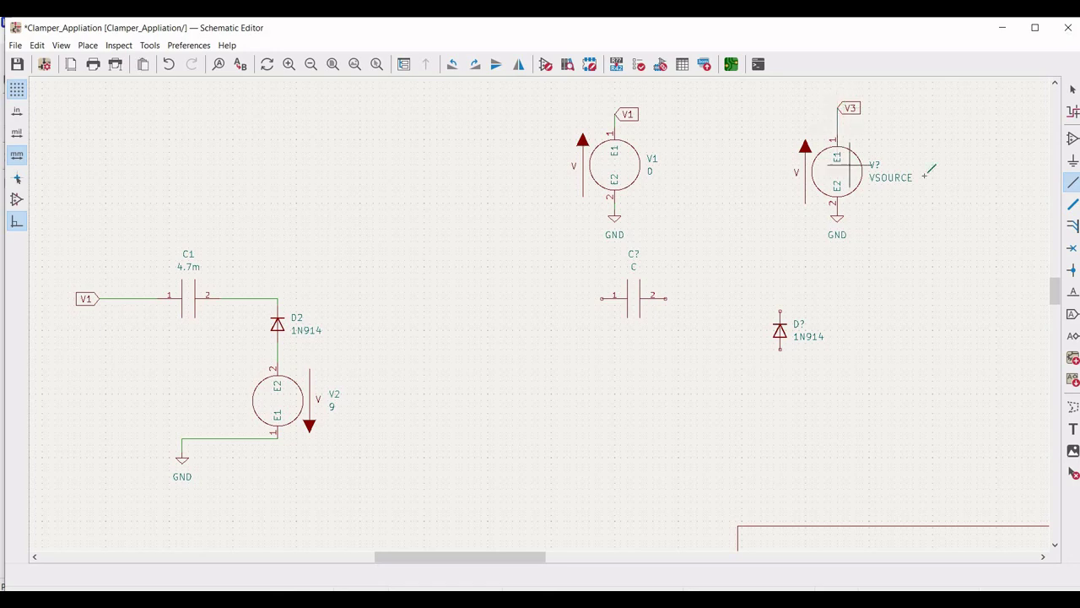
key(Escape)
Step: Set that voltage source's reference to V3 and value to 0, and open its sinusoidal Spice source parameters
right_click(833, 179)
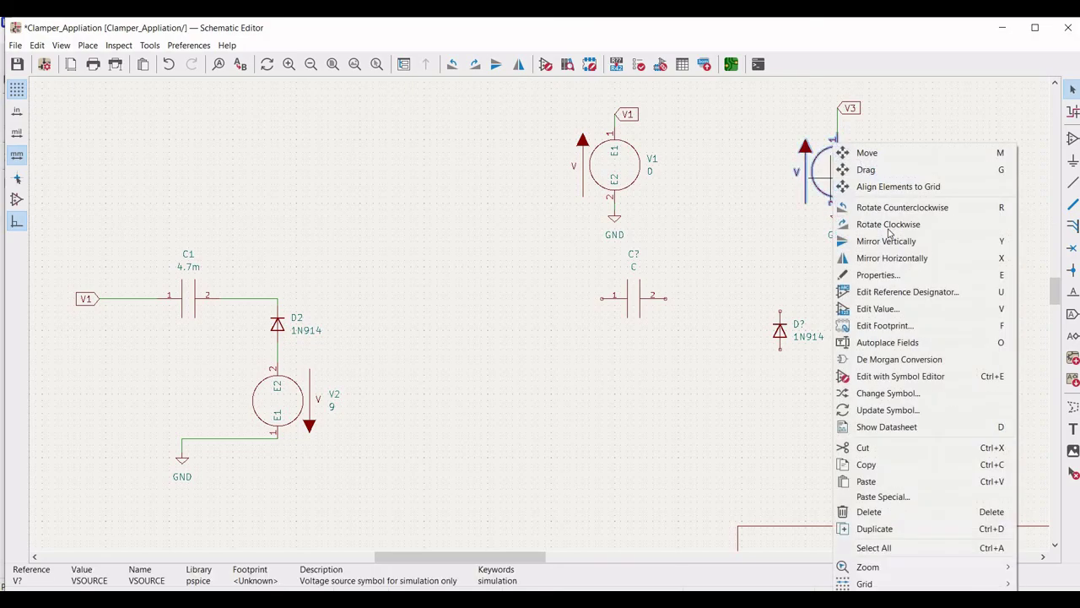
click(877, 275)
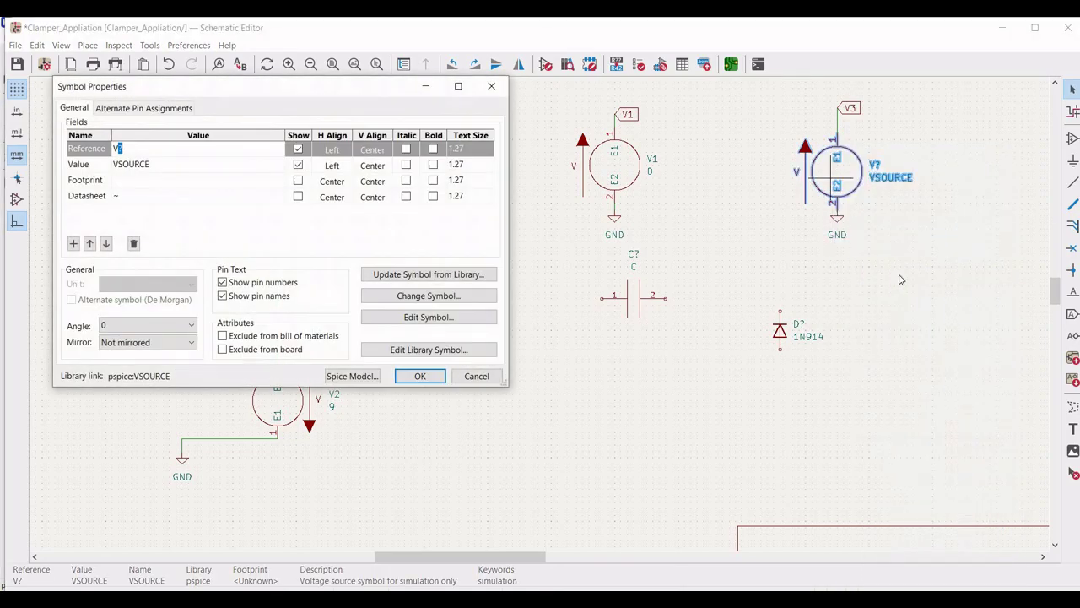
text(3)
click(179, 166)
text(0)
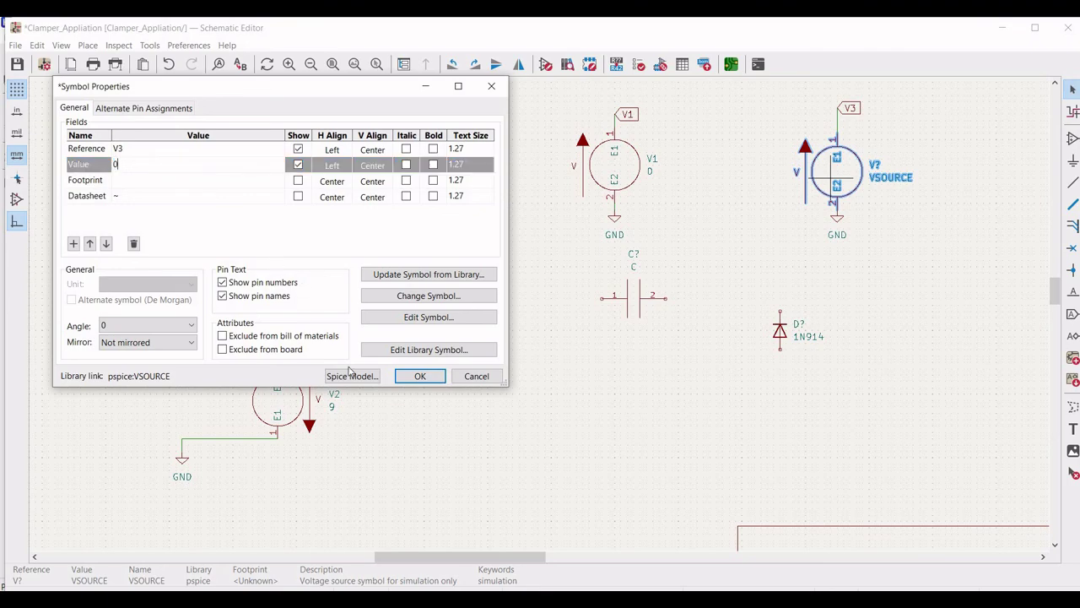
click(353, 376)
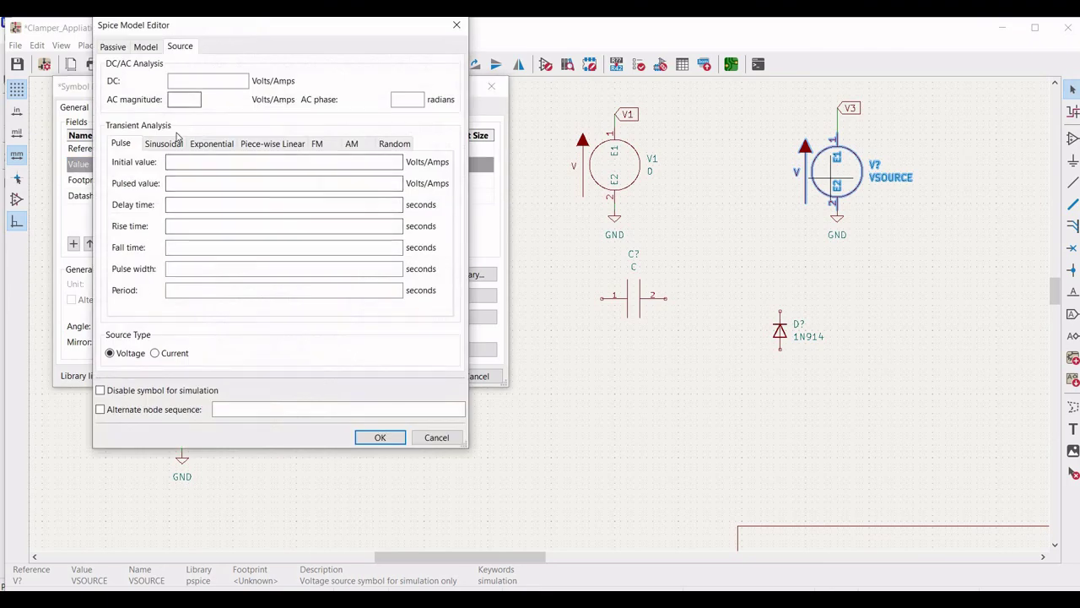
click(163, 143)
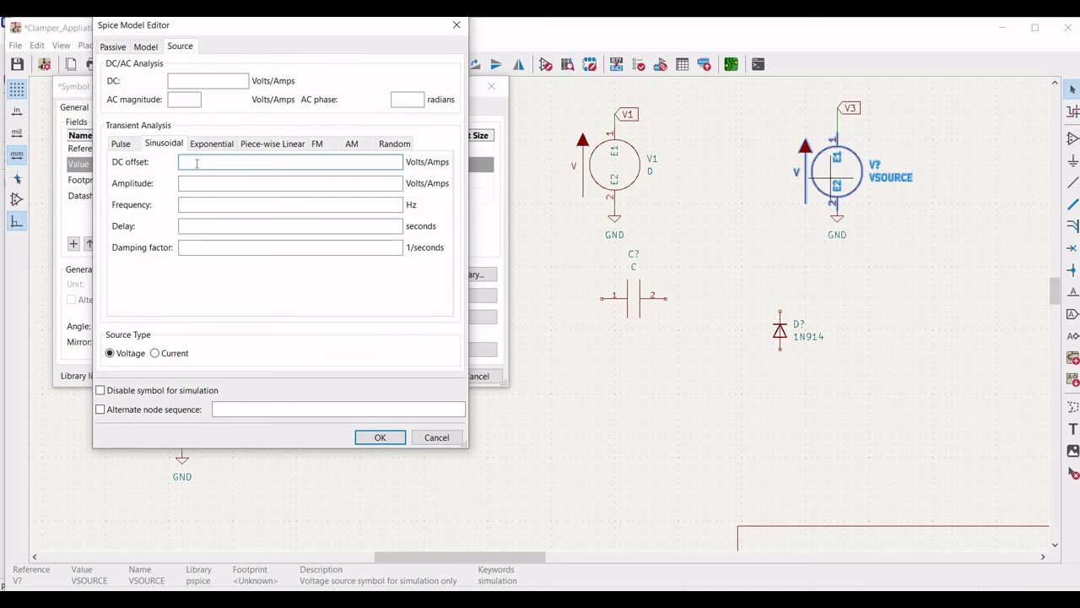
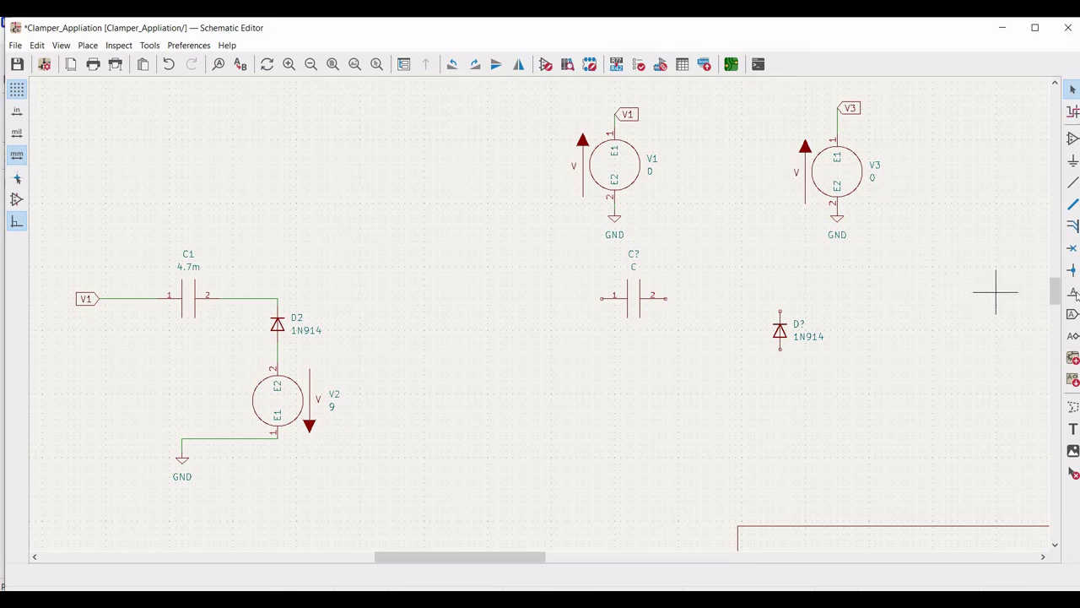
Step: Place a second V3 global label to the left of the new capacitor, rotated to point right toward pin 1
key(ctrl+l)
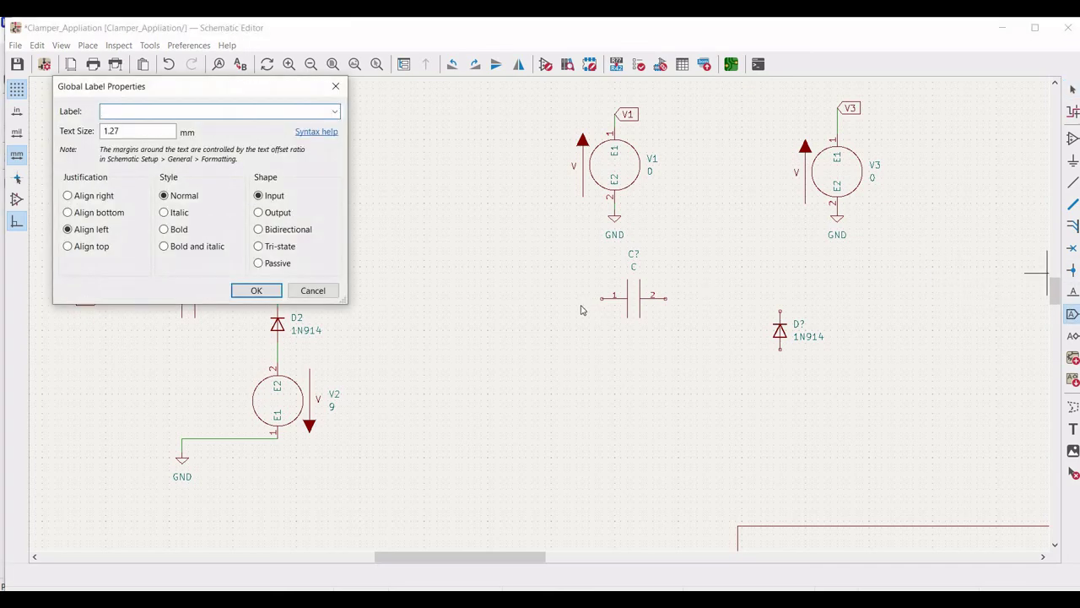
text(V3)
click(245, 291)
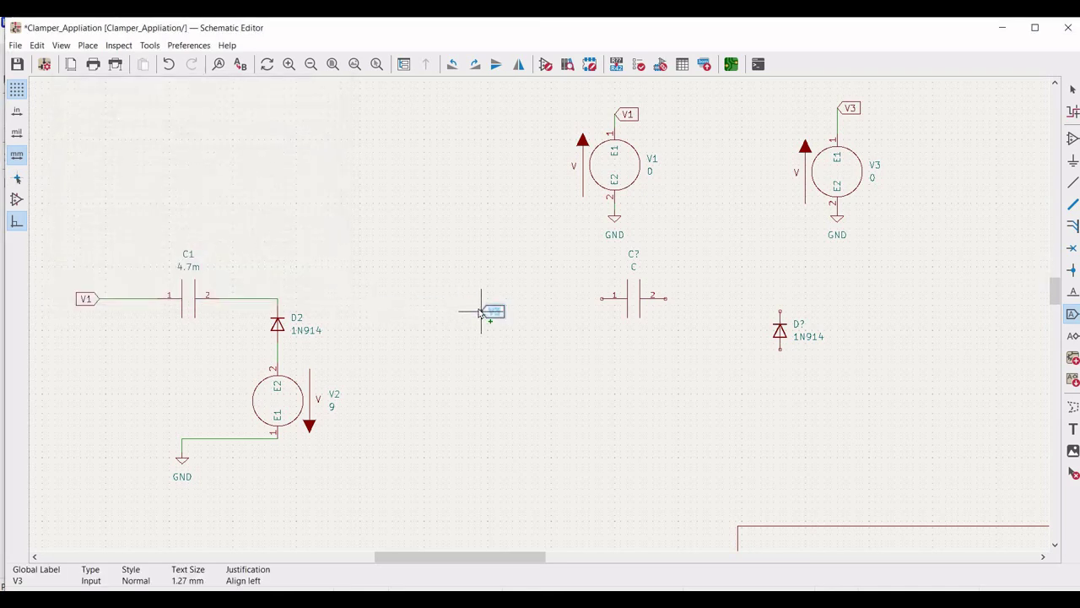
key(r)
key(r)
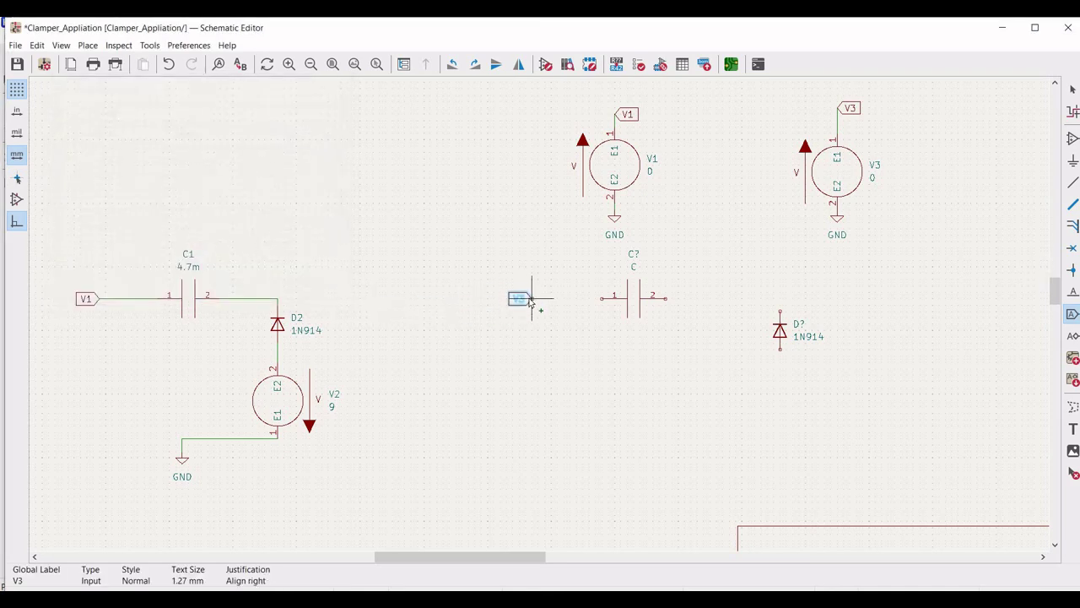
click(529, 302)
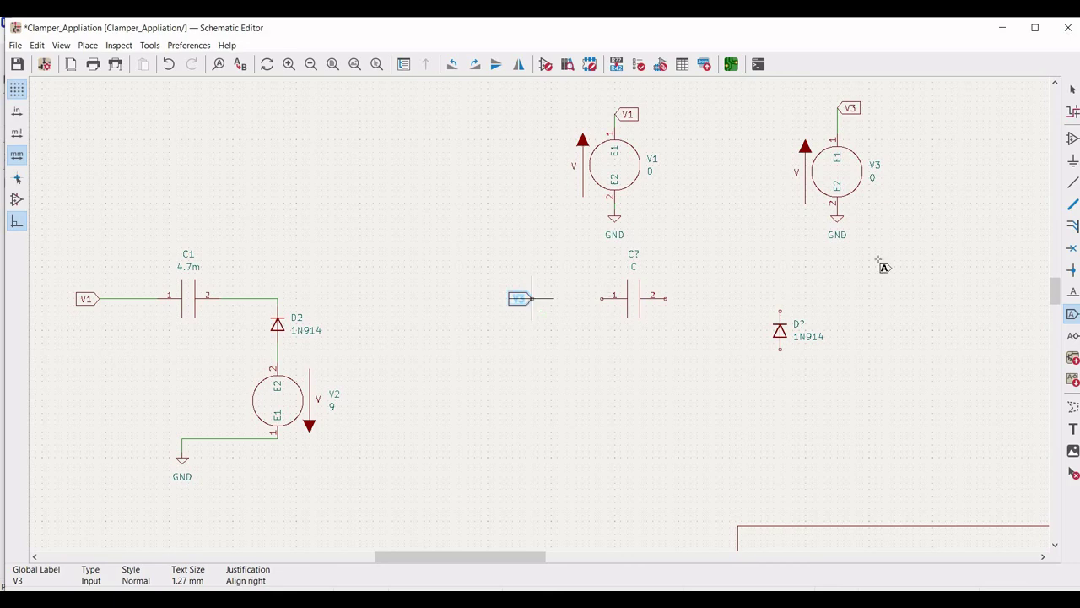
Step: Wire the V3 label to pin 1 of the new capacitor and the capacitor's pin 2 to the new diode's cathode
click(1070, 183)
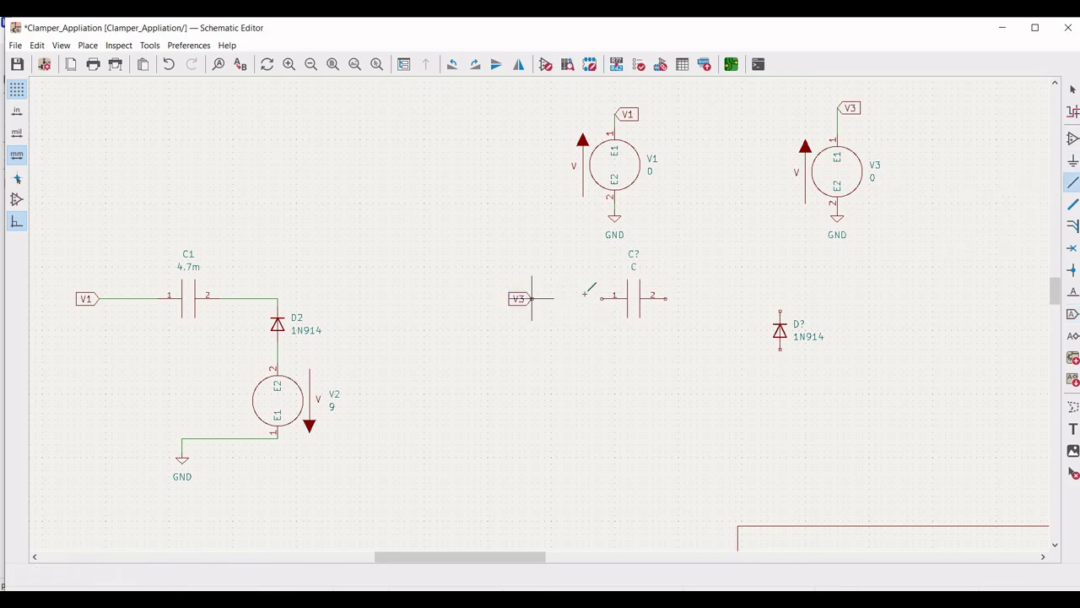
click(531, 297)
click(601, 298)
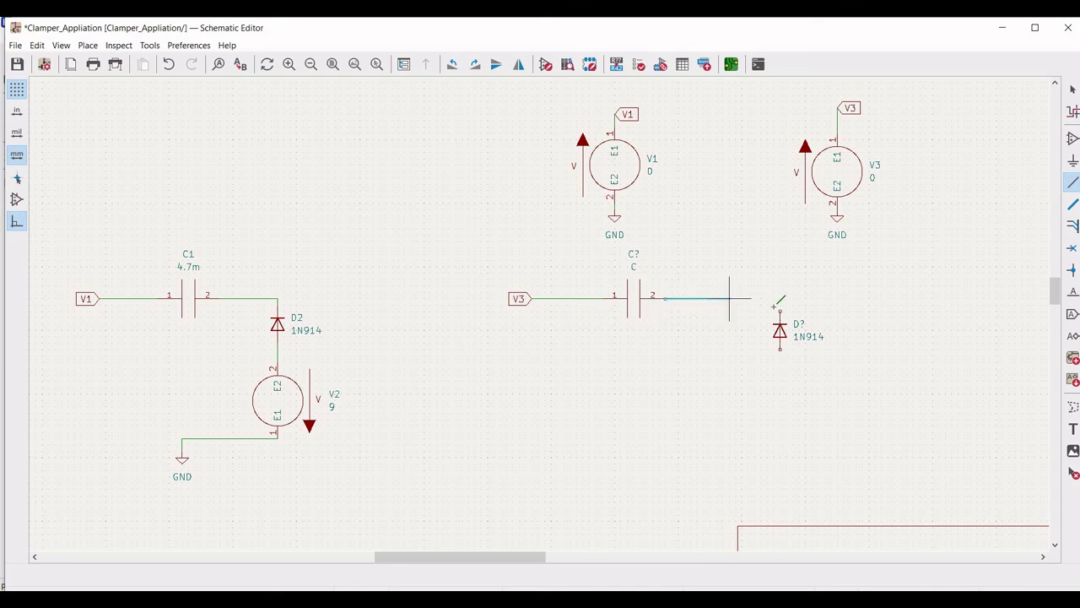
click(779, 311)
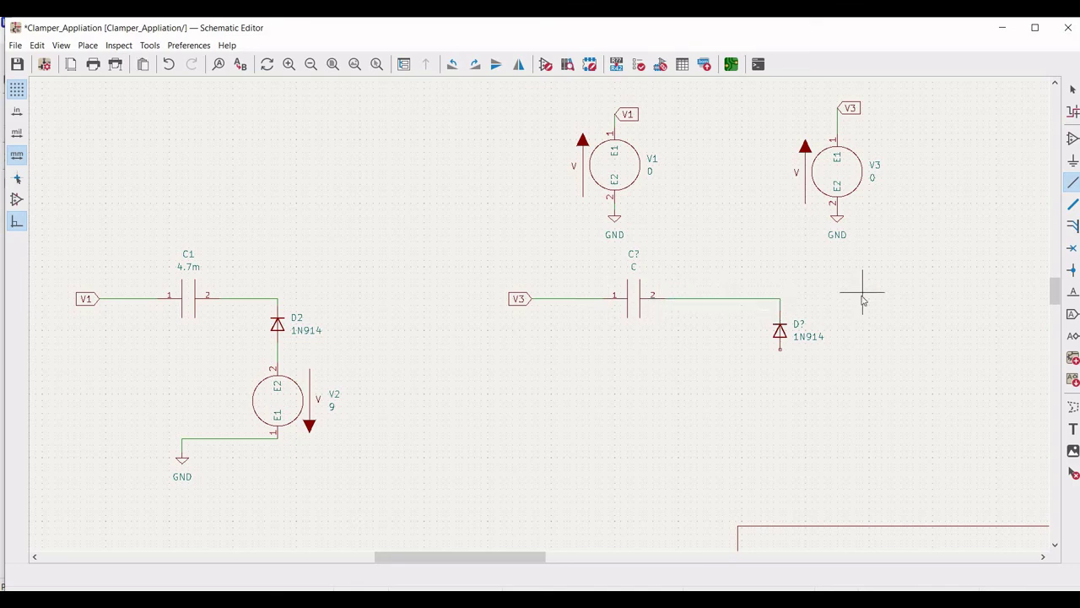
key(Escape)
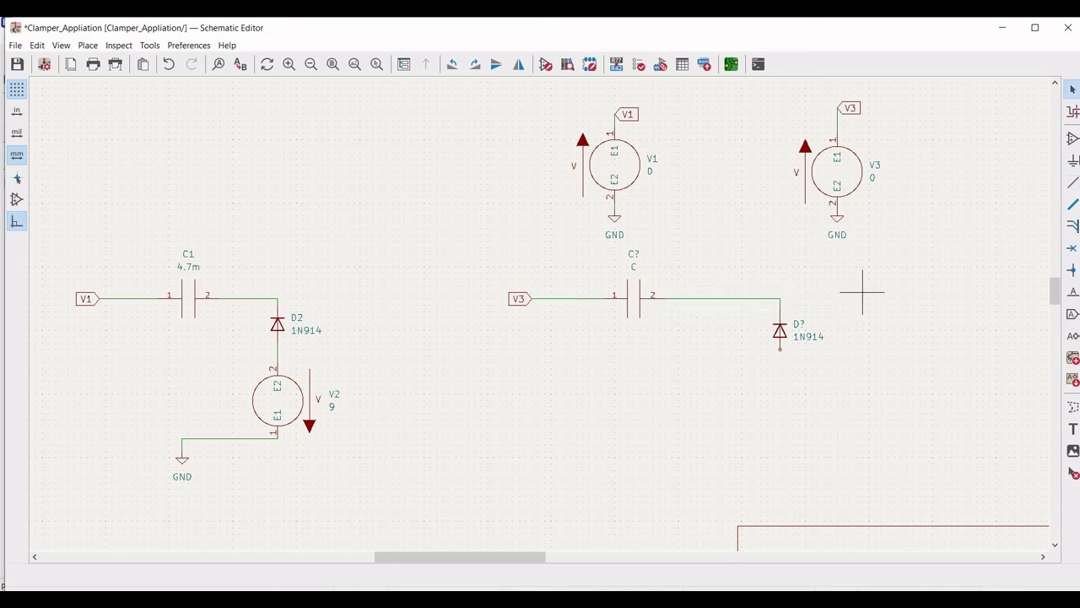
Step: Add a VSOURCE directly below the new 1N914 diode, with pin 1 facing up
click(1072, 138)
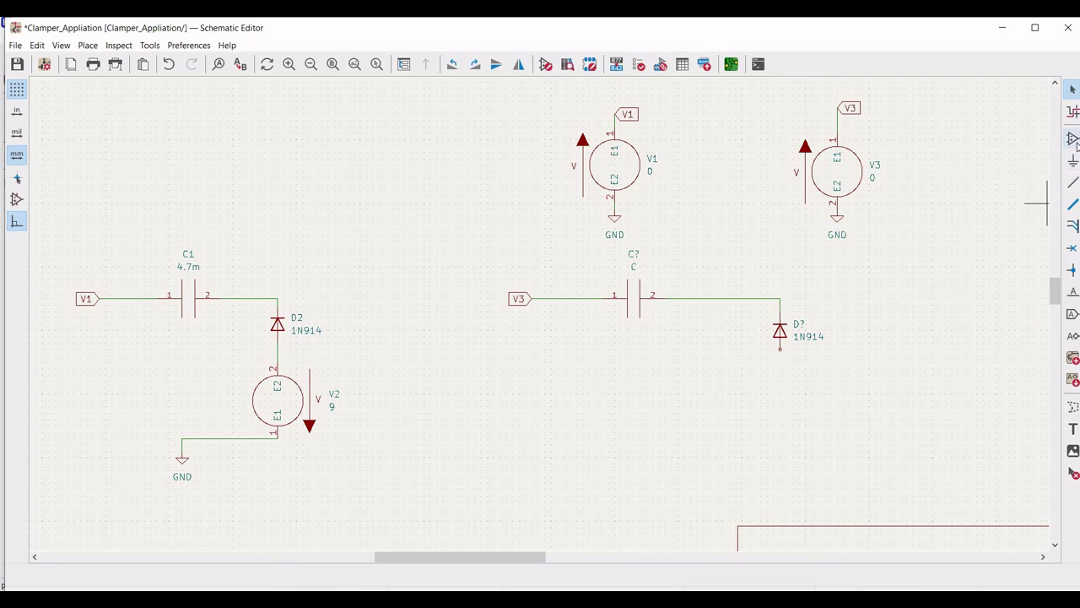
click(632, 282)
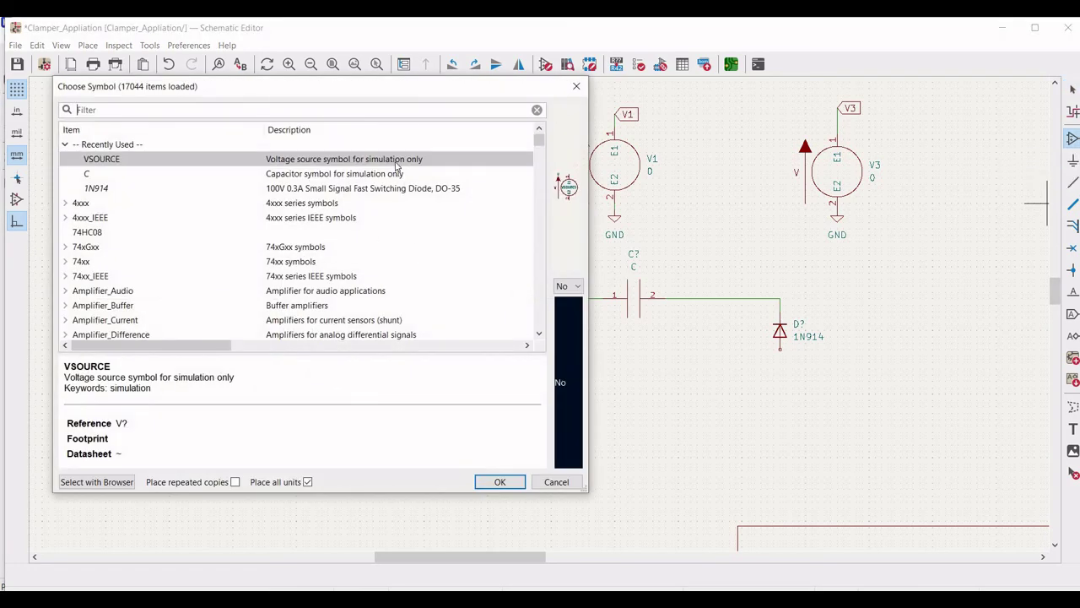
click(500, 482)
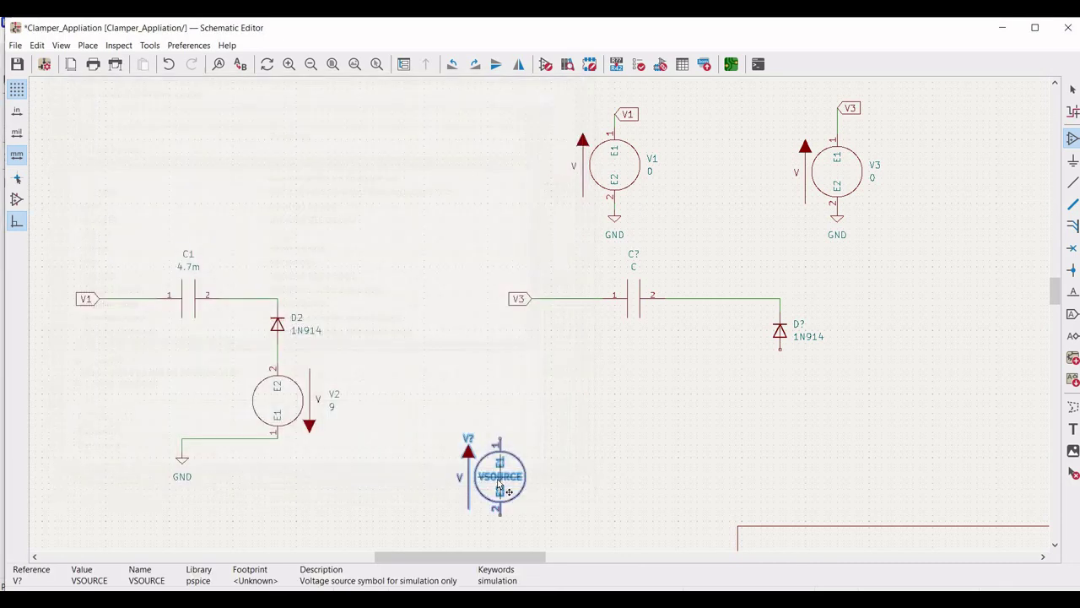
key(r)
key(r)
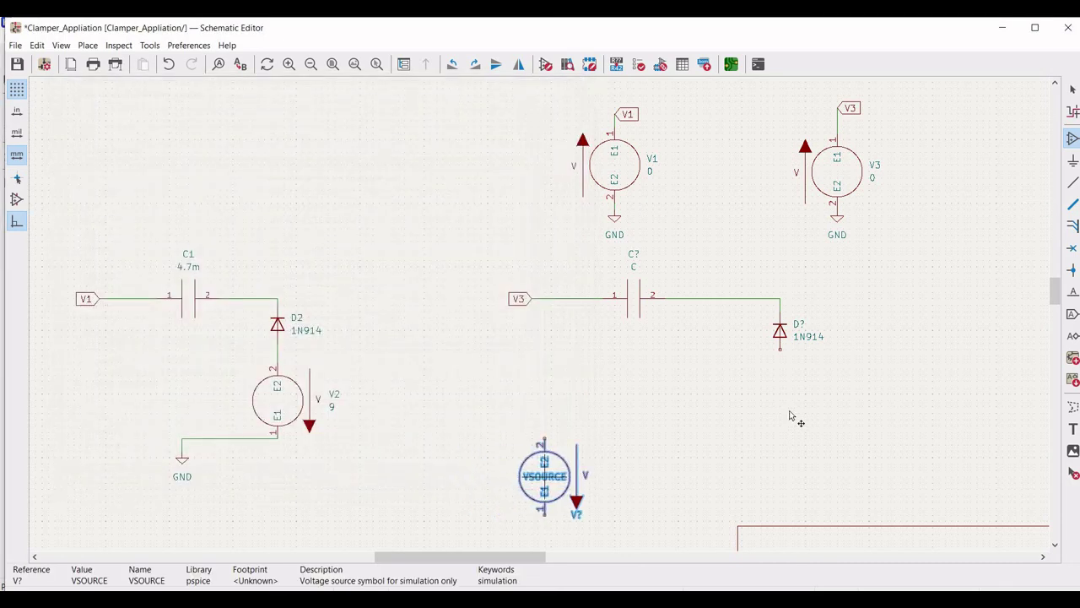
key(r)
key(r)
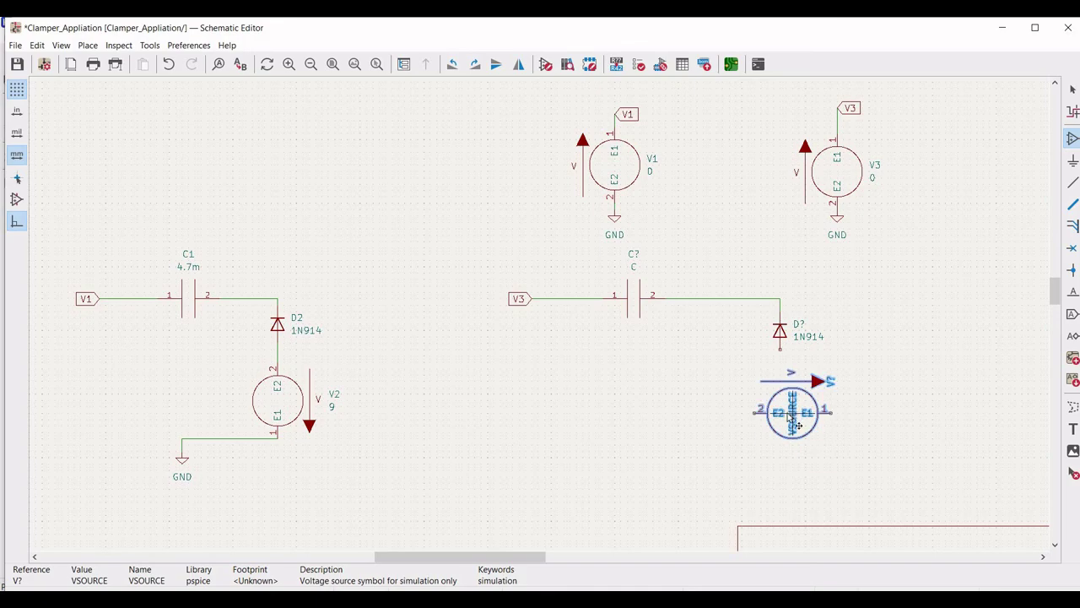
click(785, 421)
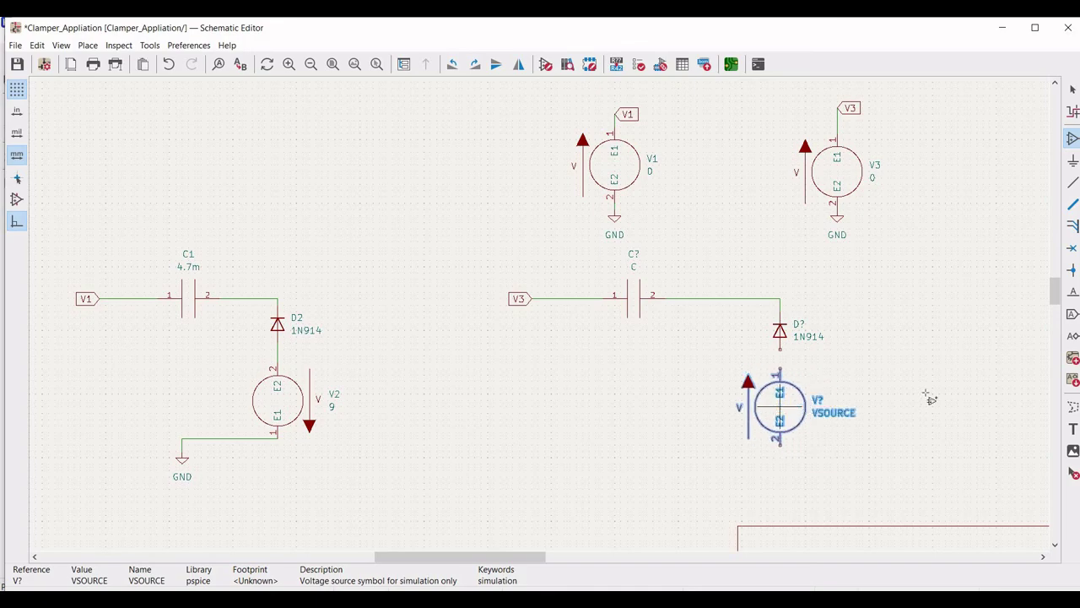
Step: Place a GND power symbol to the lower left of the new voltage source under the diode
click(1072, 162)
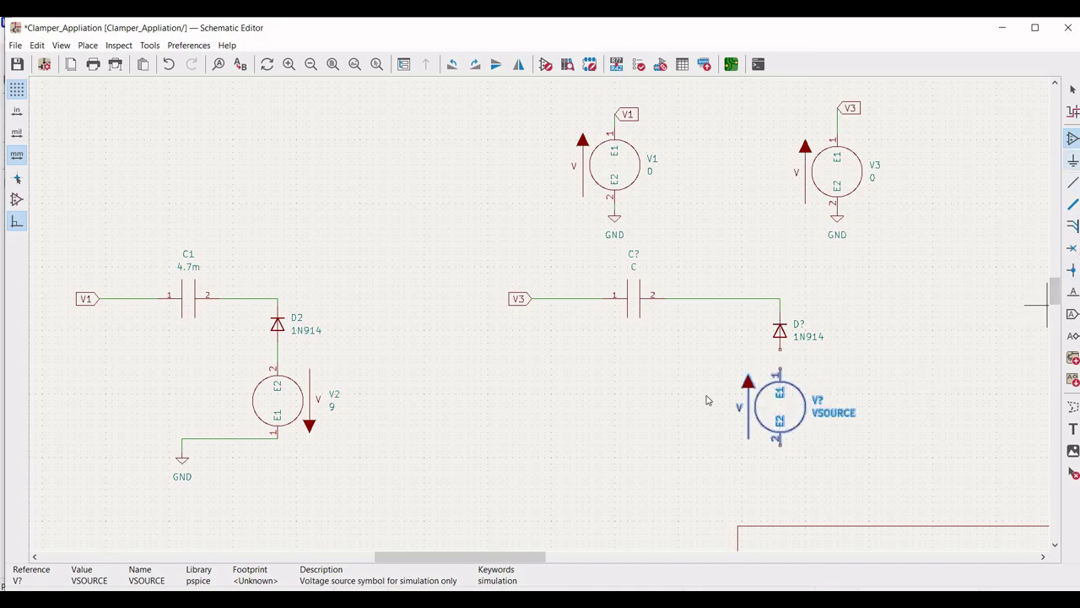
click(576, 456)
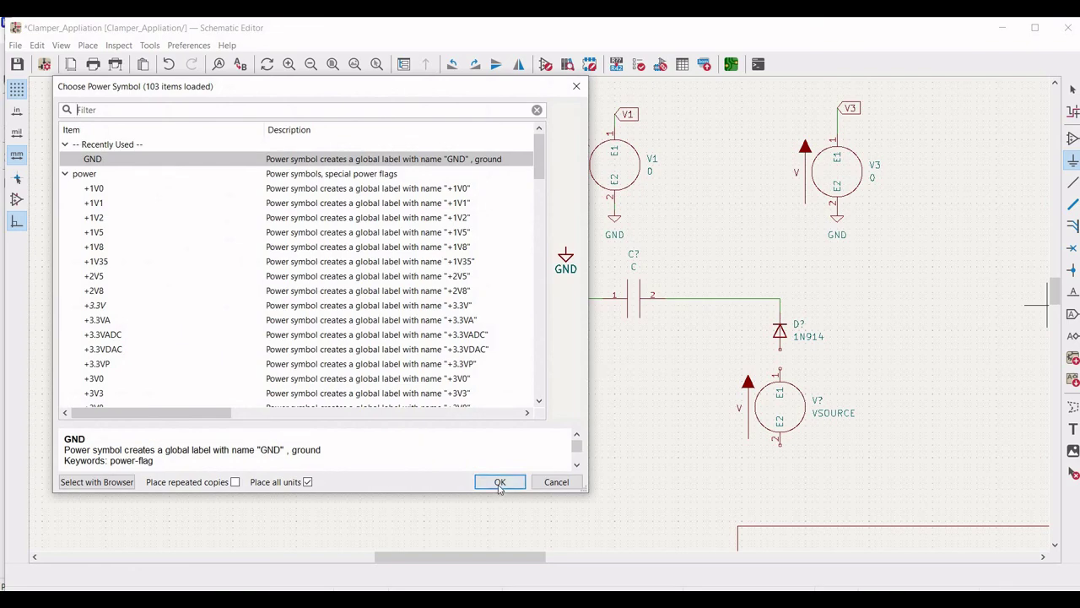
click(499, 482)
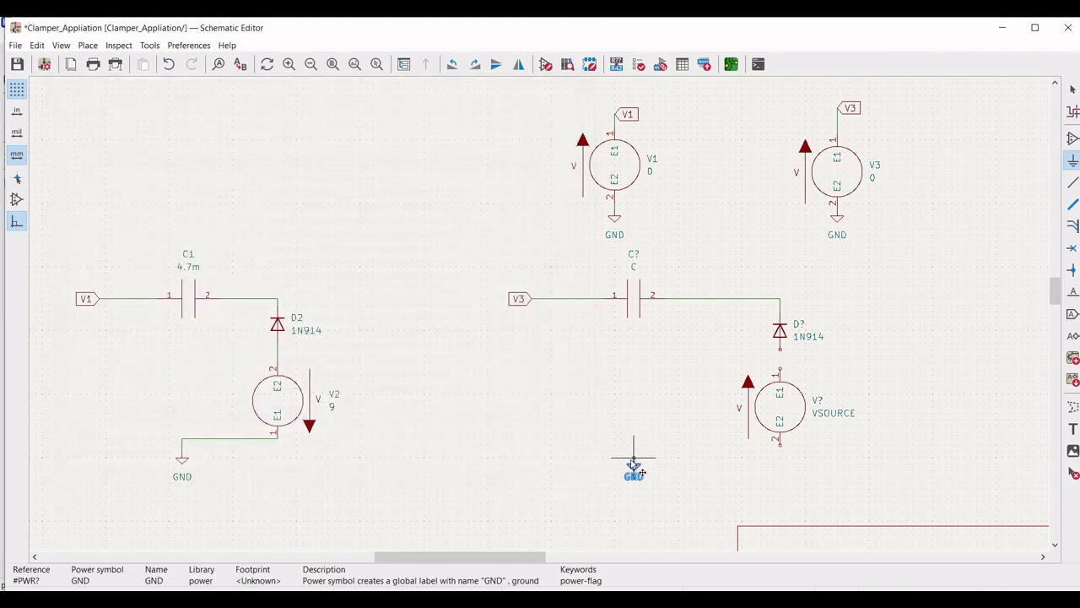
click(634, 464)
key(Escape)
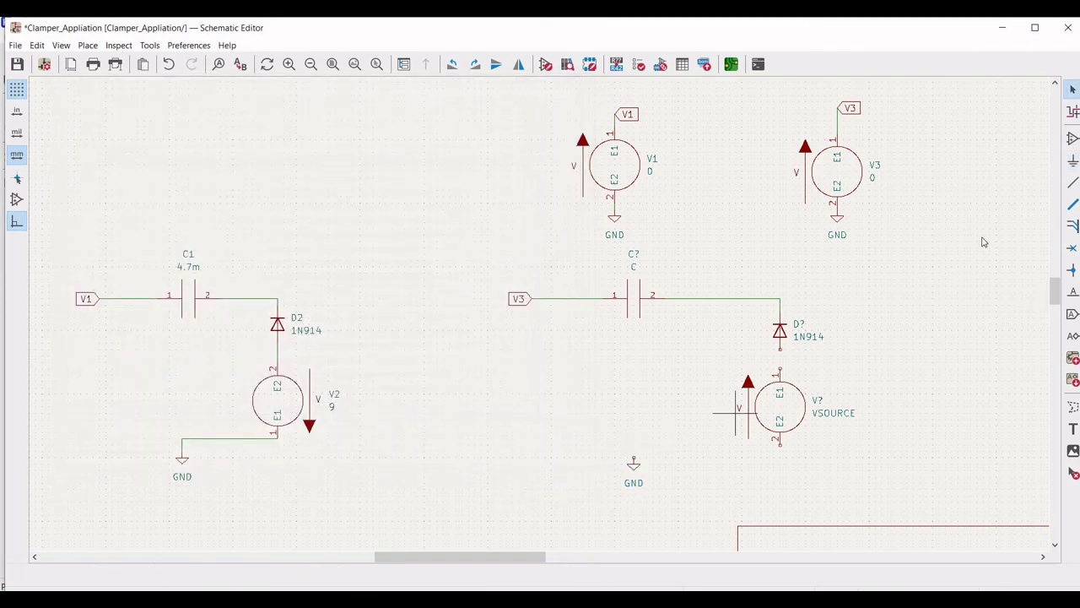
Step: Wire the new GND symbol to pin 2 of the lower voltage source and its pin 1 to the diode's anode
click(1072, 183)
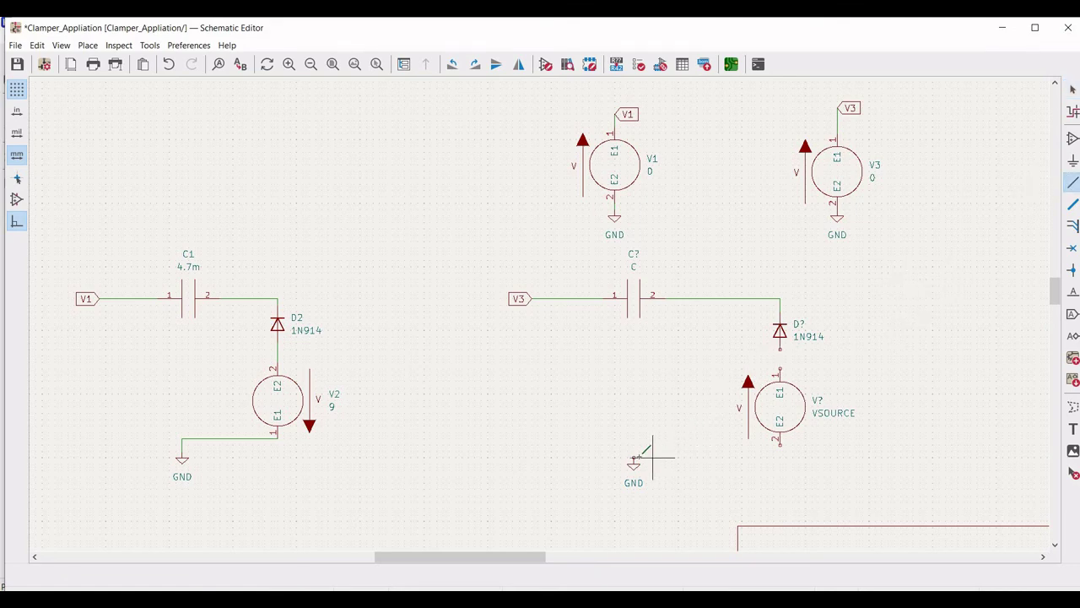
click(634, 456)
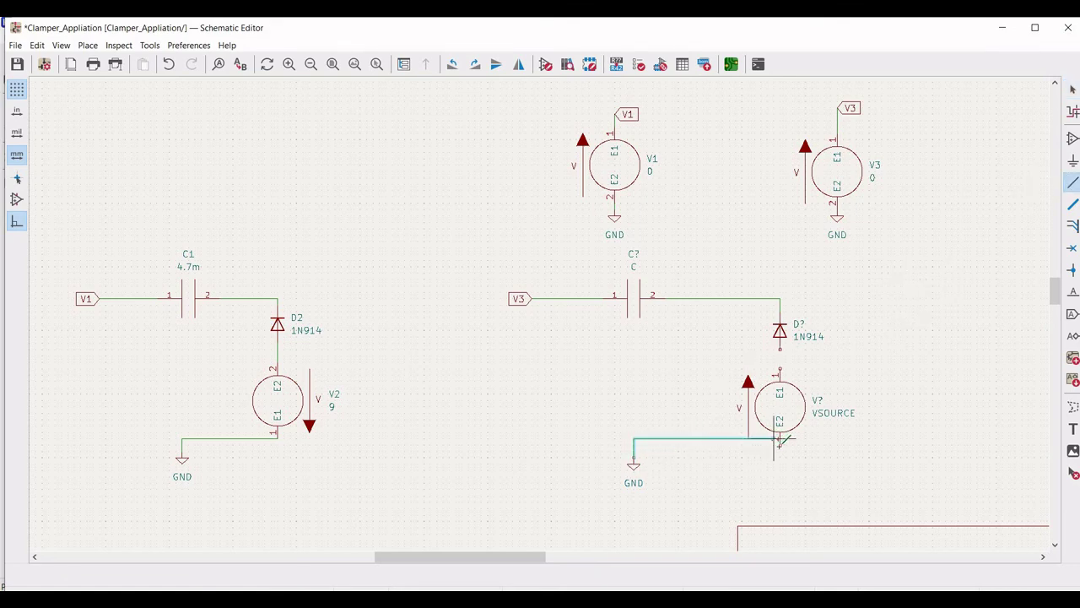
click(779, 445)
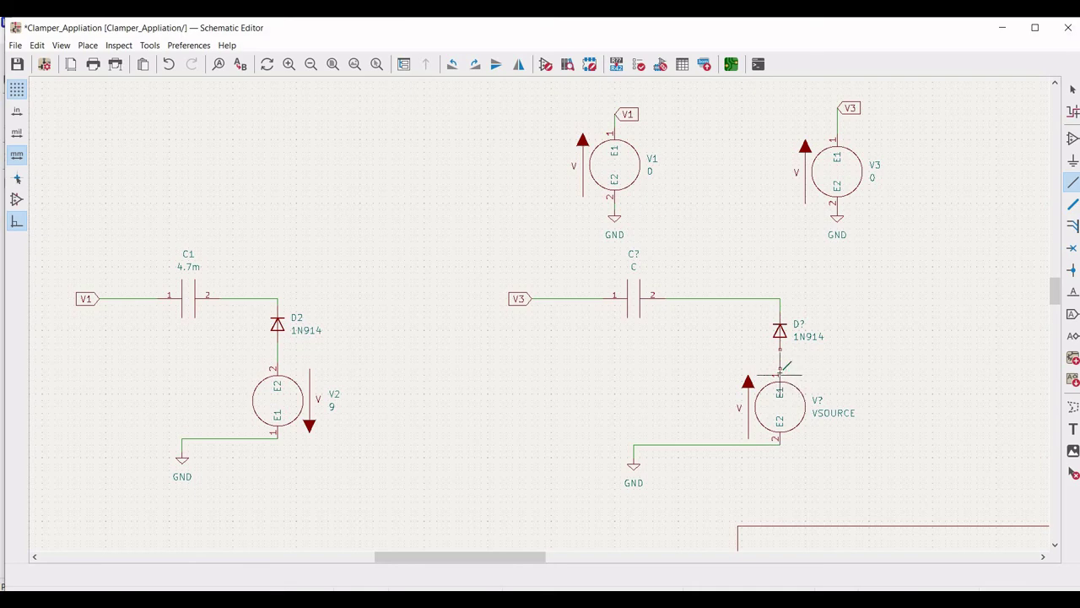
click(780, 374)
click(780, 346)
key(Escape)
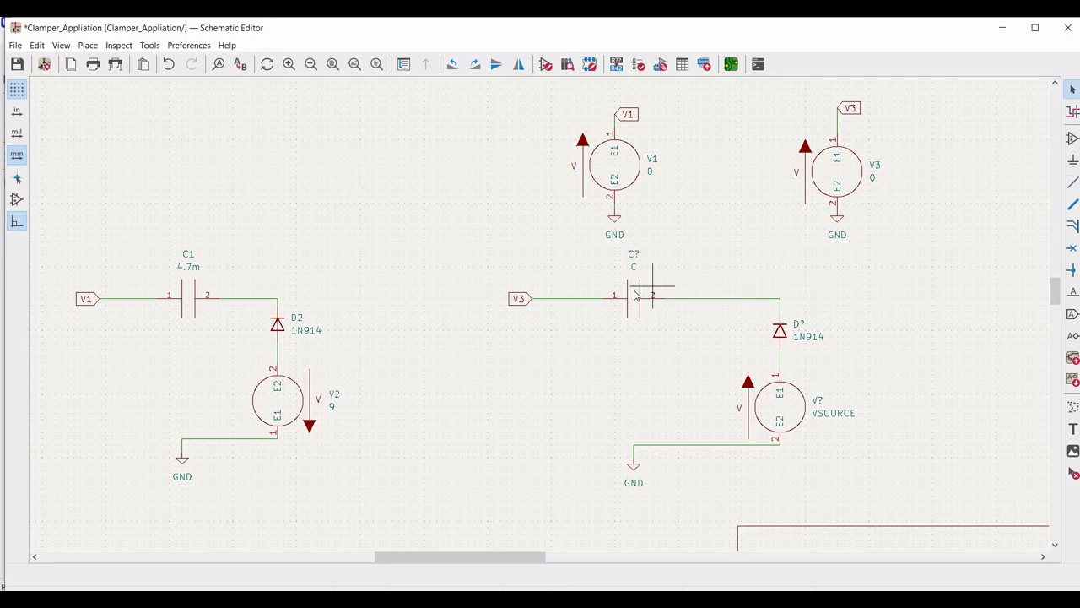
right_click(639, 297)
click(685, 291)
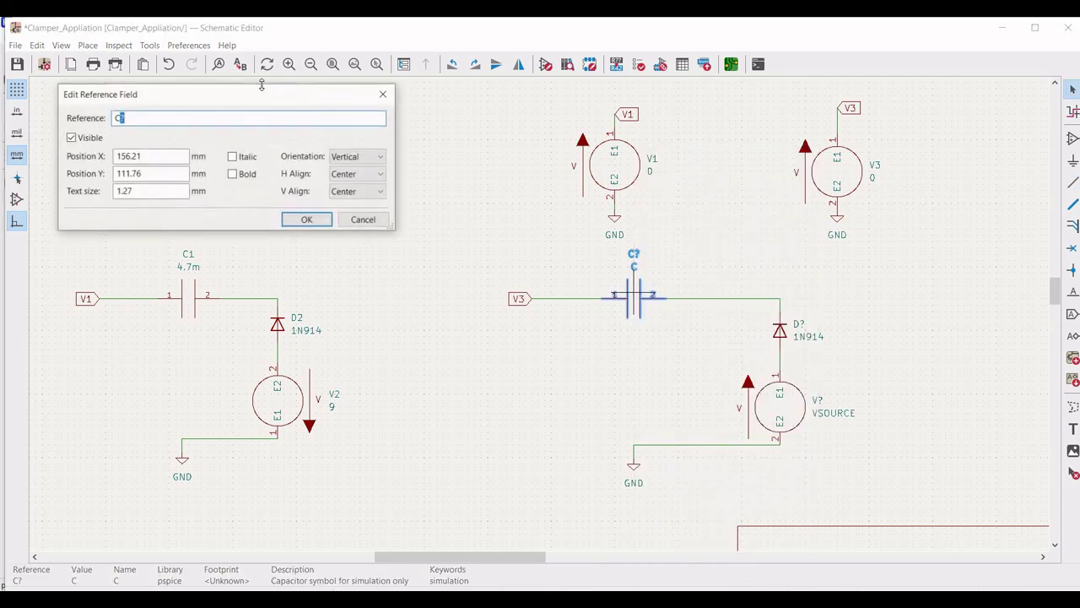
key(Escape)
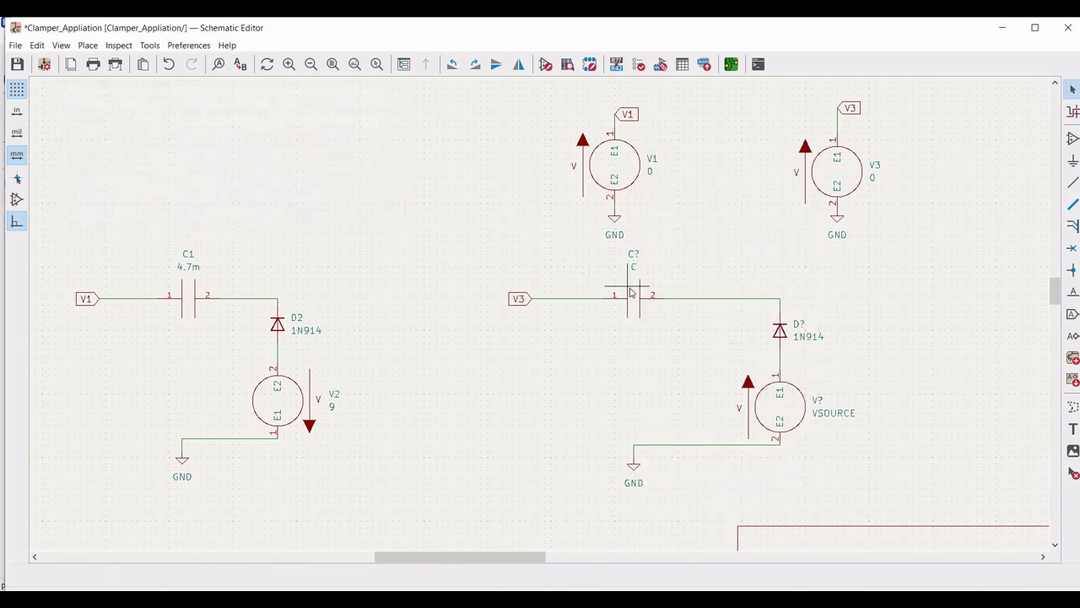
Step: Set the reference of the new capacitor in the V3 circuit to C2 and its value to 4.7m
right_click(632, 291)
click(665, 275)
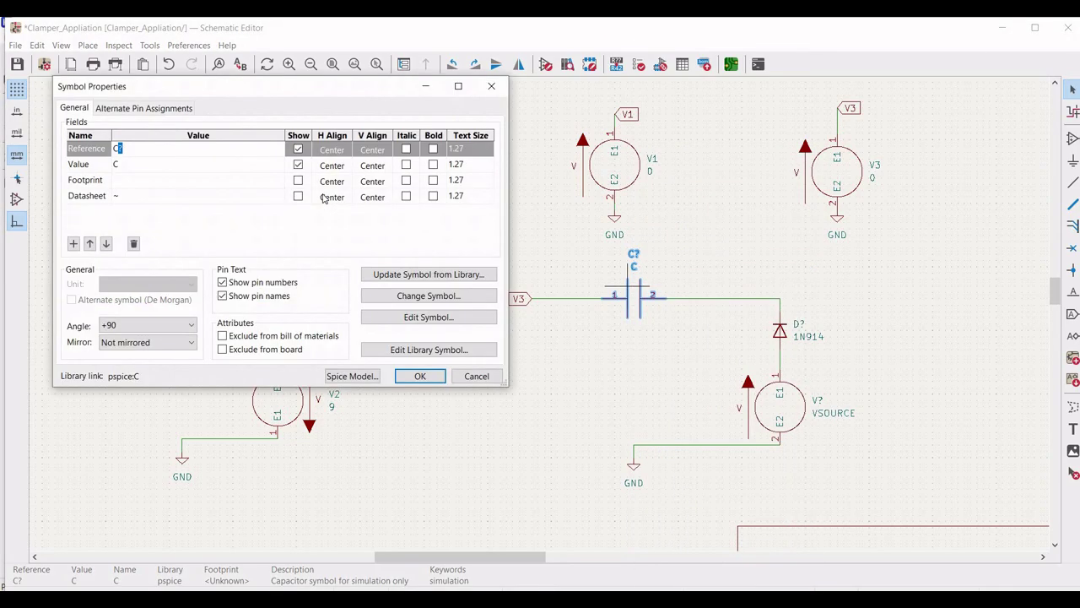
text(2)
click(120, 169)
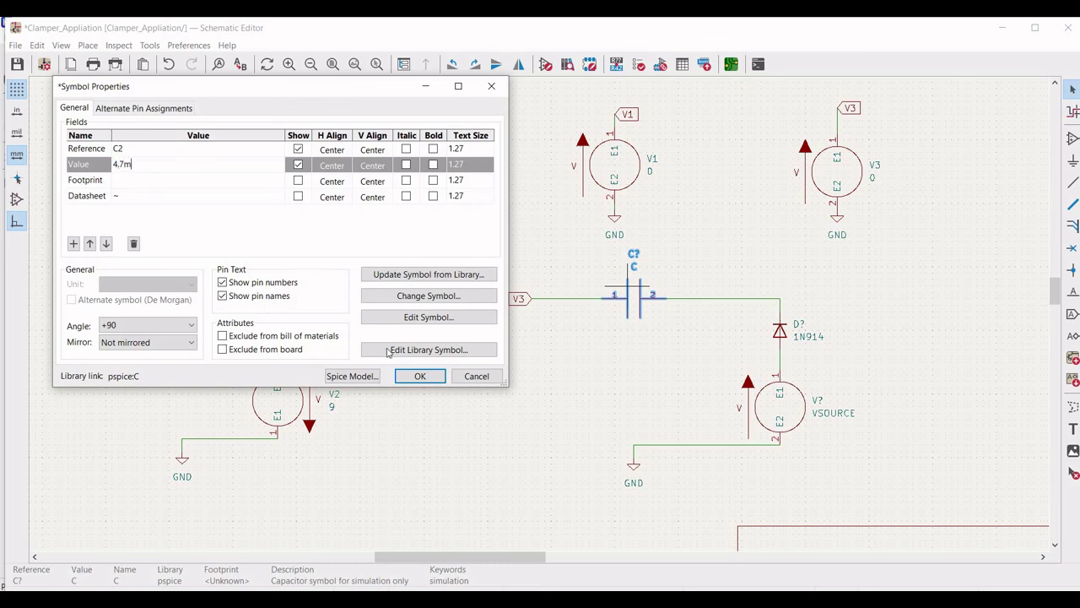
text(4.7m)
click(419, 377)
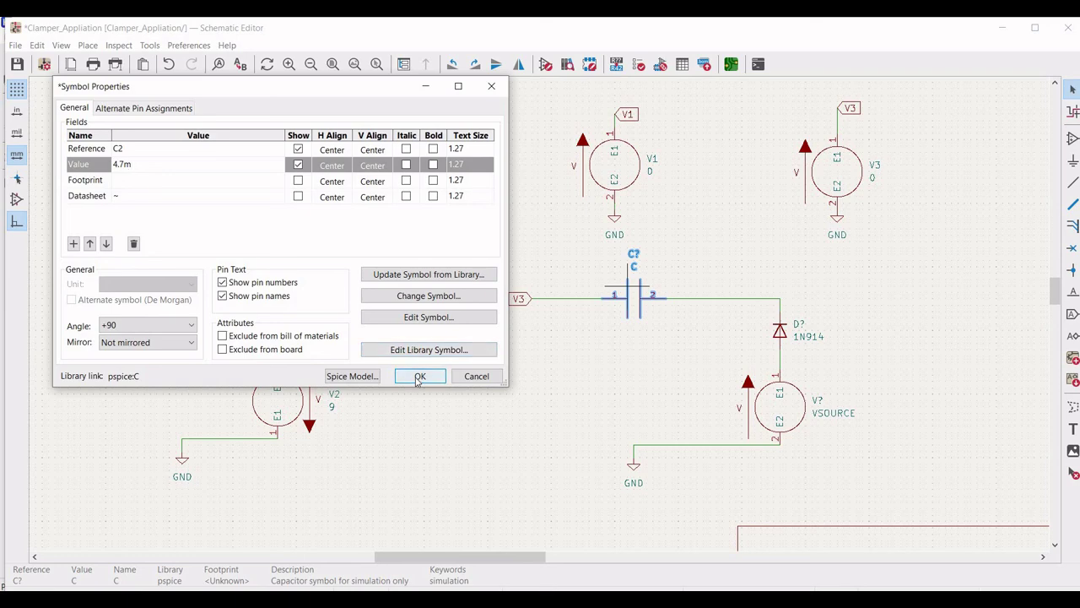
click(419, 377)
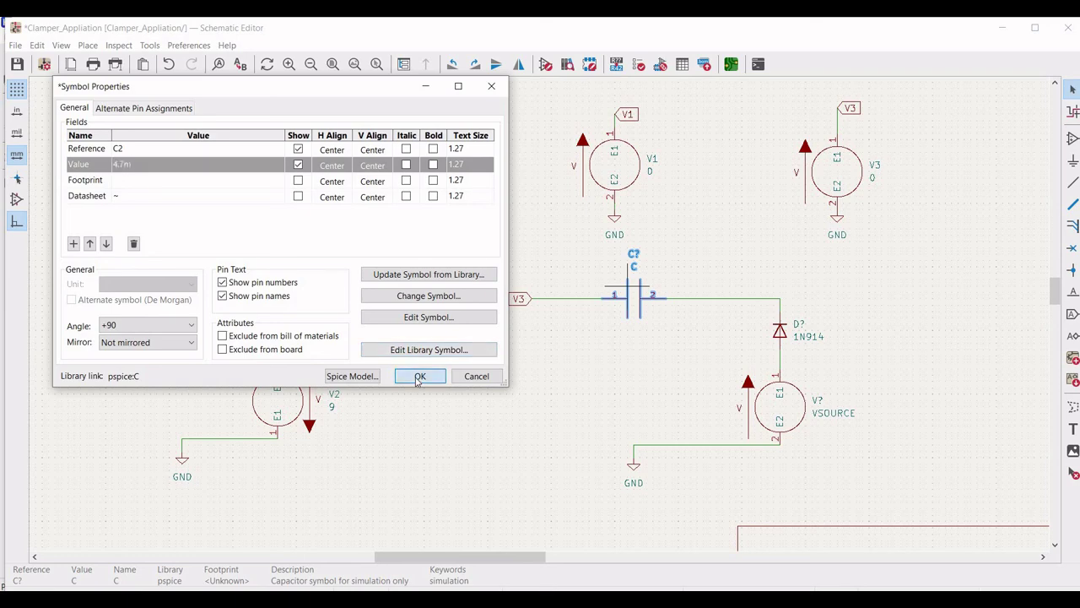
Step: Set the reference of the 1N914 diode in the V3 circuit to D2
right_click(780, 338)
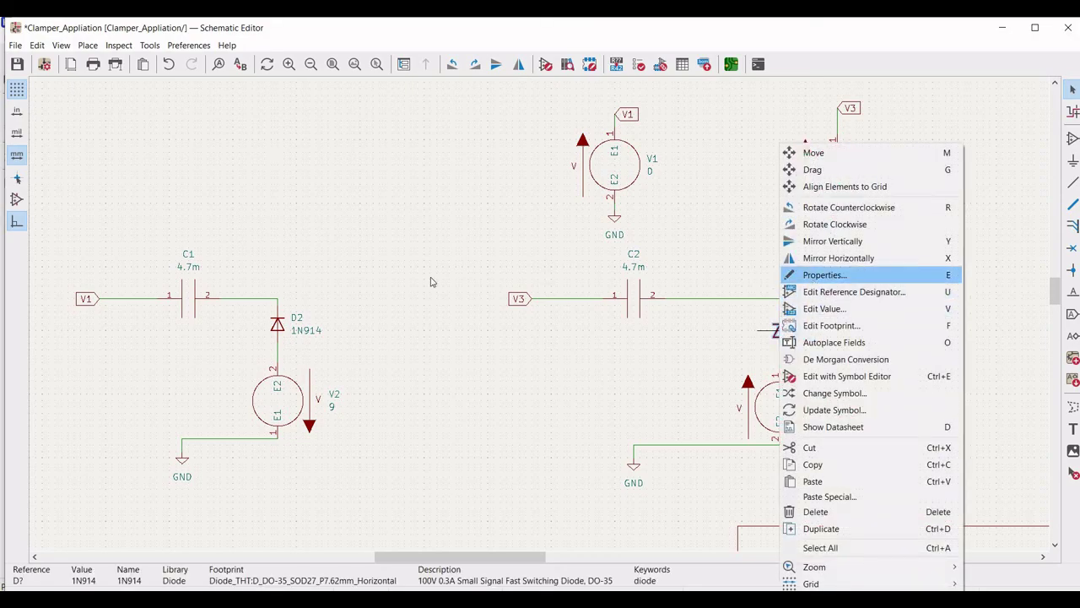
key(Return)
text(2)
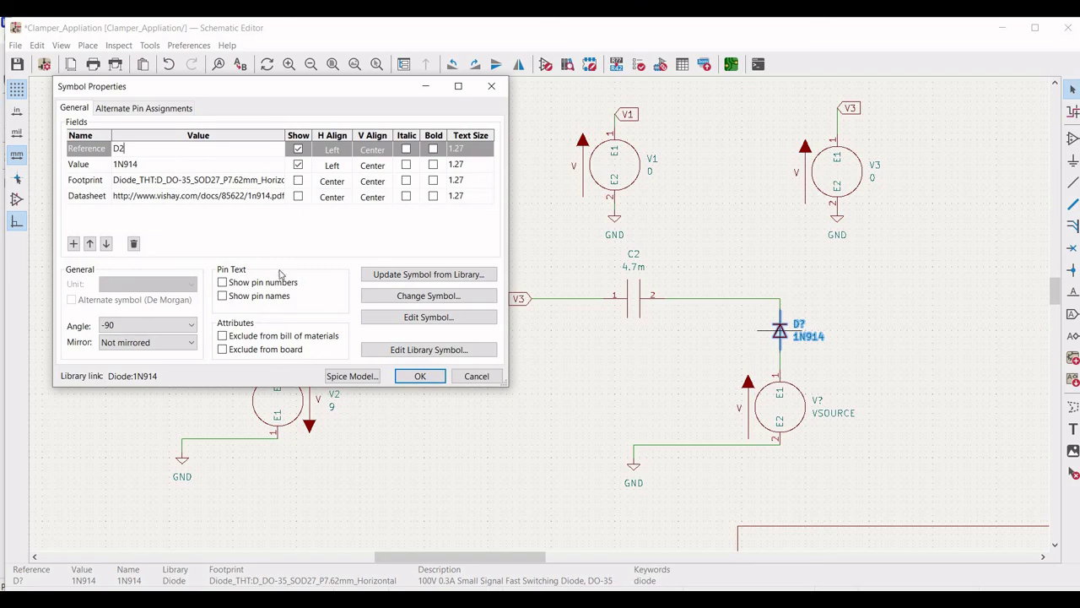
Step: Assign the V3 circuit's diode the 1N914 Spice model from the BJT1_model library in the KICAD_tutorials Models folder
click(353, 376)
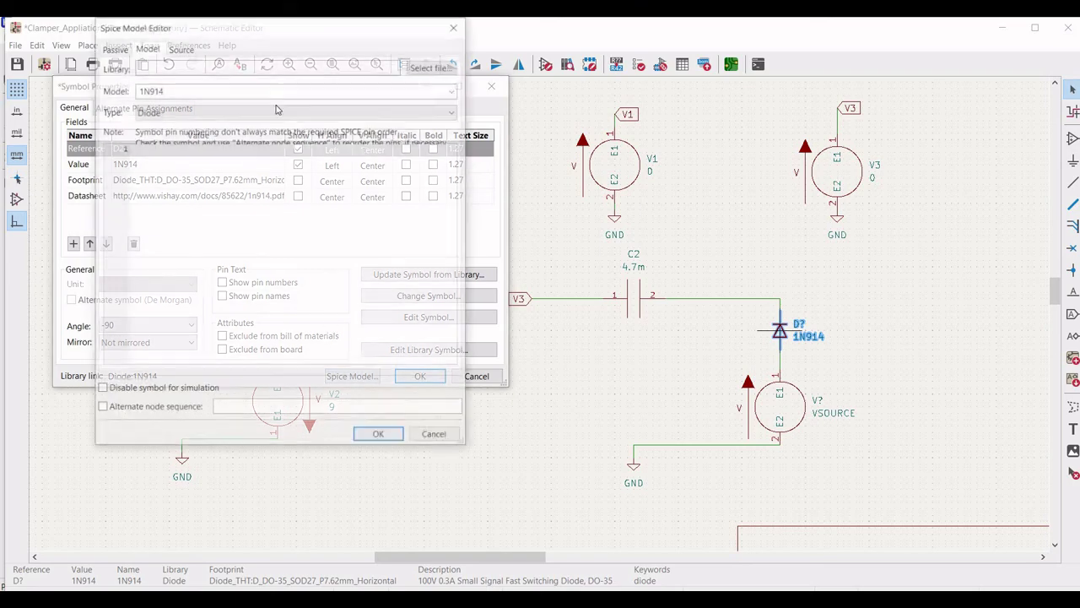
click(433, 65)
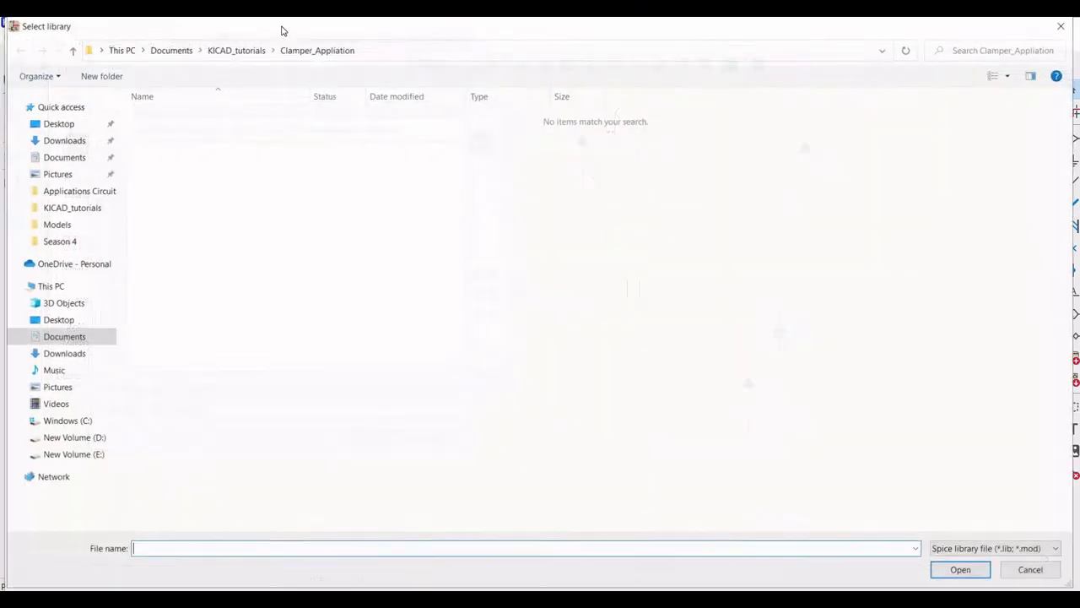
key(alt+Up)
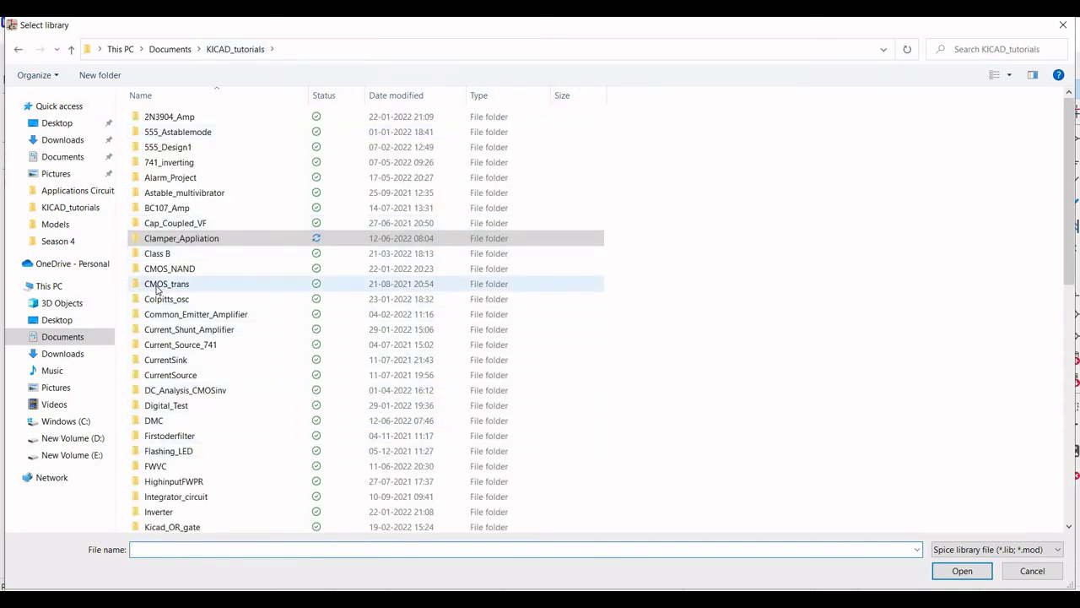
scroll(169, 338, down, 2)
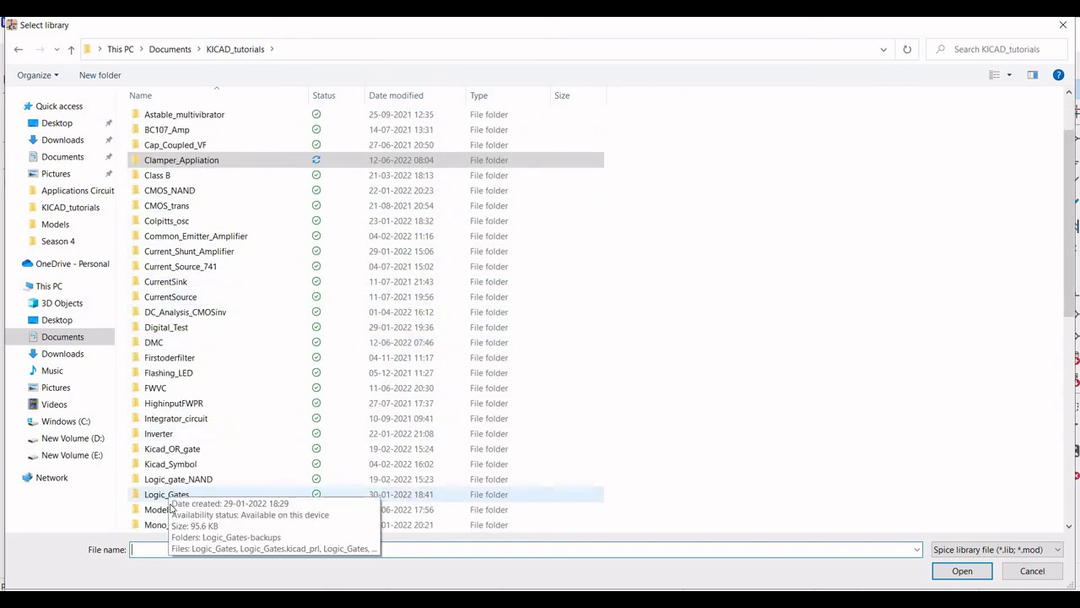
double_click(171, 508)
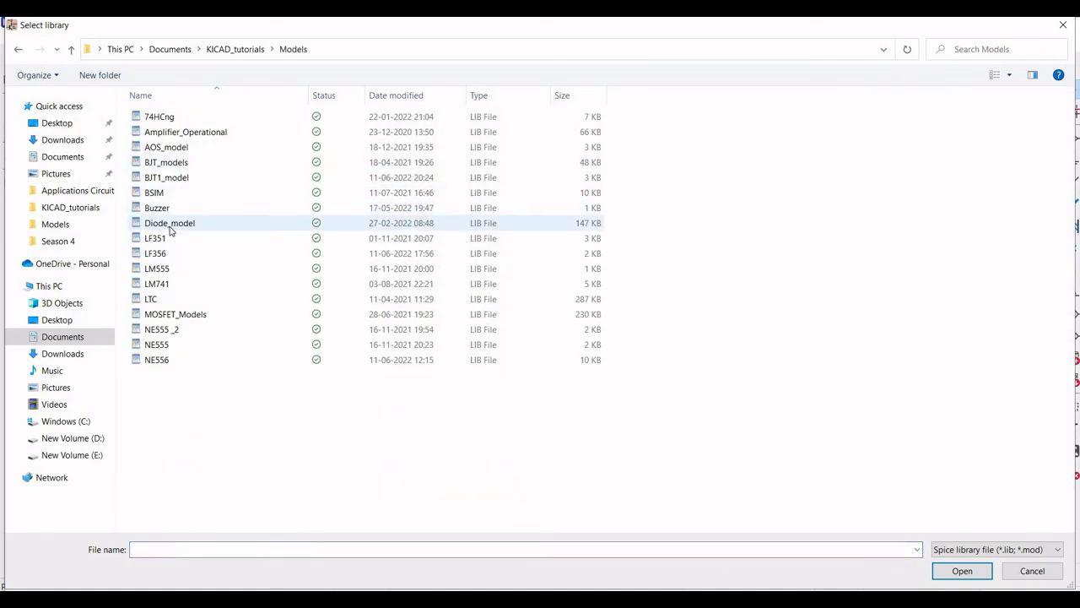
click(173, 177)
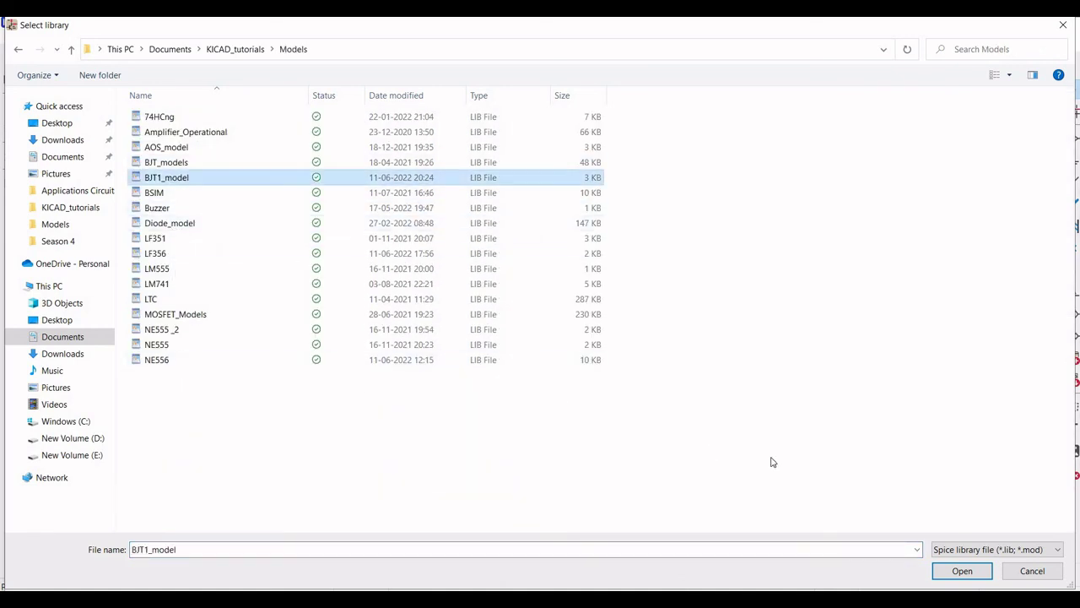
click(962, 570)
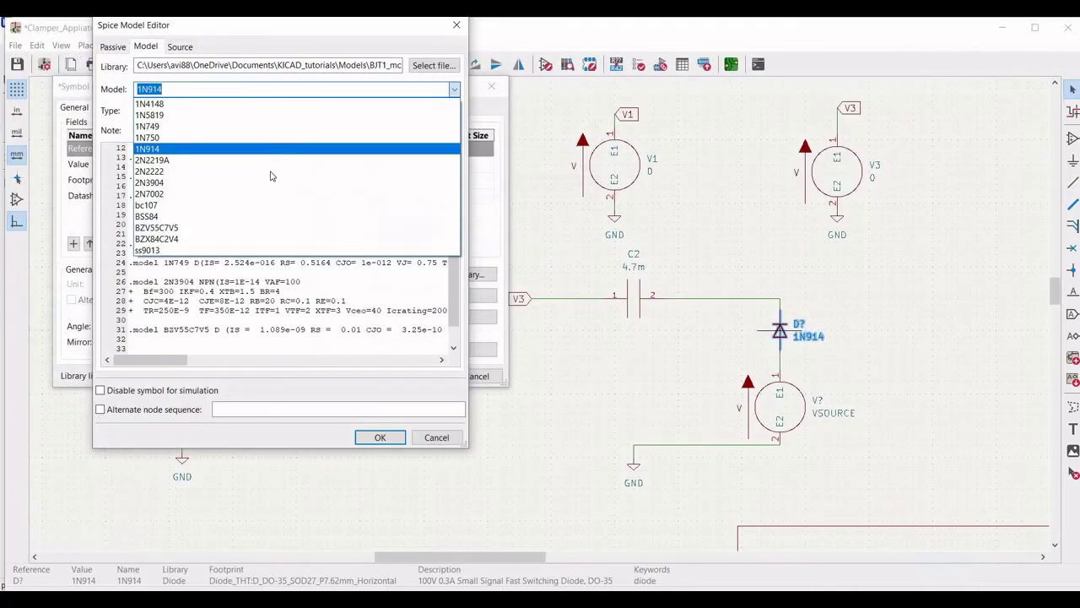
click(168, 149)
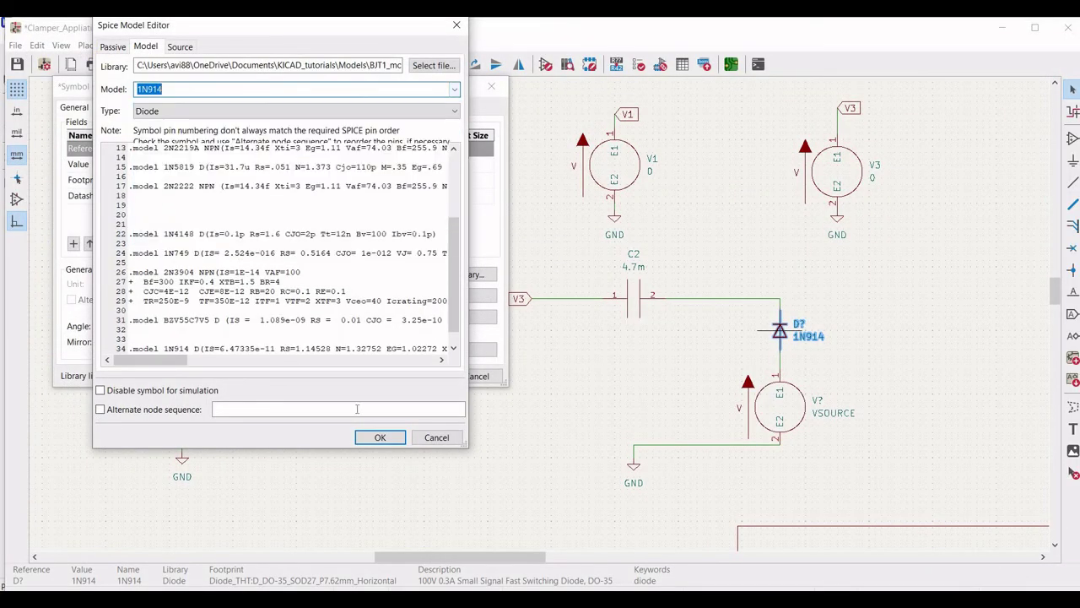
click(378, 437)
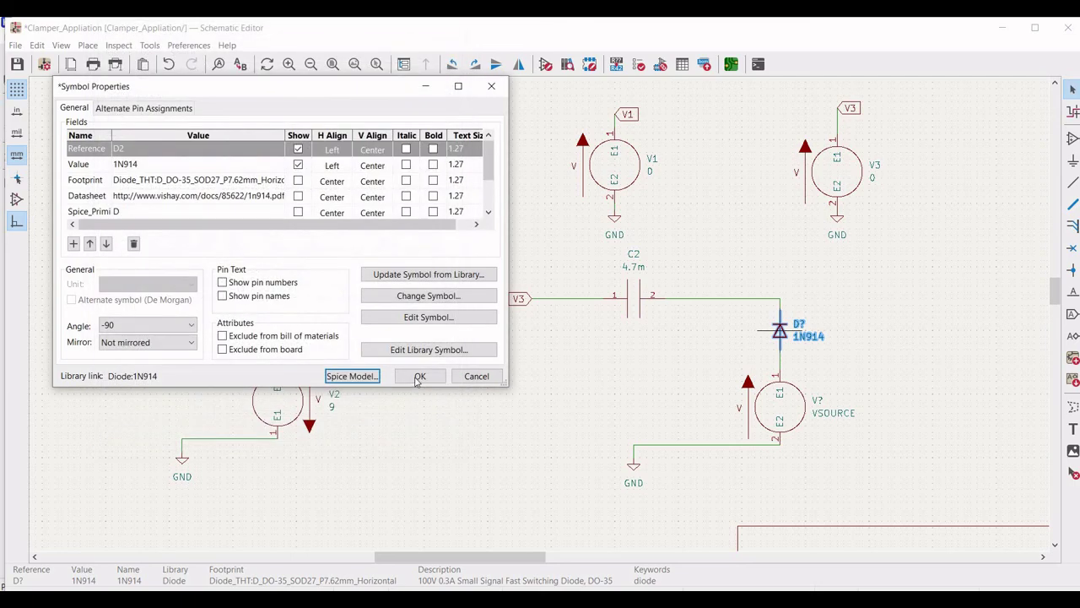
click(419, 376)
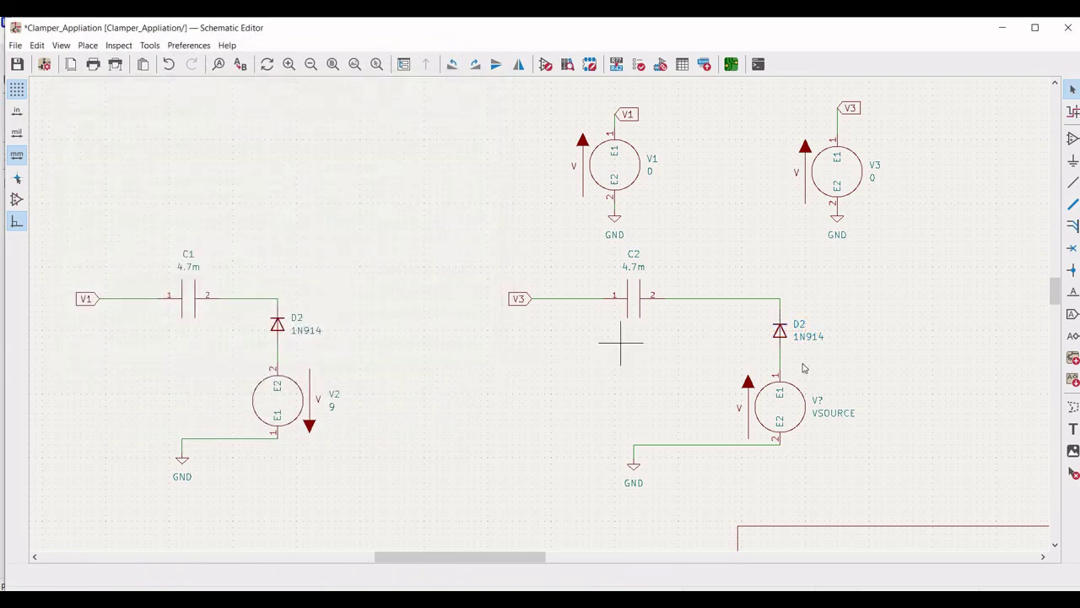
Step: Set the reference of the voltage source below the V3 circuit's diode to V4 and its value to 9, and save the schematic
right_click(794, 405)
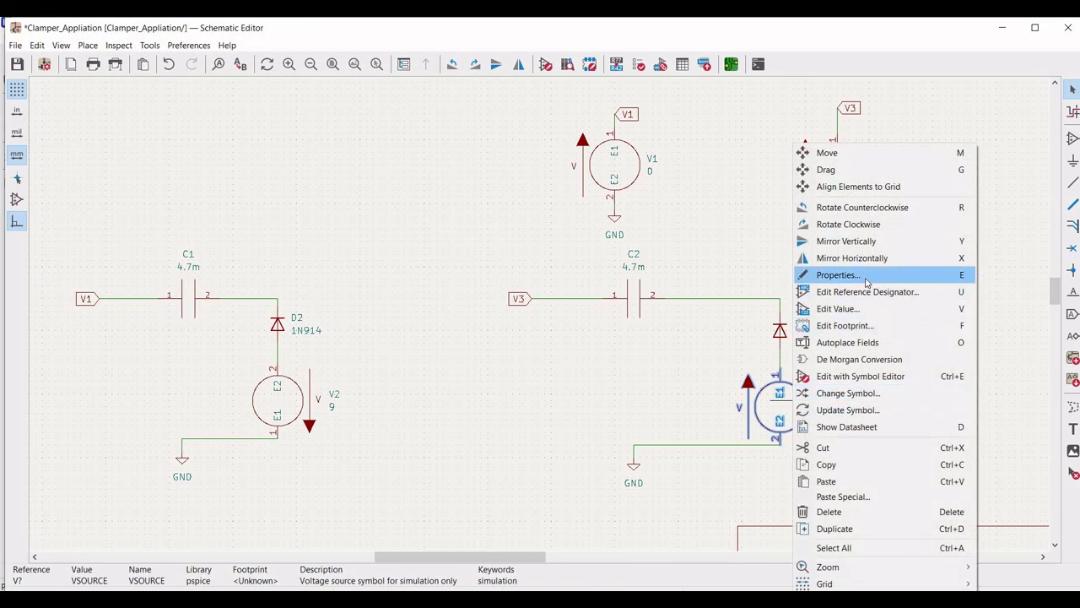
click(867, 281)
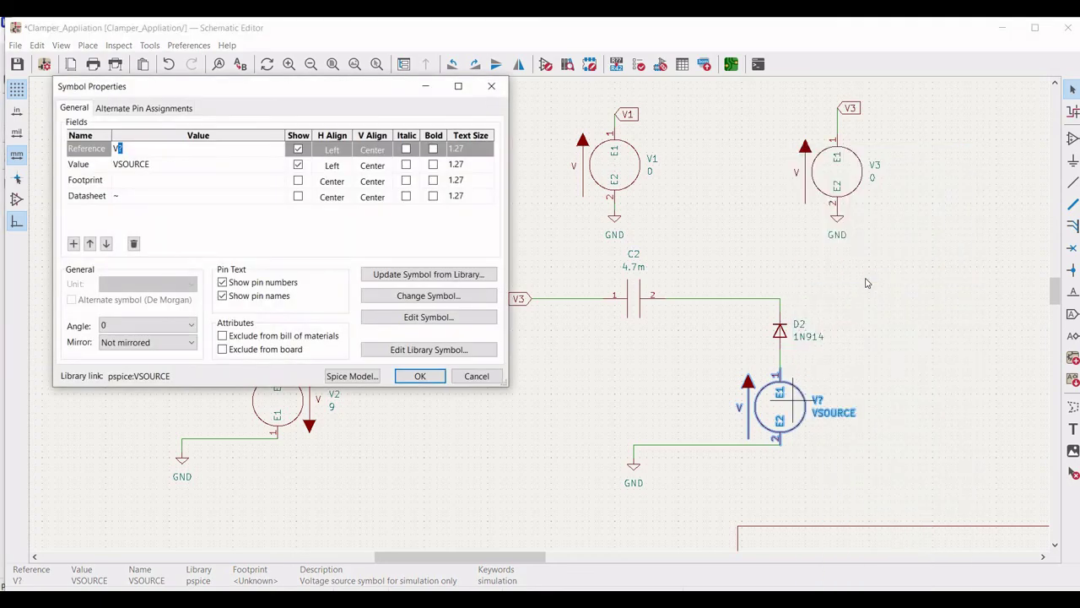
text(4)
click(153, 169)
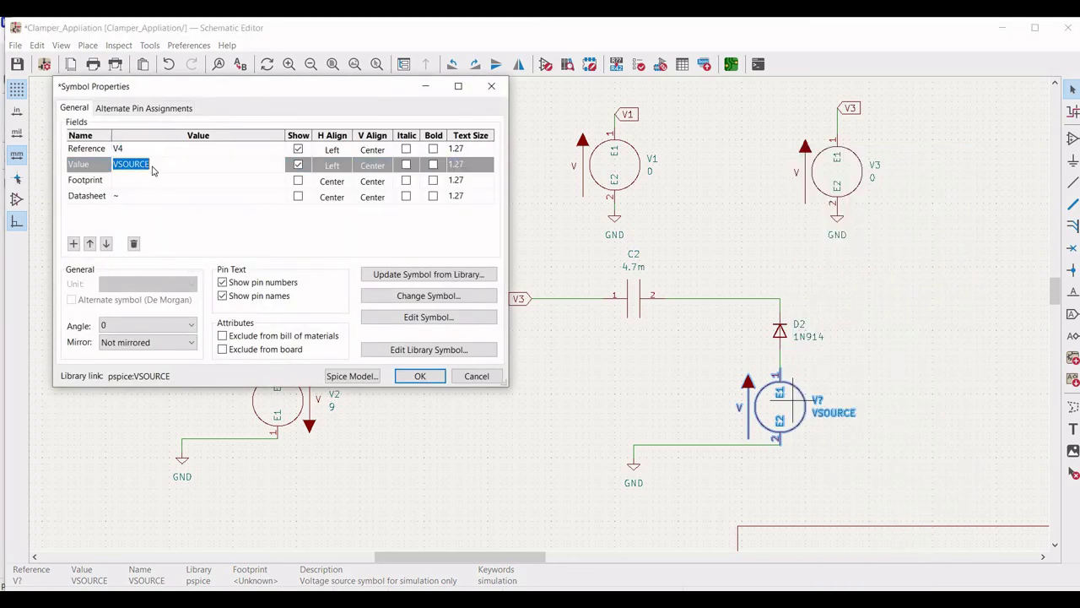
text(9)
click(417, 377)
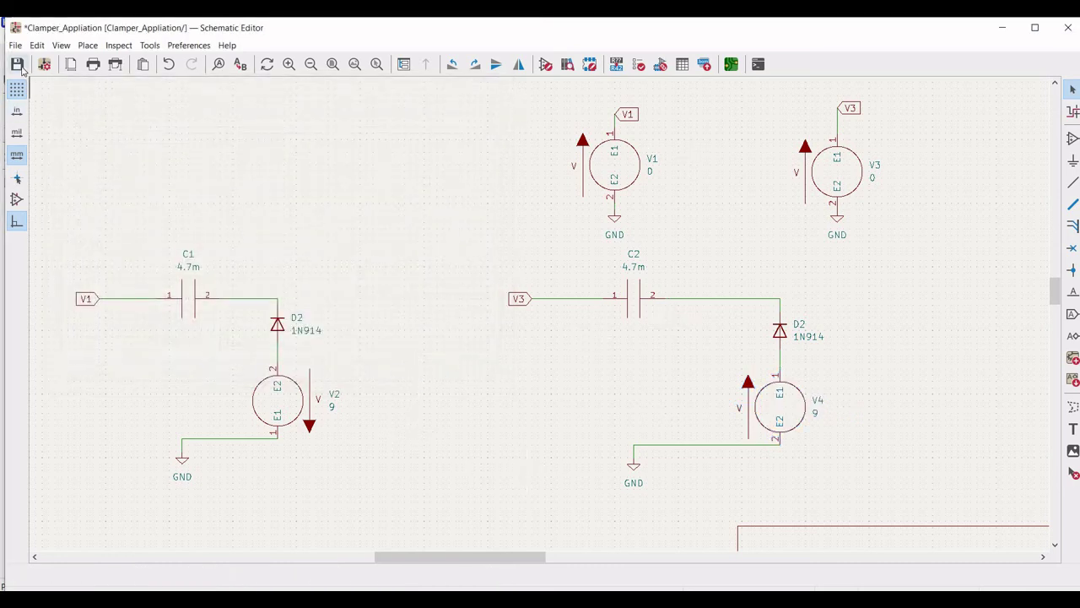
key(ctrl+s)
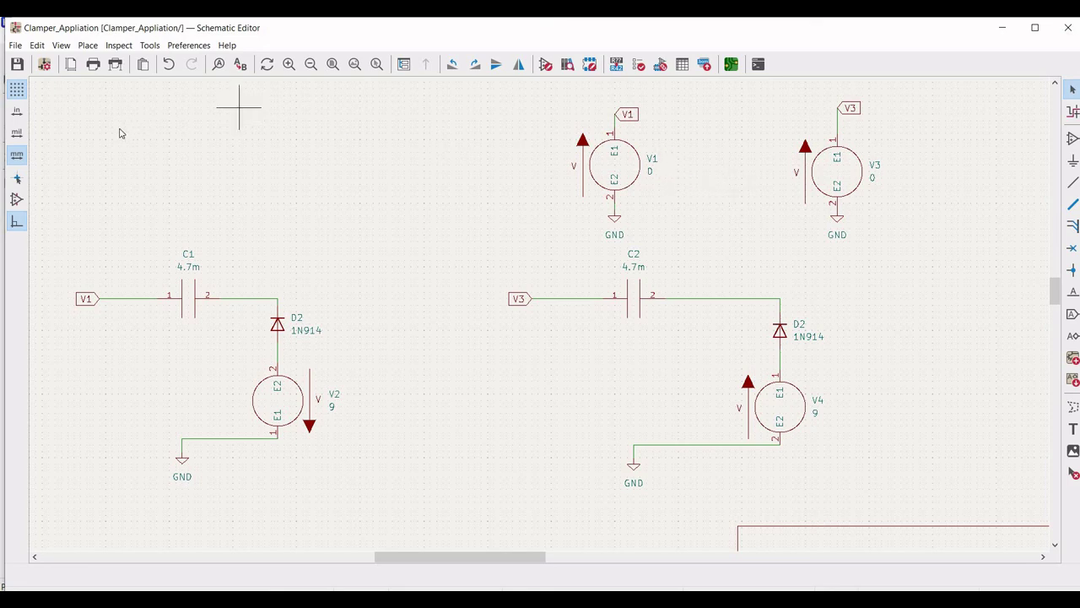
Step: Place the simulation directive text ".tran 1m 6m" in the empty area above the V1 clamper circuit
click(88, 45)
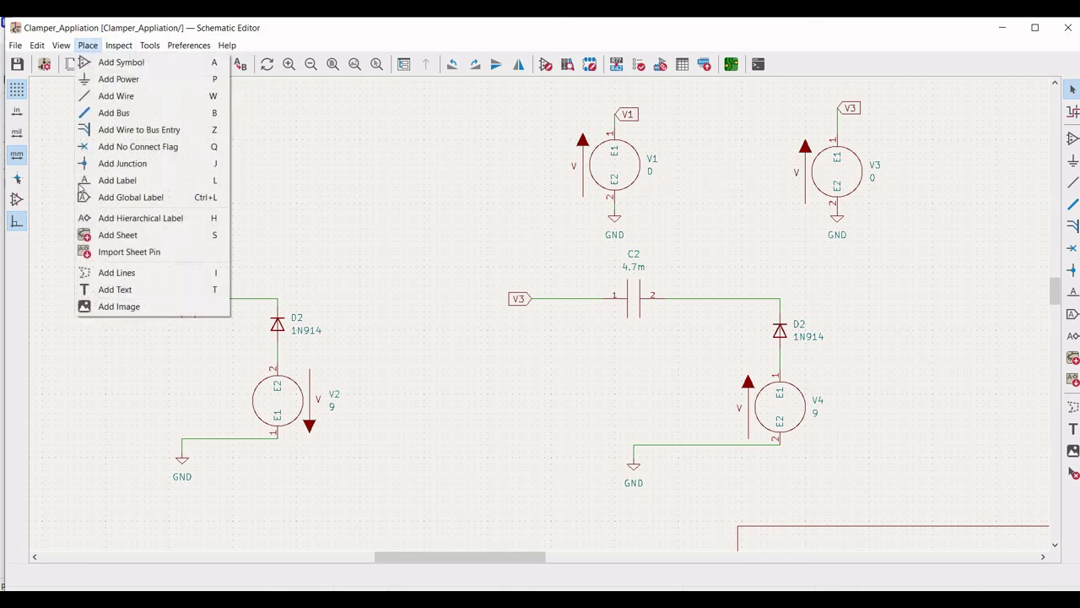
click(125, 289)
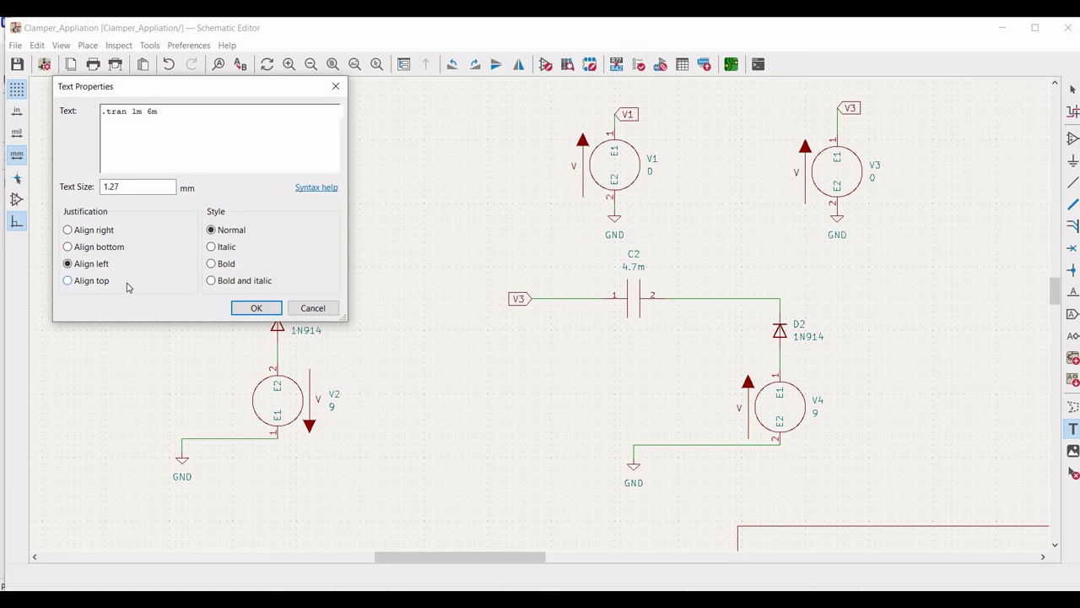
key(Return)
click(125, 280)
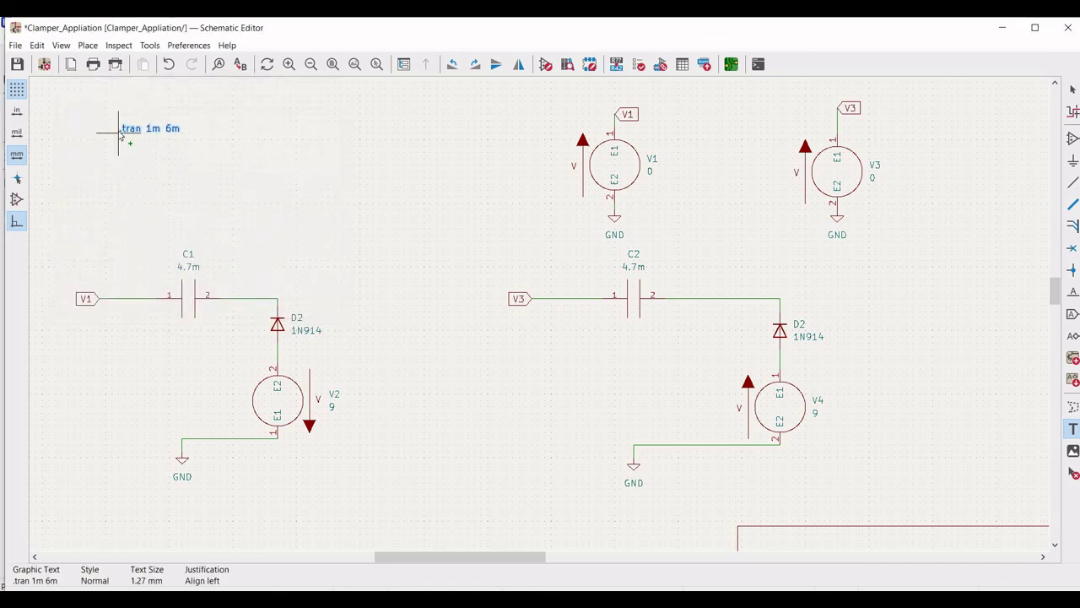
click(119, 133)
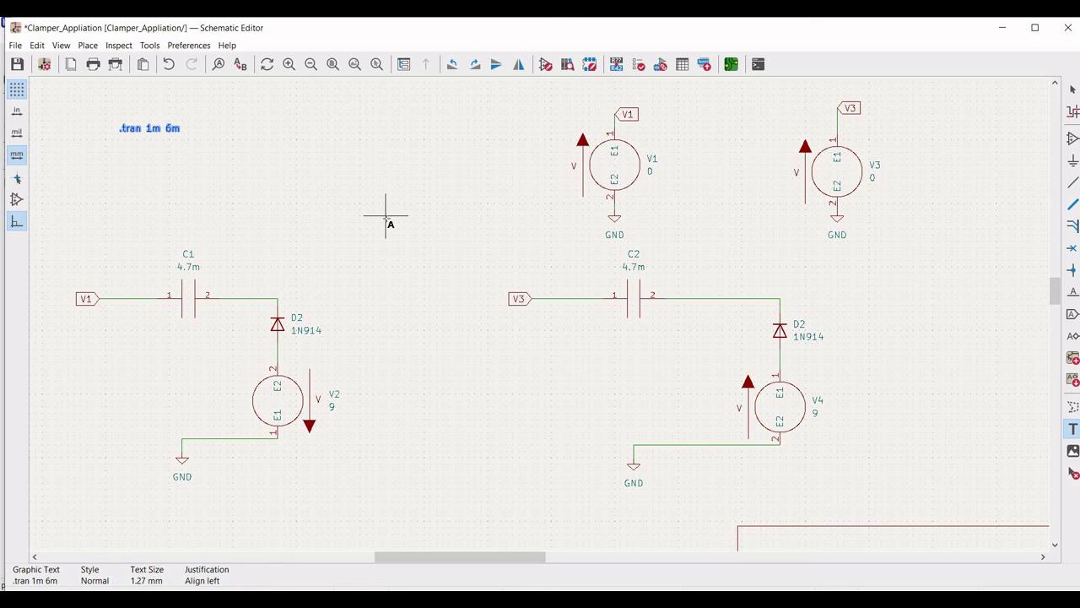
key(Escape)
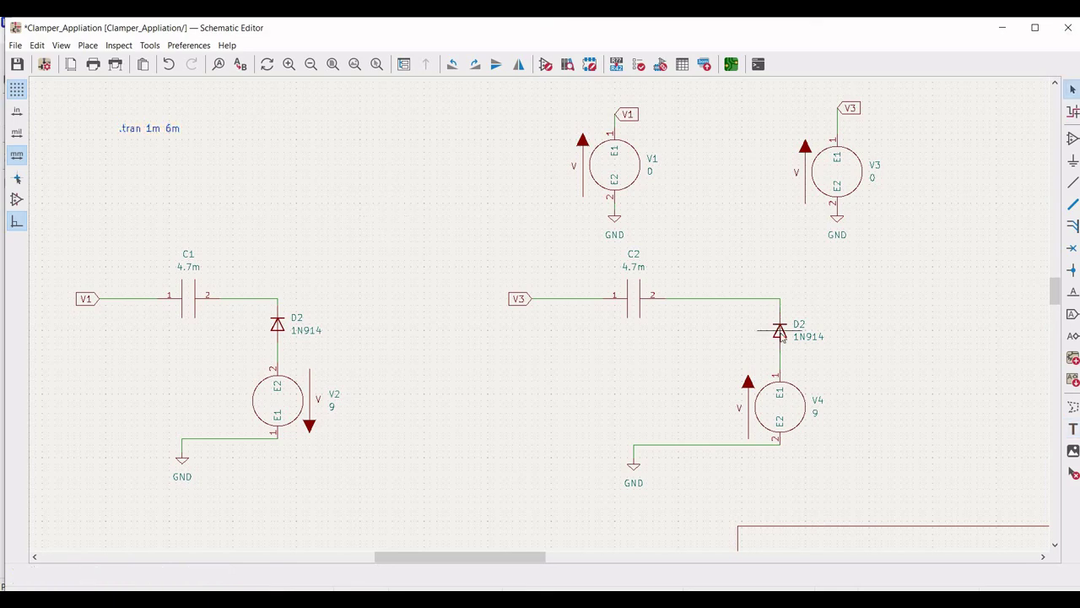
Step: Change the reference of the V3 circuit's 1N914 diode to D1 and save the schematic
right_click(780, 334)
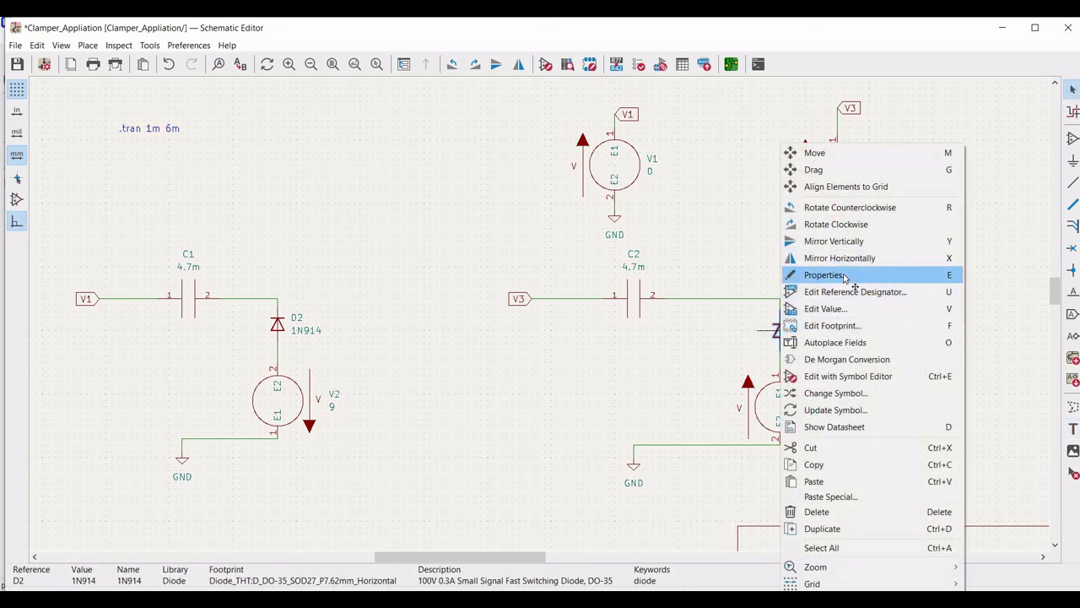
click(848, 275)
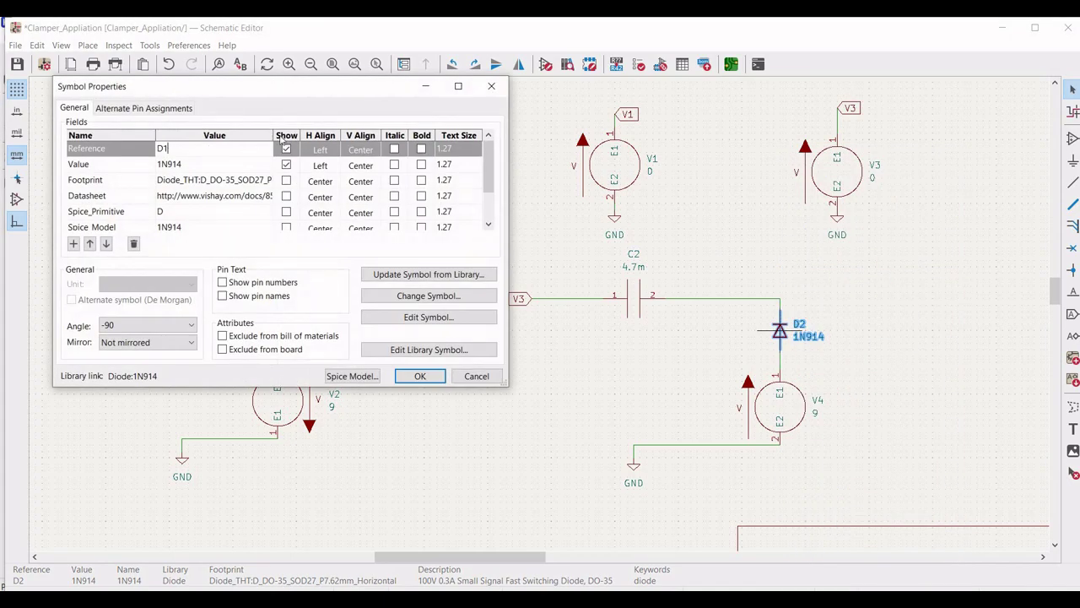
text(D1)
click(420, 376)
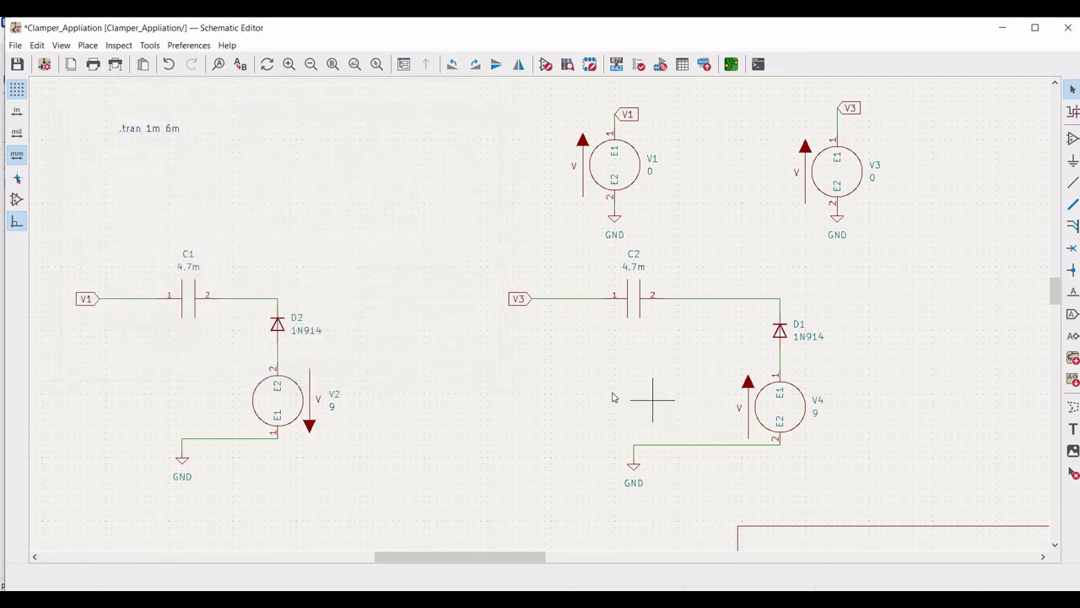
key(ctrl+s)
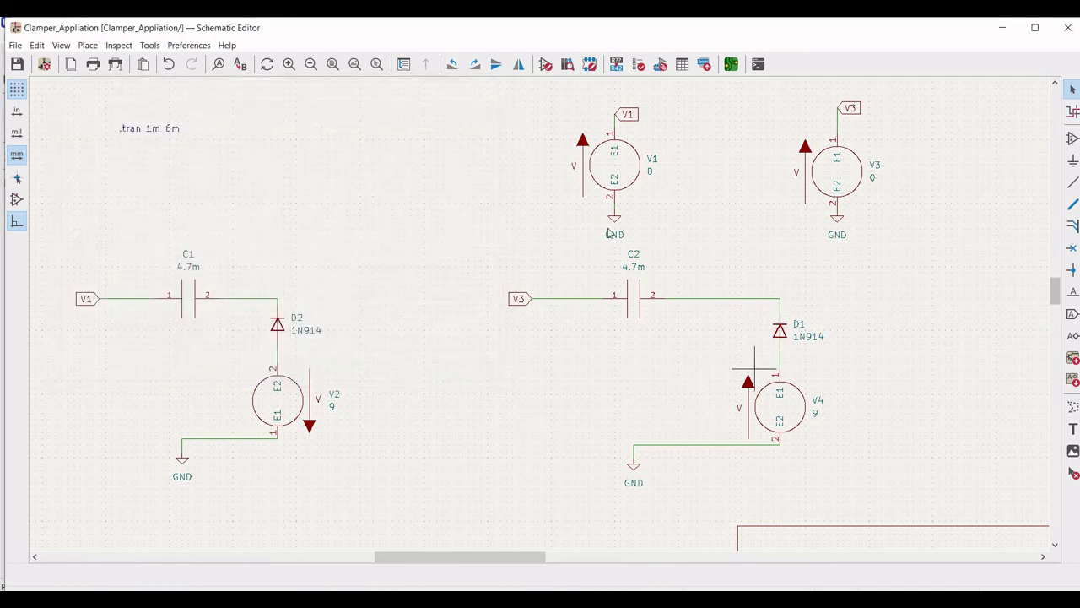
Step: Open the Spice Simulator for the schematic and run the transient simulation
click(121, 45)
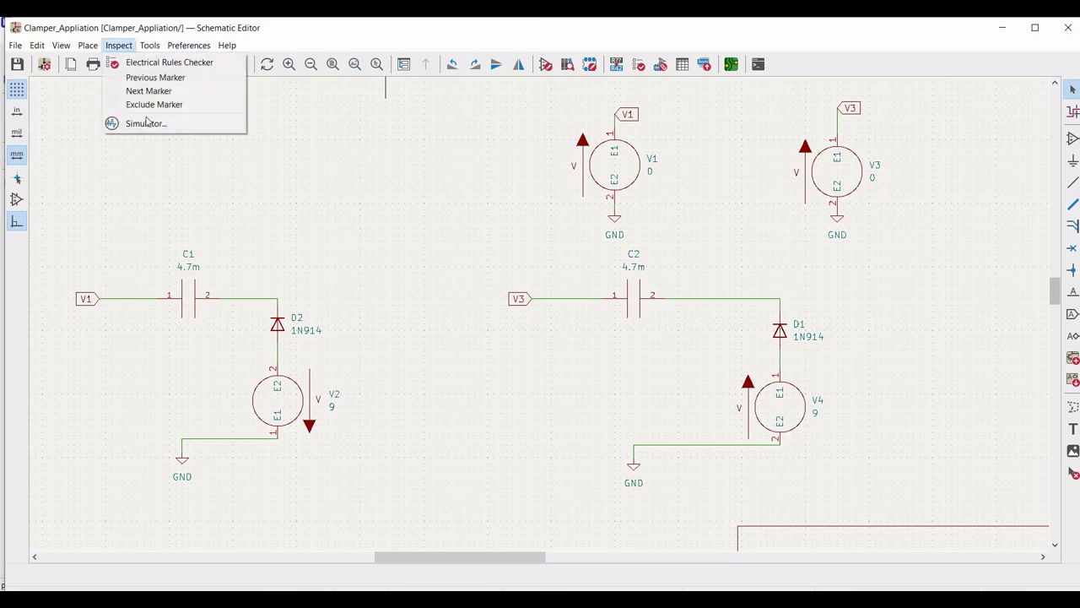
click(148, 127)
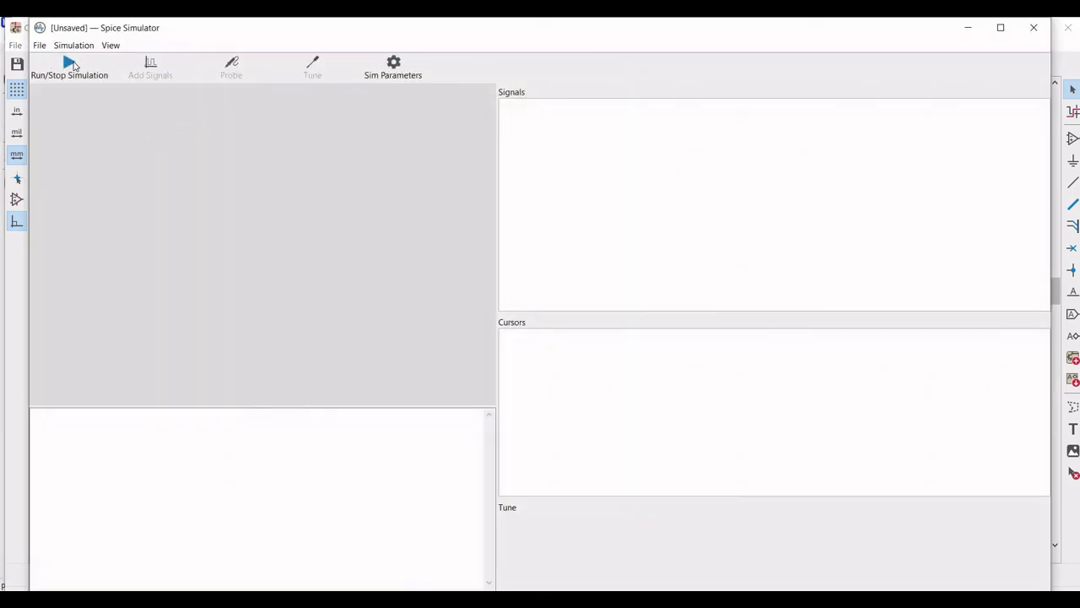
click(72, 66)
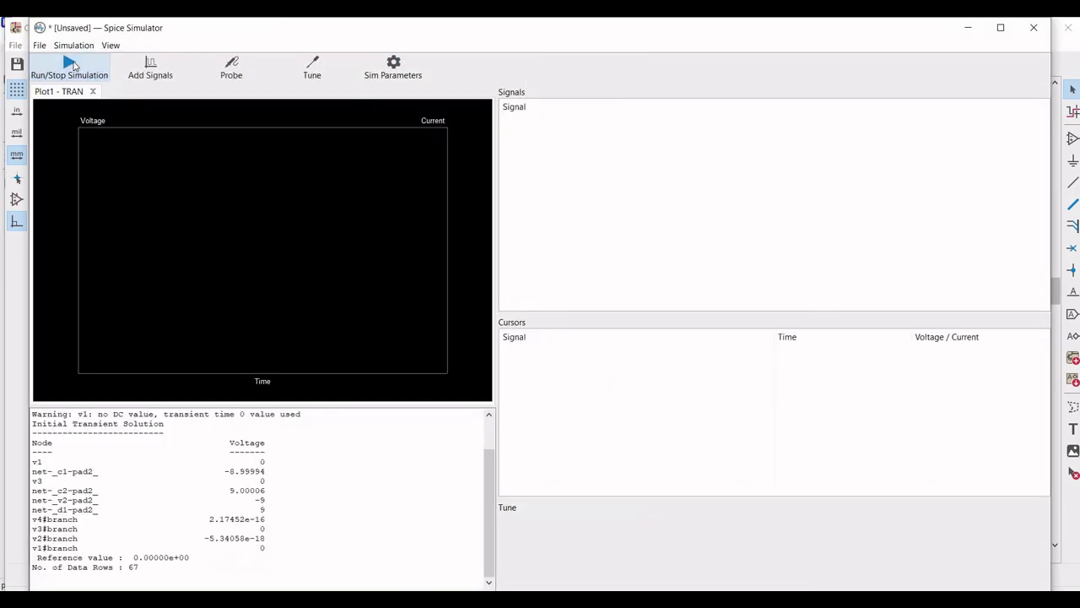
Step: Probe the V1 input net and the wire between C1 and diode D2, plotting both voltages in the Spice Simulator
click(230, 69)
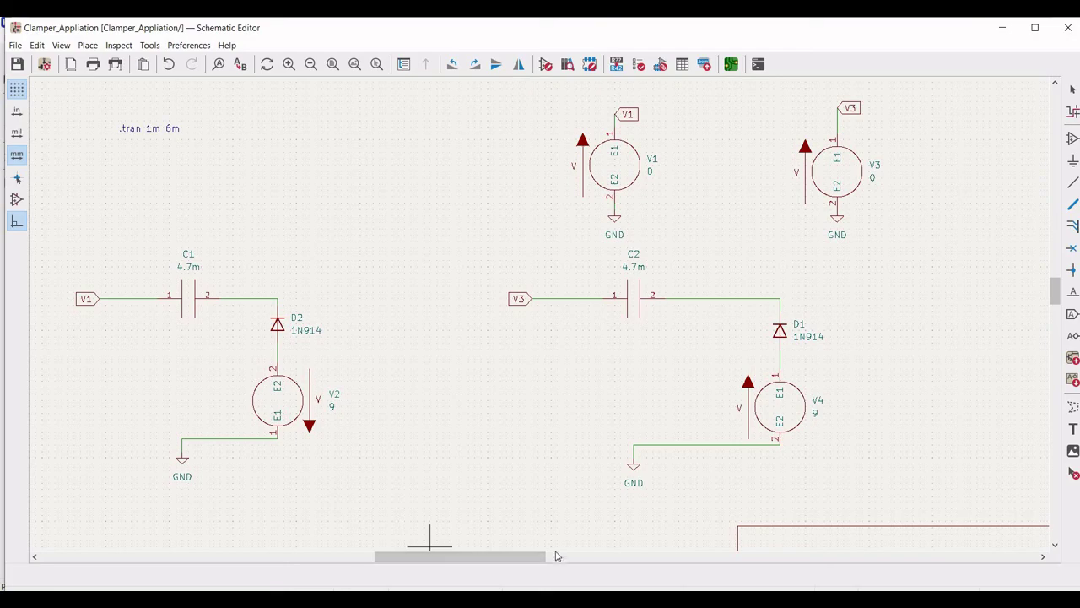
mouse_move(503, 396)
key(alt+Tab)
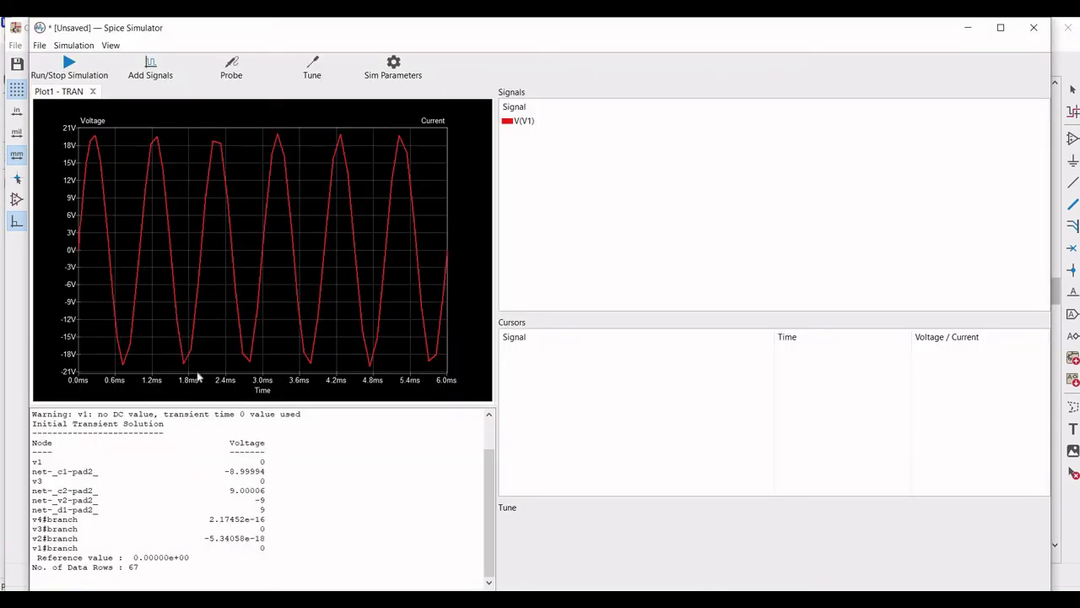
click(233, 67)
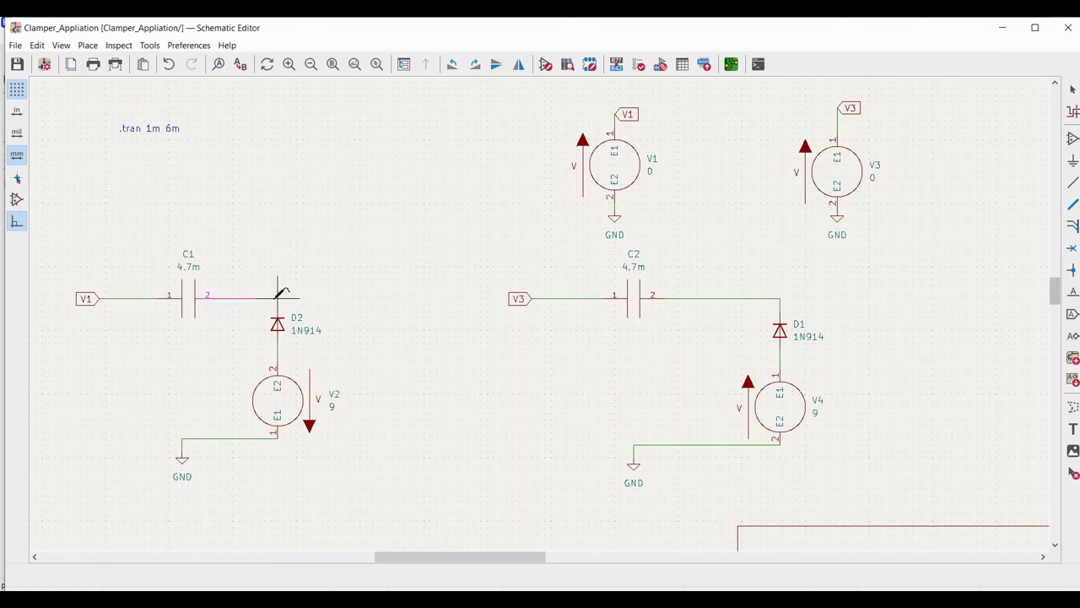
key(Escape)
click(624, 545)
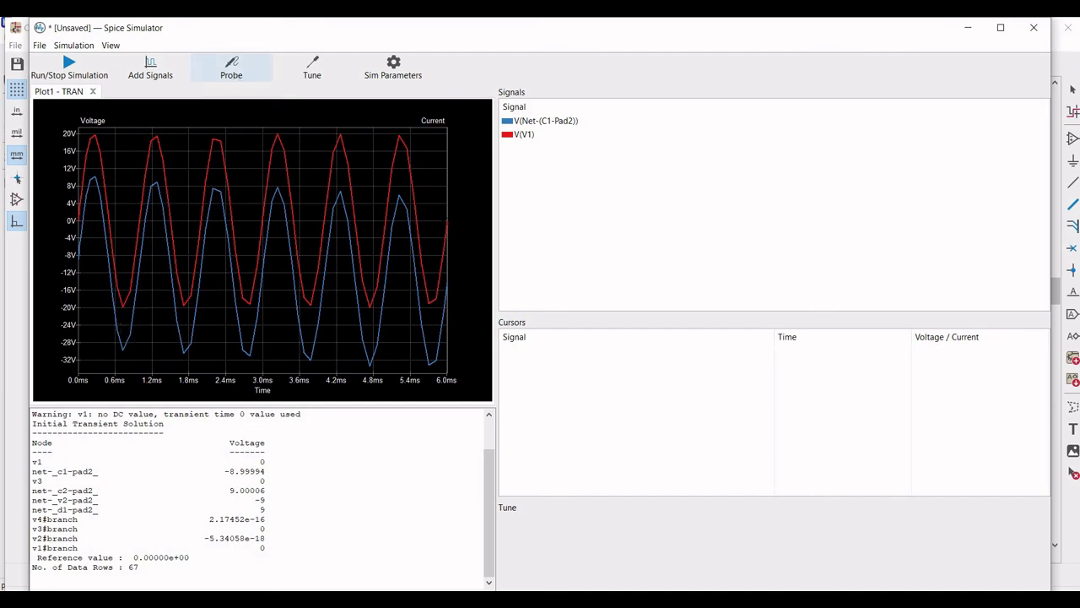
Step: Probe the wire between C2 and diode D1 to add the V3 clamper's output voltage to the transient plot
click(232, 67)
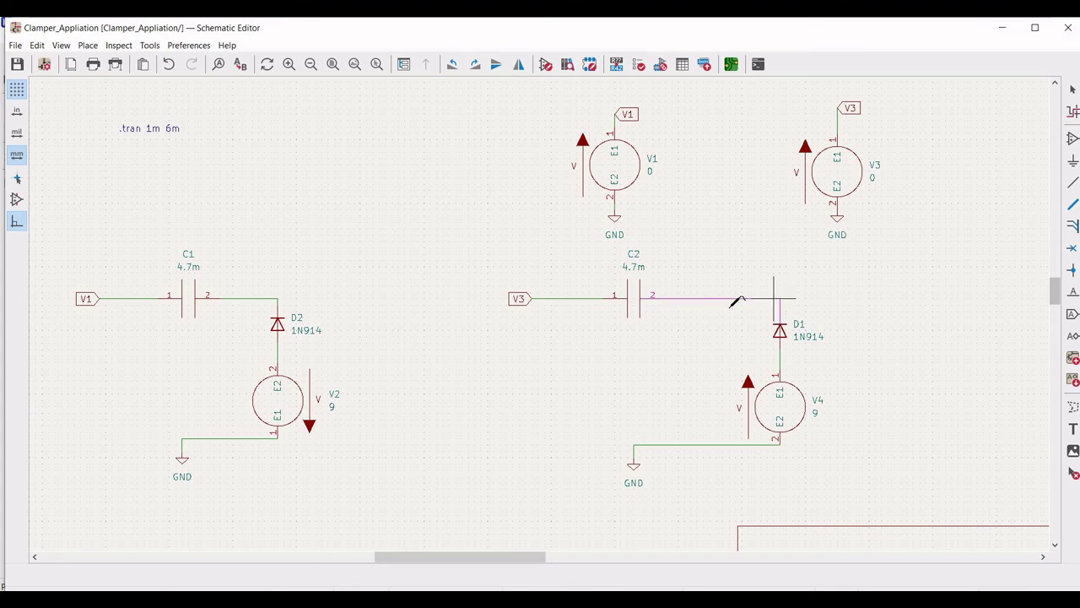
mouse_move(468, 597)
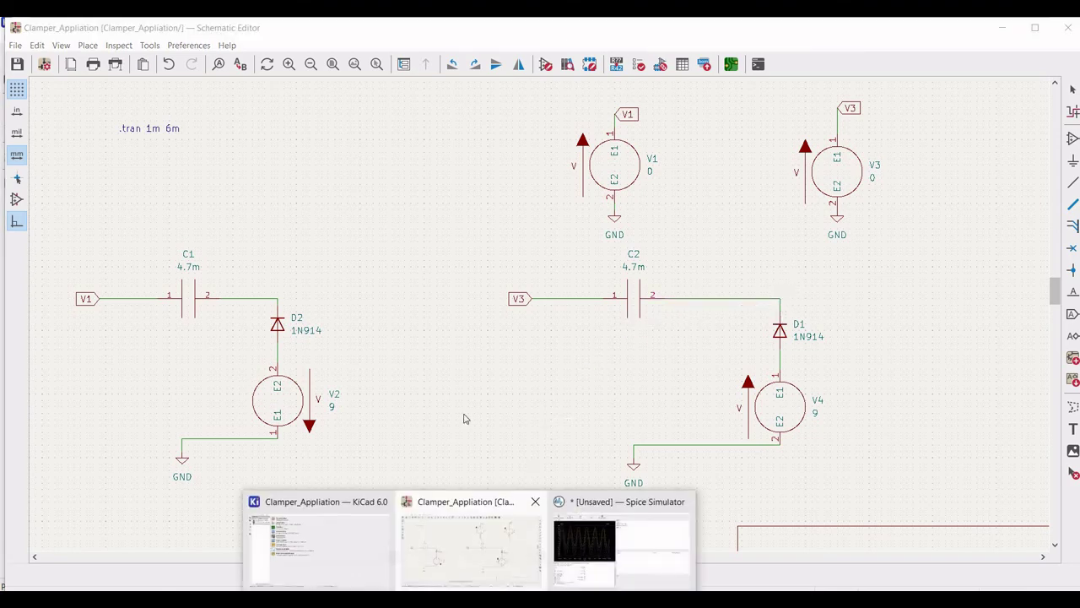
click(622, 544)
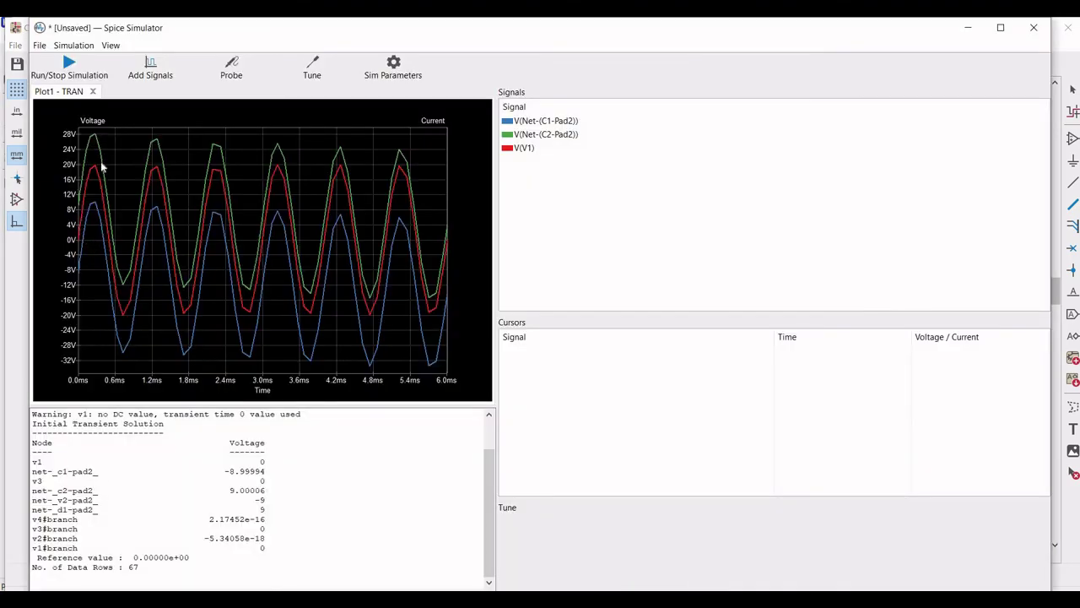